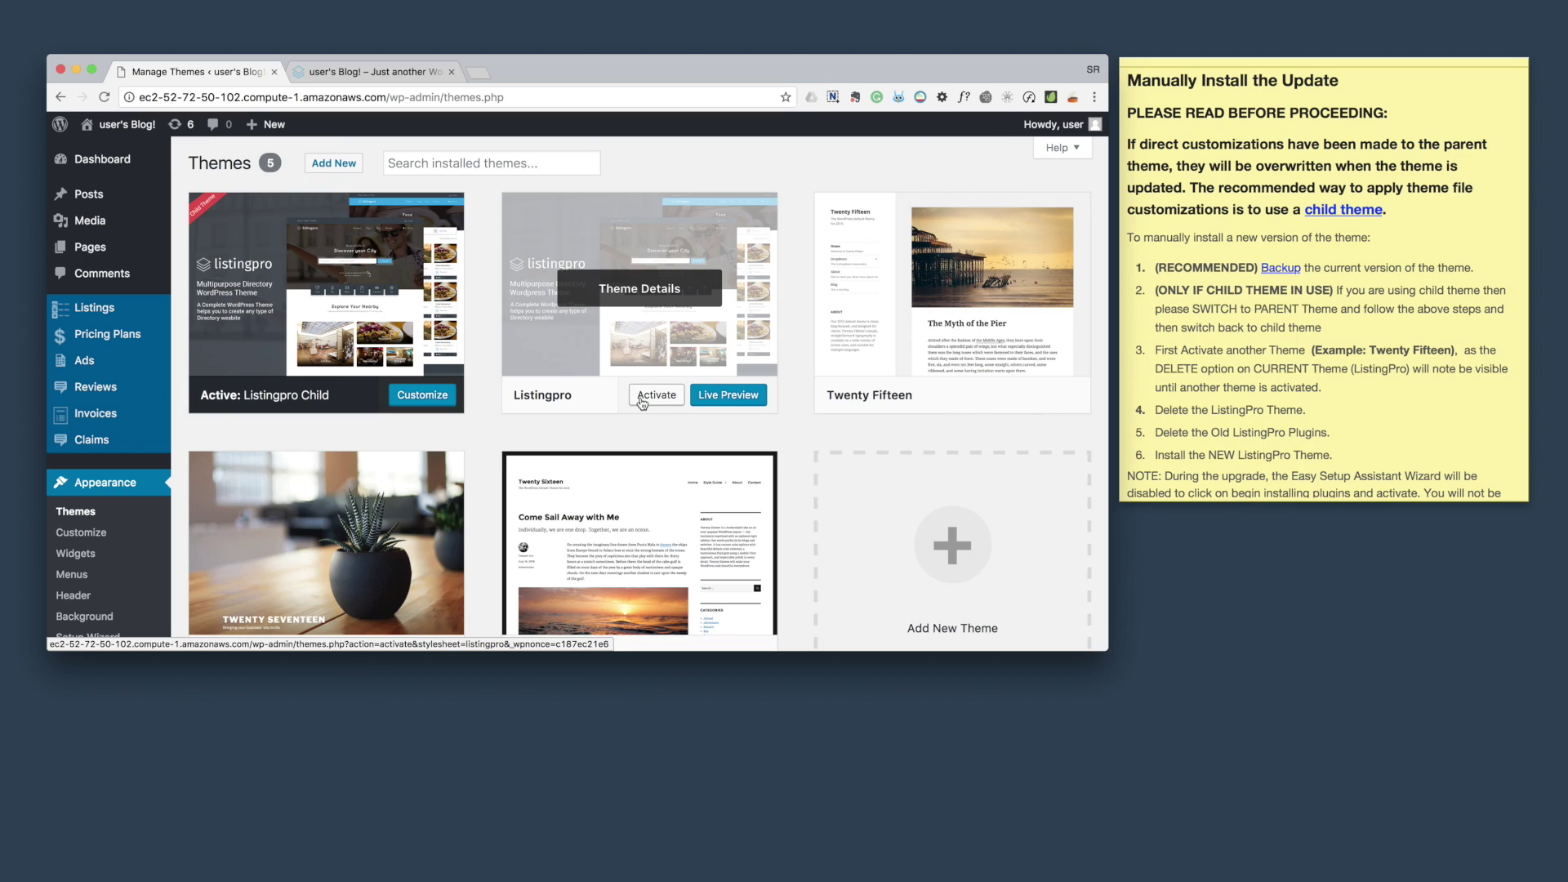
Step: Make the parent Listingpro theme the active theme on the Themes page
click(643, 403)
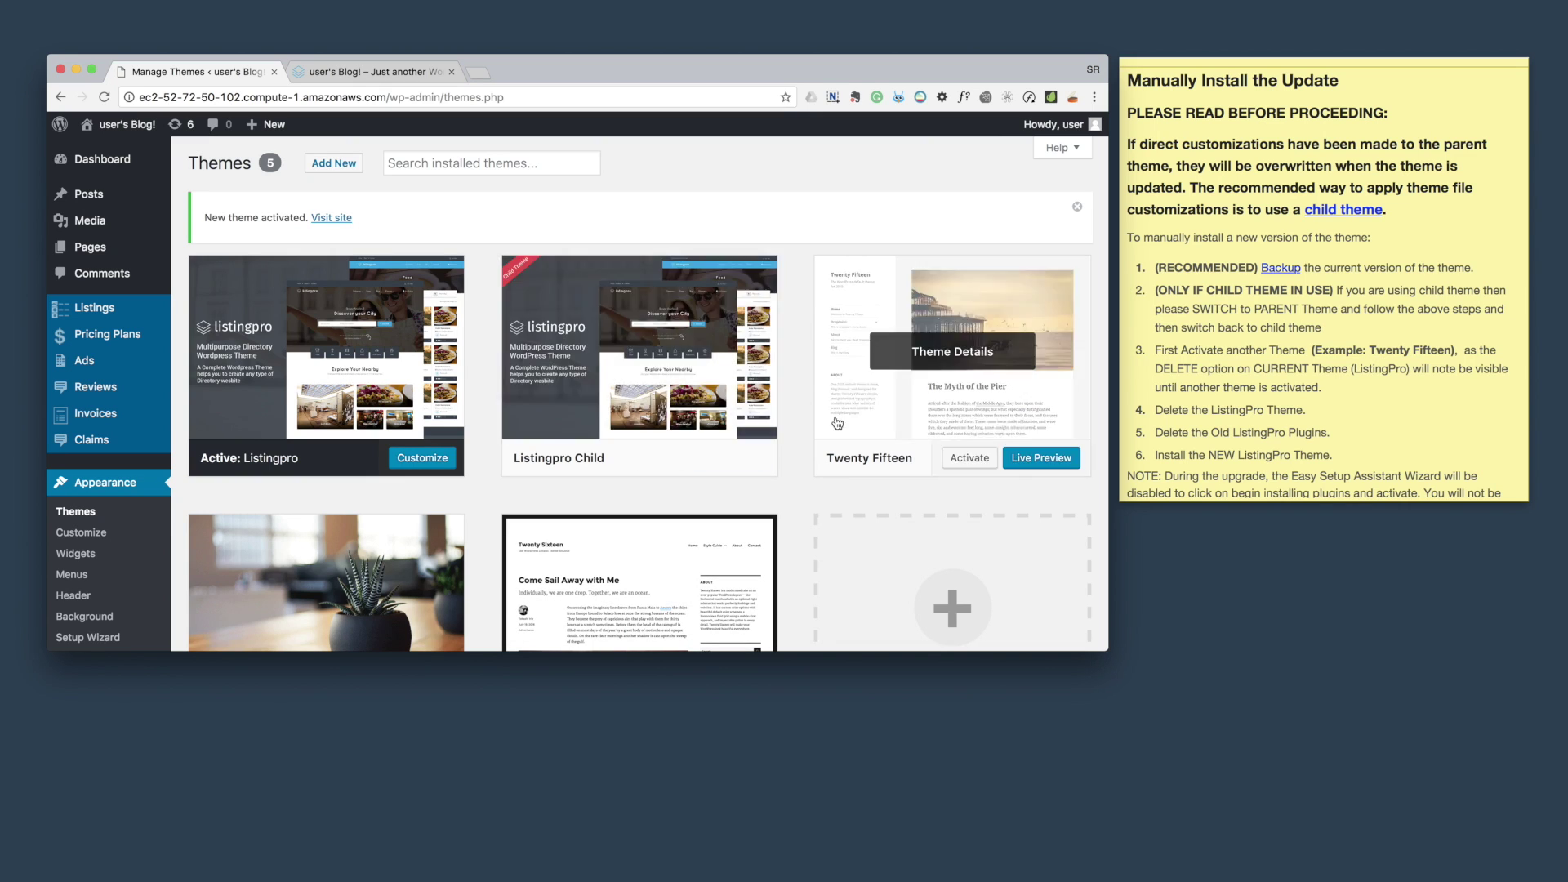
mouse_move(953, 294)
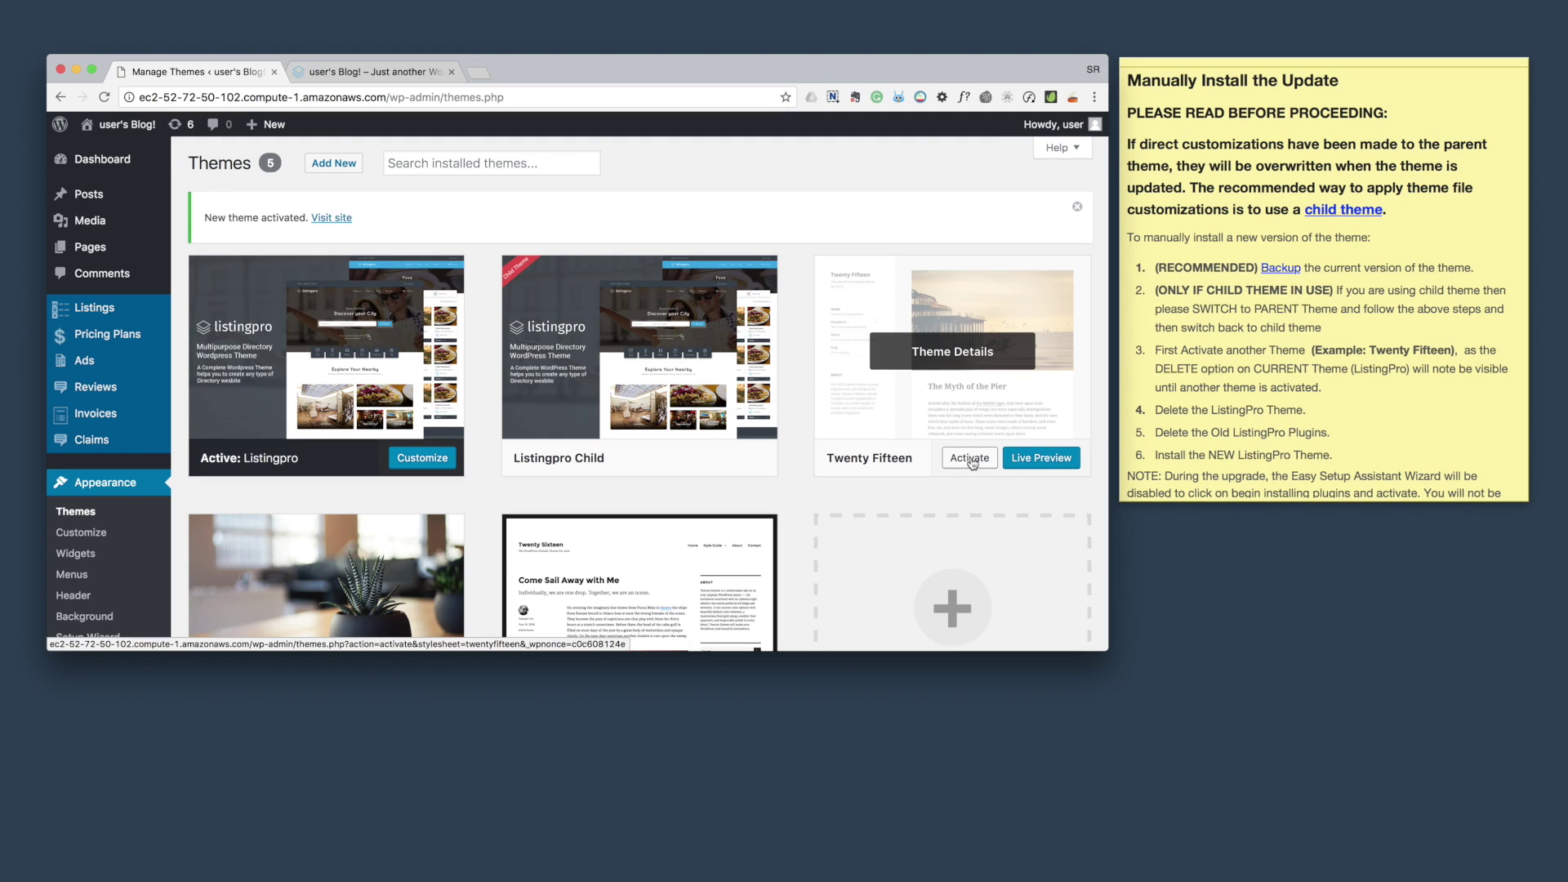
Step: Make Twenty Fifteen the active theme and review the Listingpro 1.0.4 theme details
scroll(970, 463, down, 3)
scroll(970, 464, down, 2)
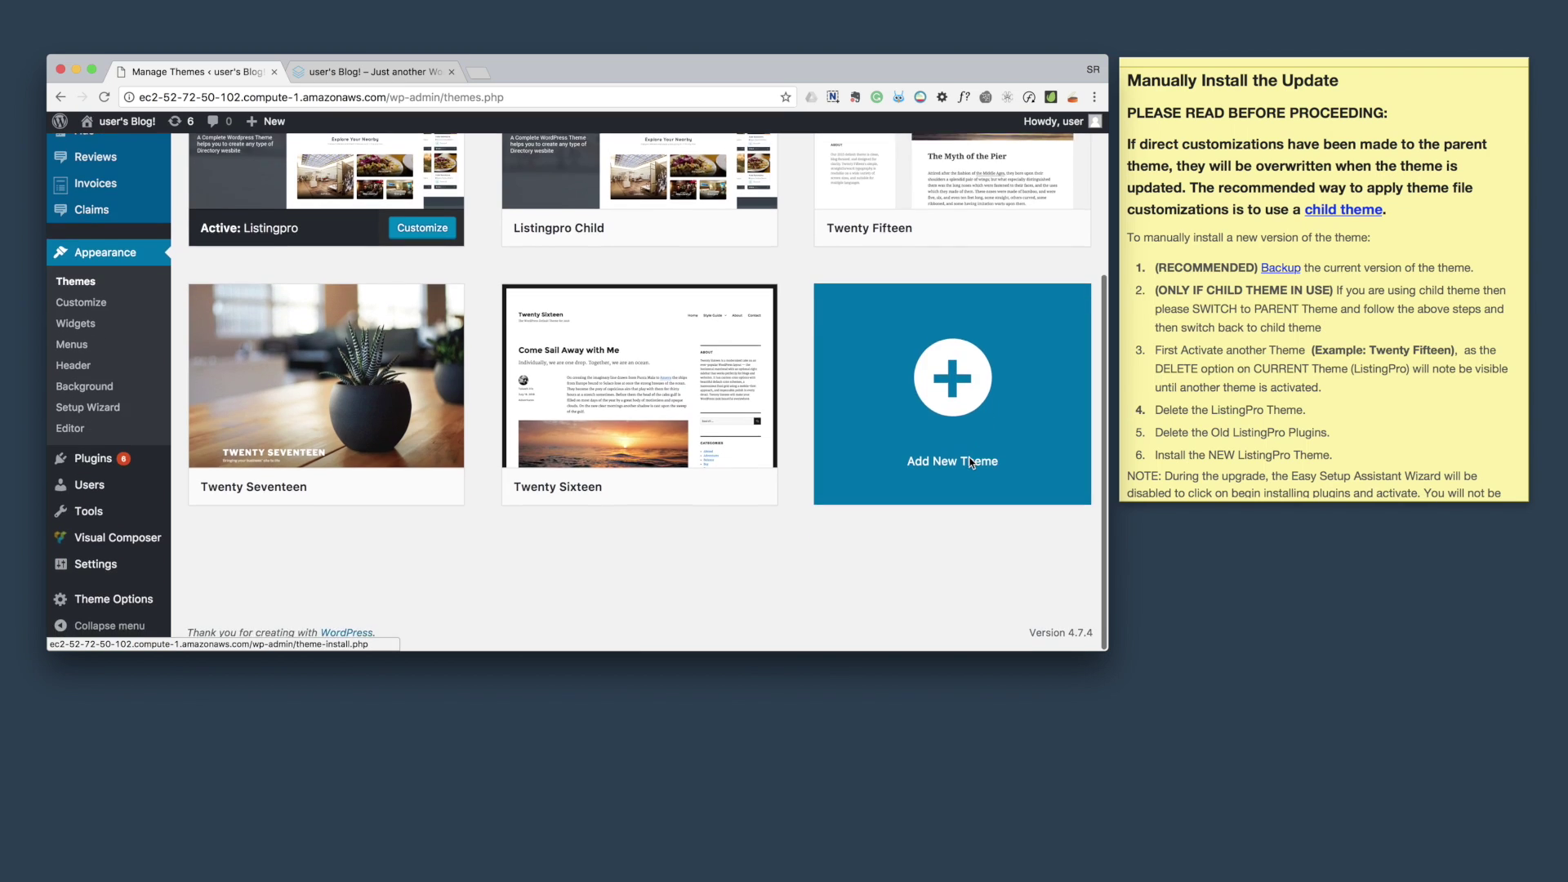
scroll(970, 463, up, 3)
scroll(972, 461, up, 1)
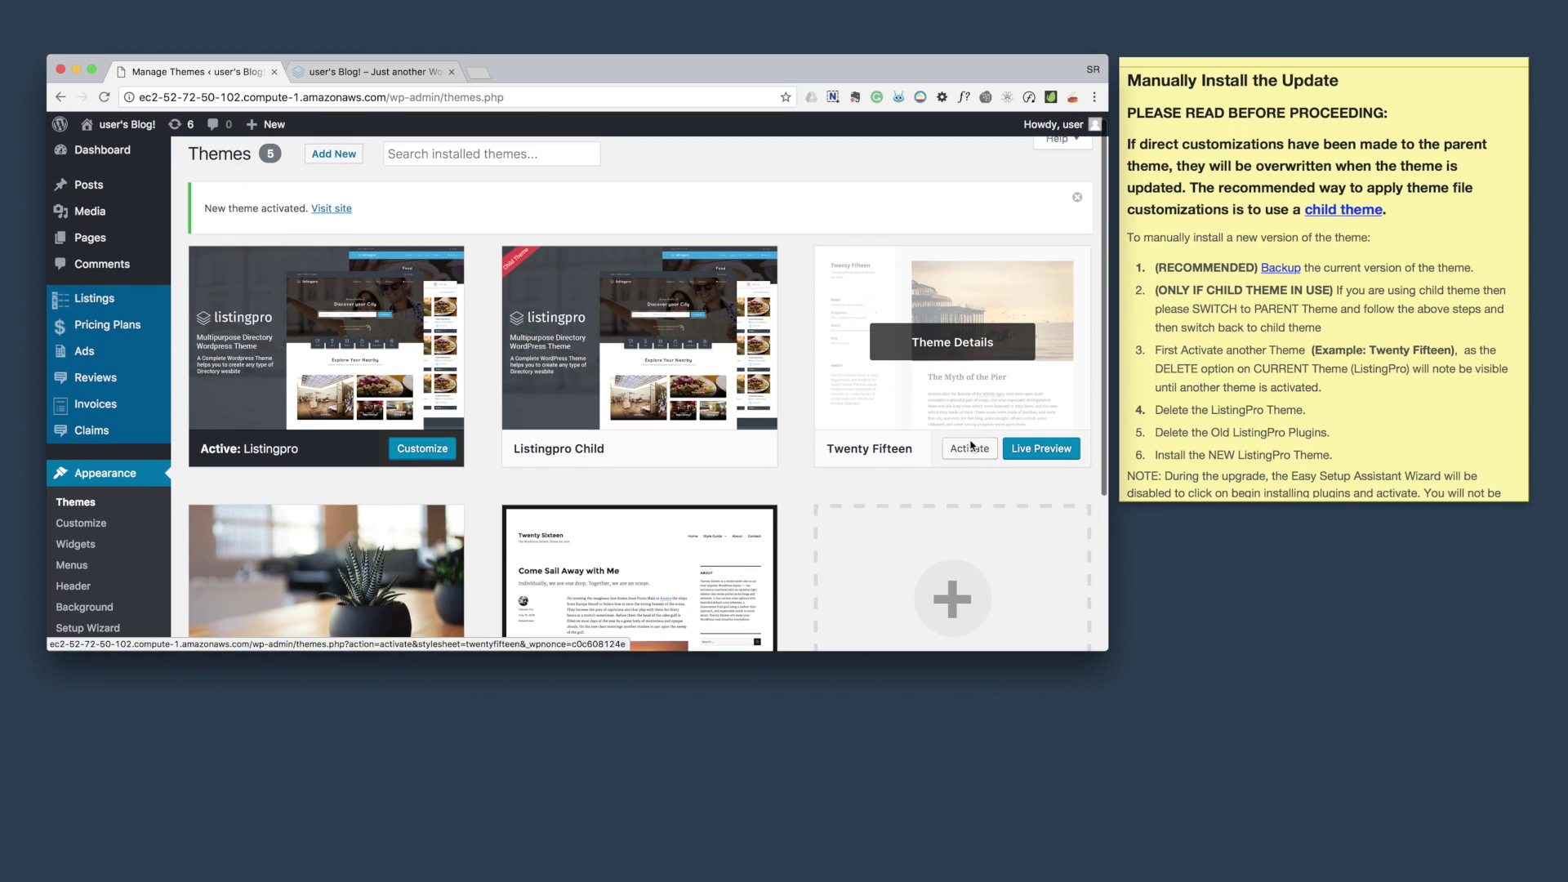
click(972, 458)
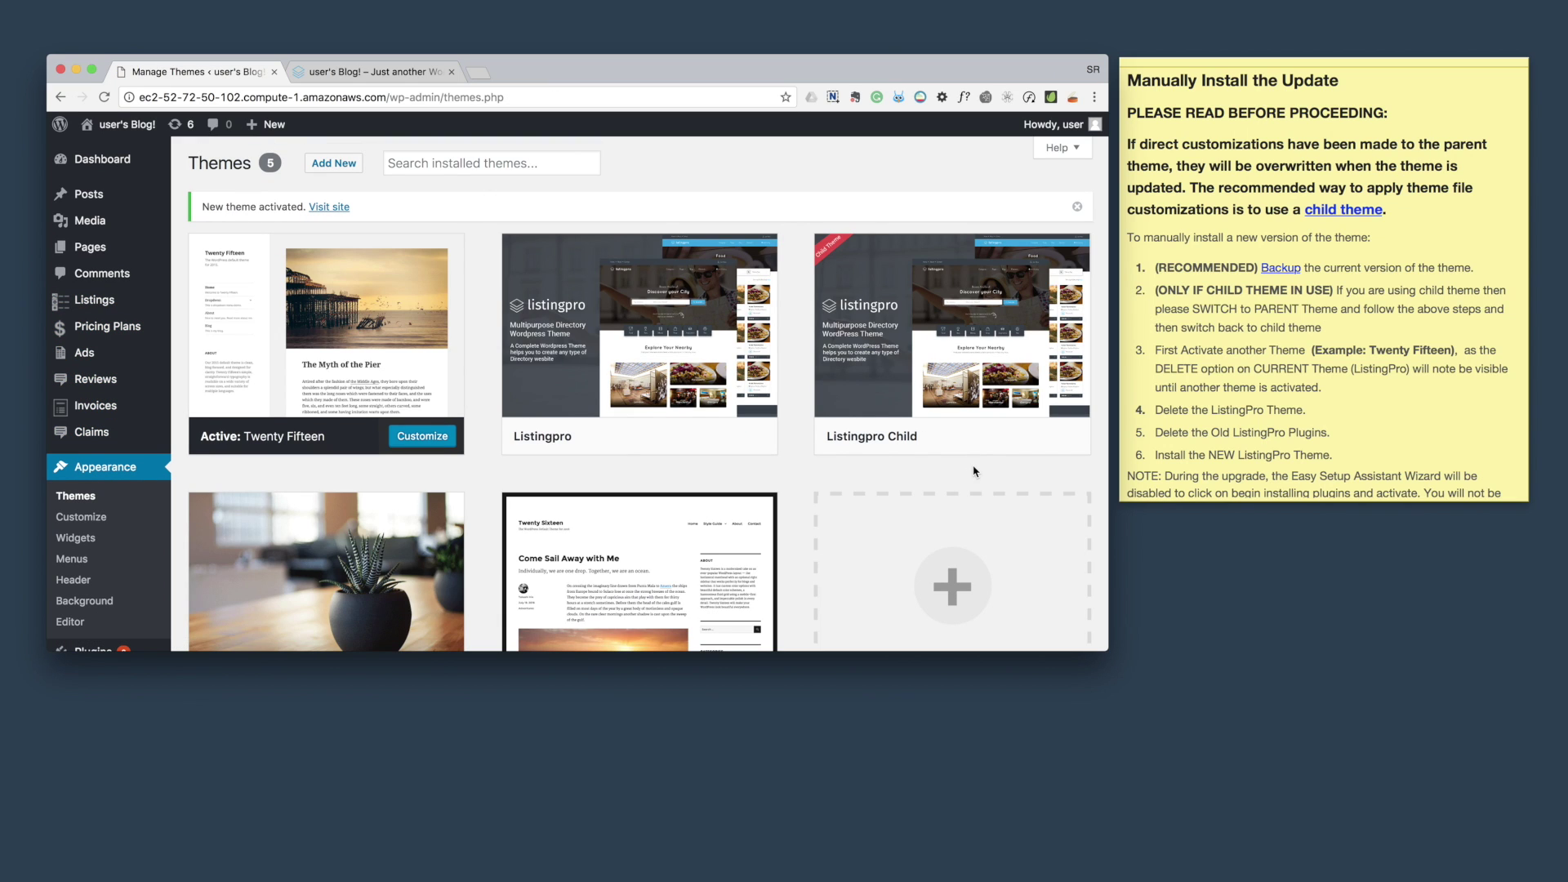
click(642, 392)
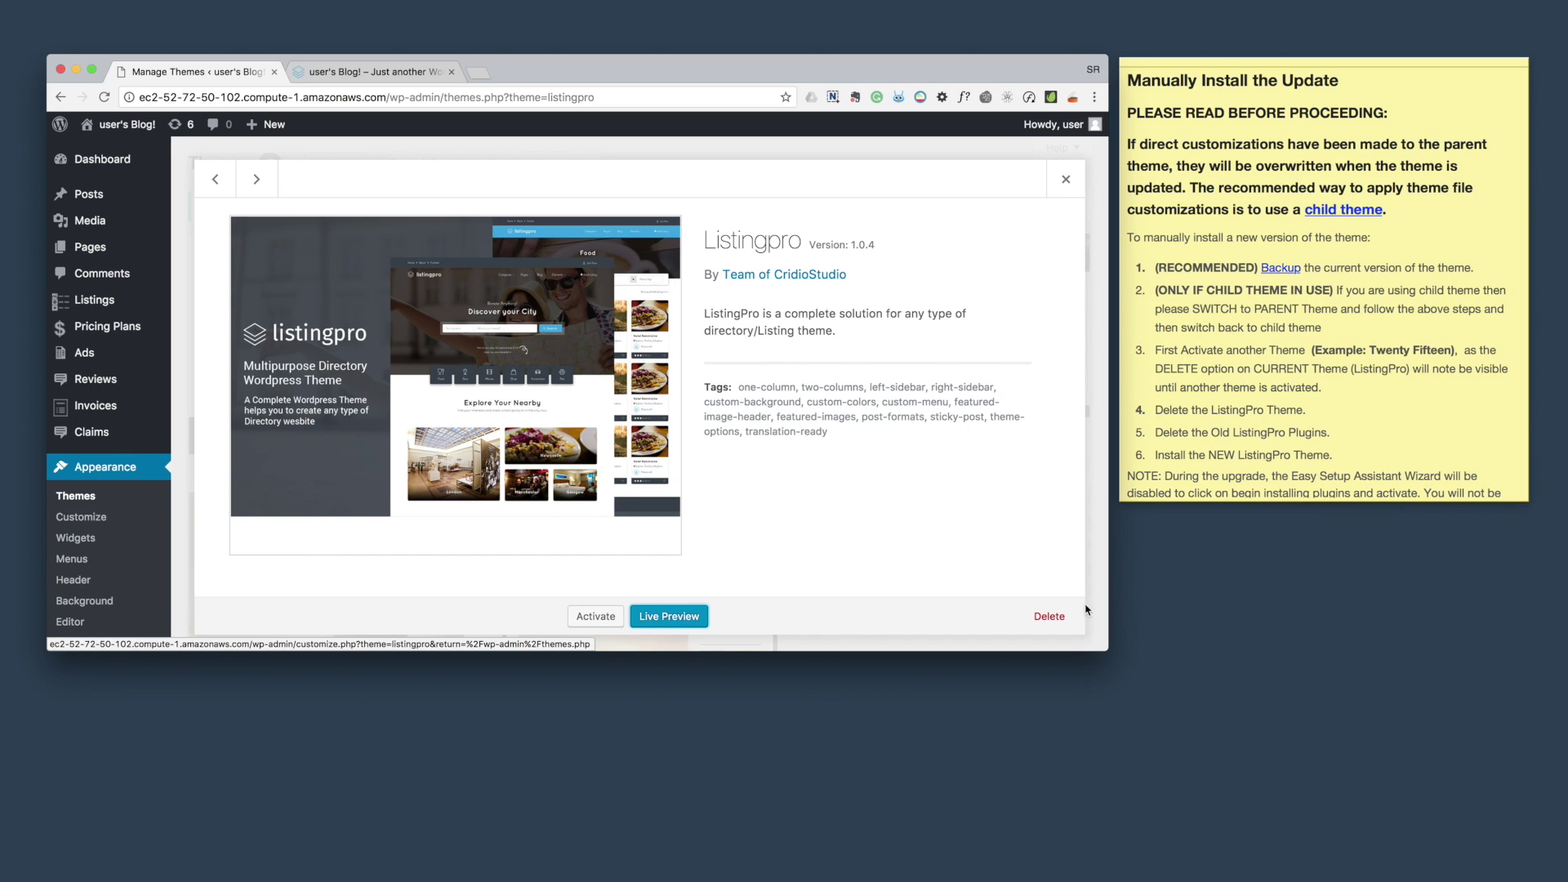
click(1066, 179)
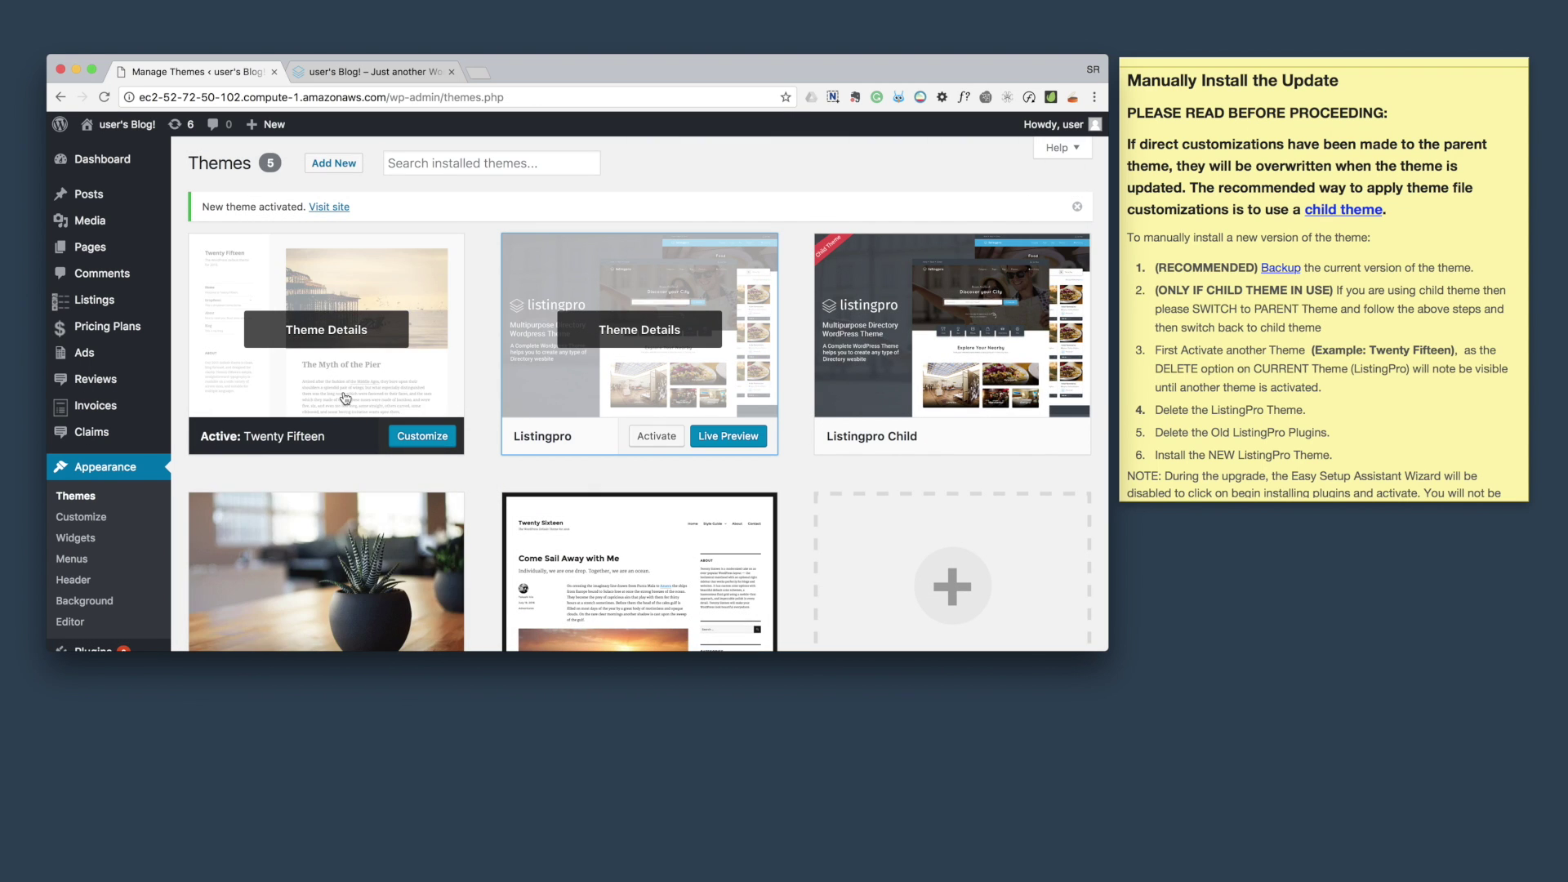
mouse_move(294, 368)
mouse_move(952, 343)
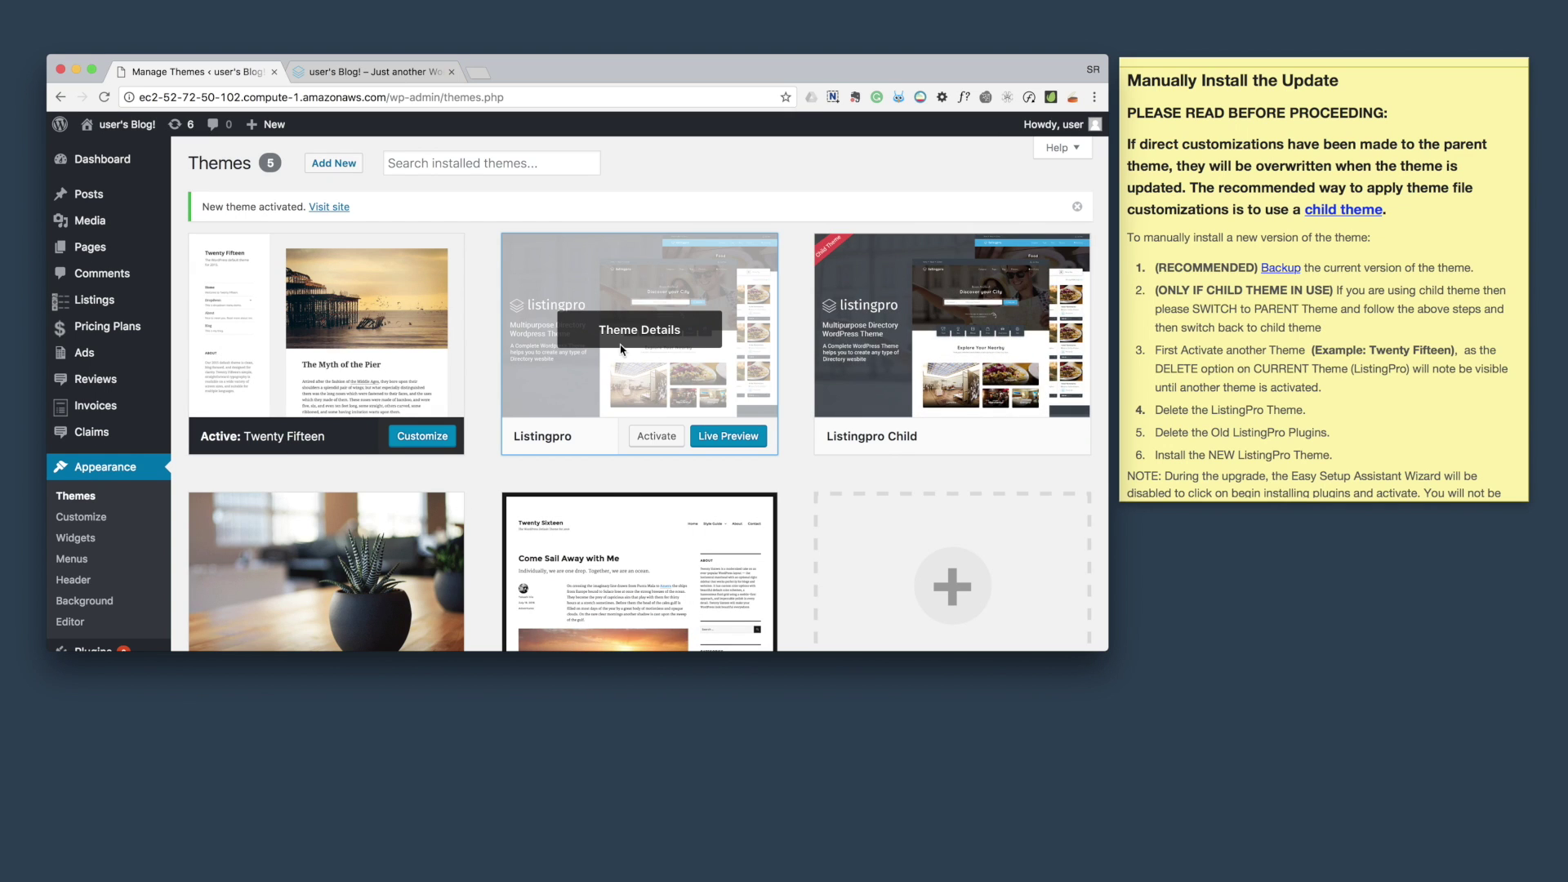
Step: Delete the old Listingpro theme from its Theme Details, confirming the prompt with OK
click(623, 351)
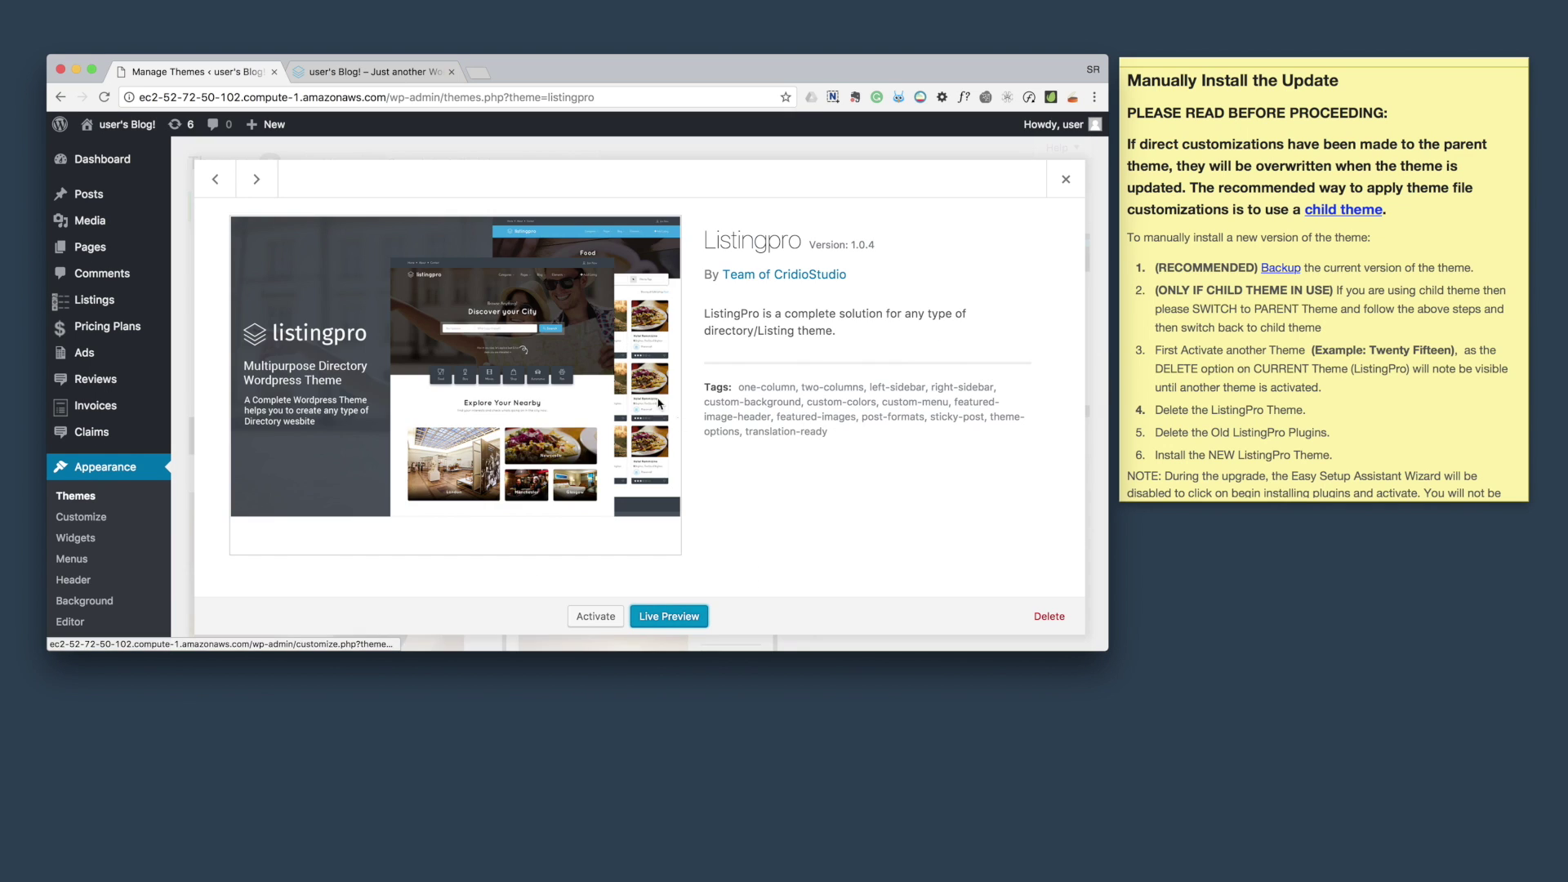
click(1051, 616)
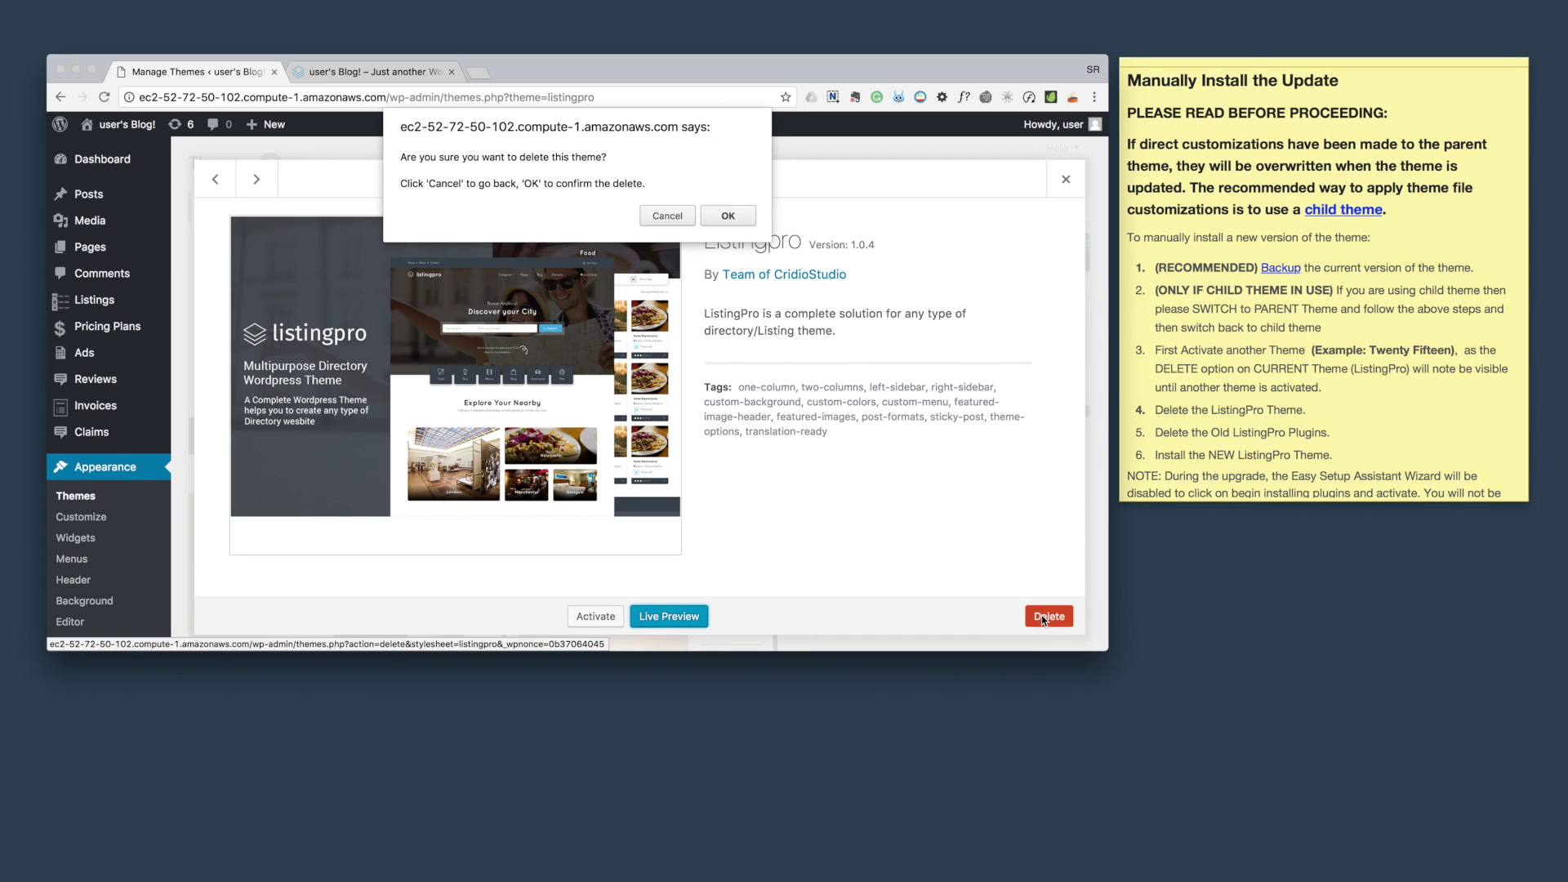
click(714, 225)
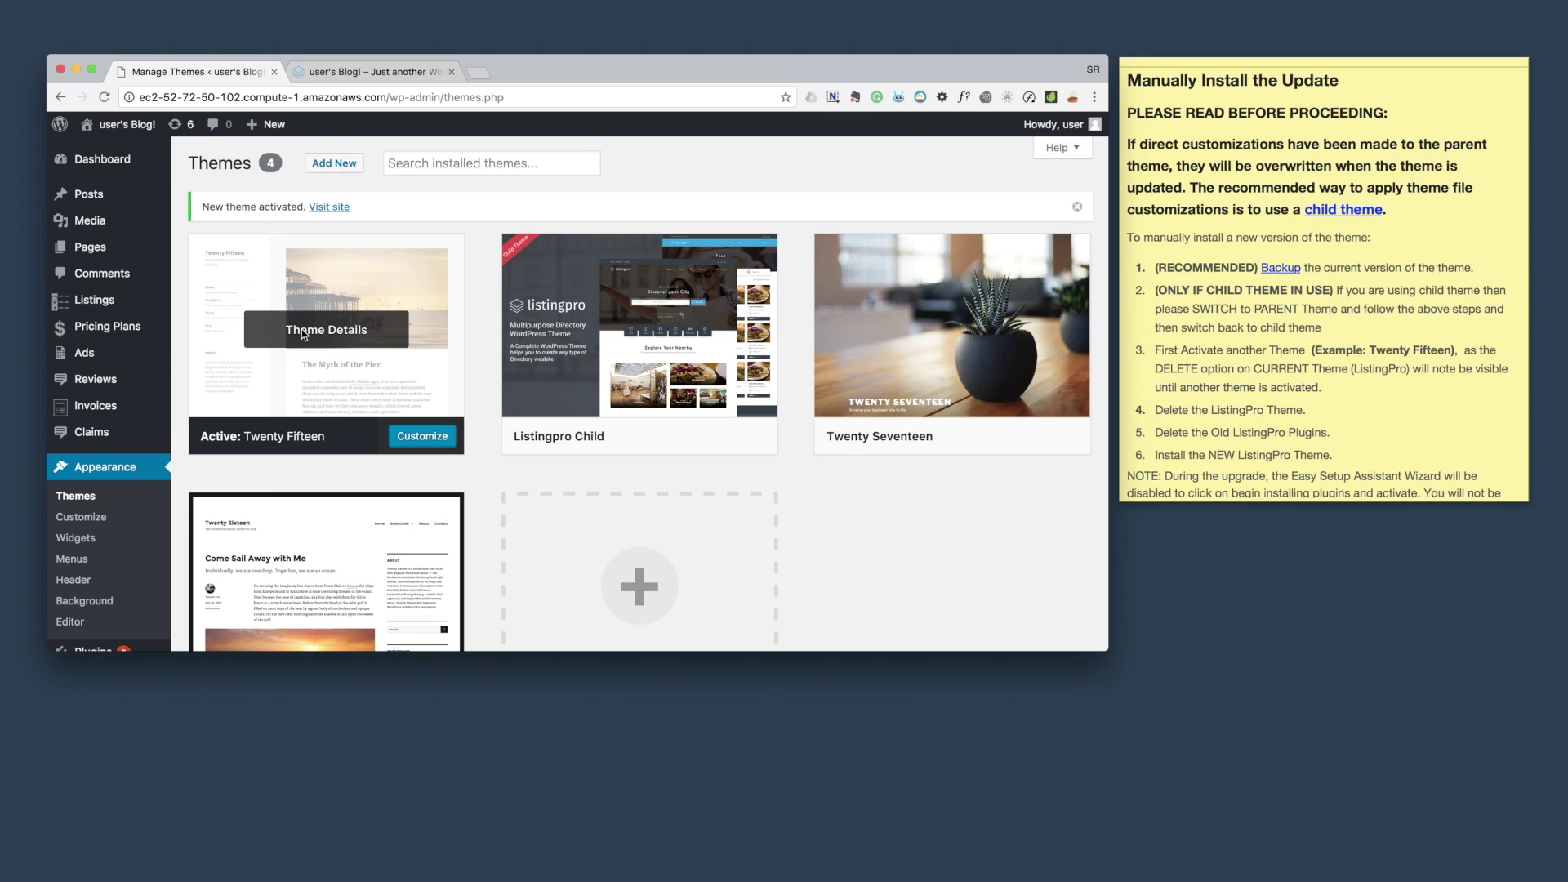
click(336, 165)
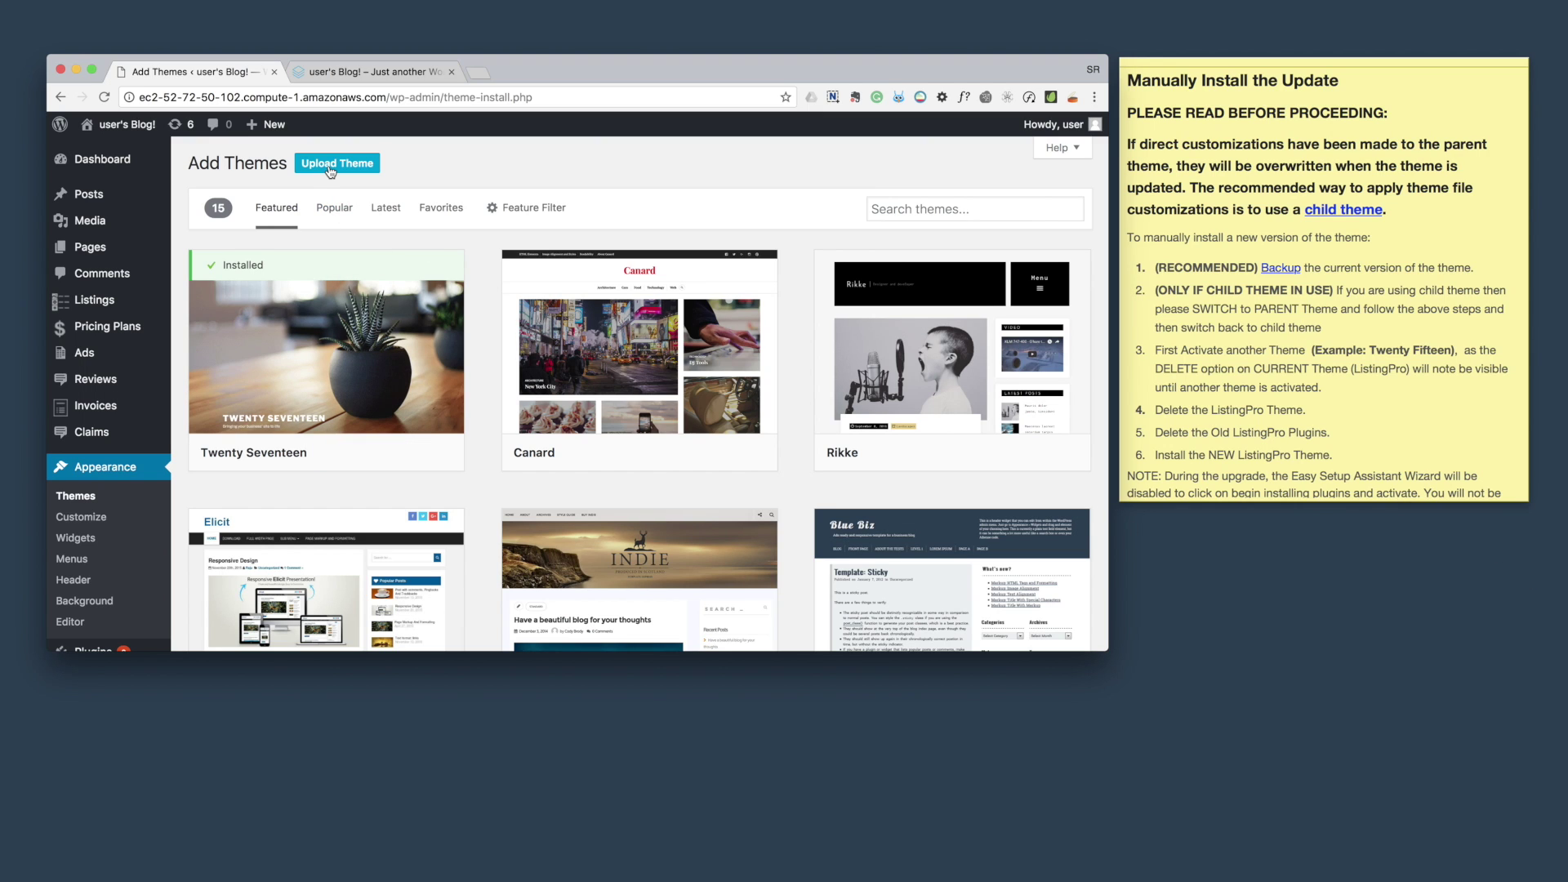
Step: Upload and install the theme from listingpro.zip, then activate it
click(330, 168)
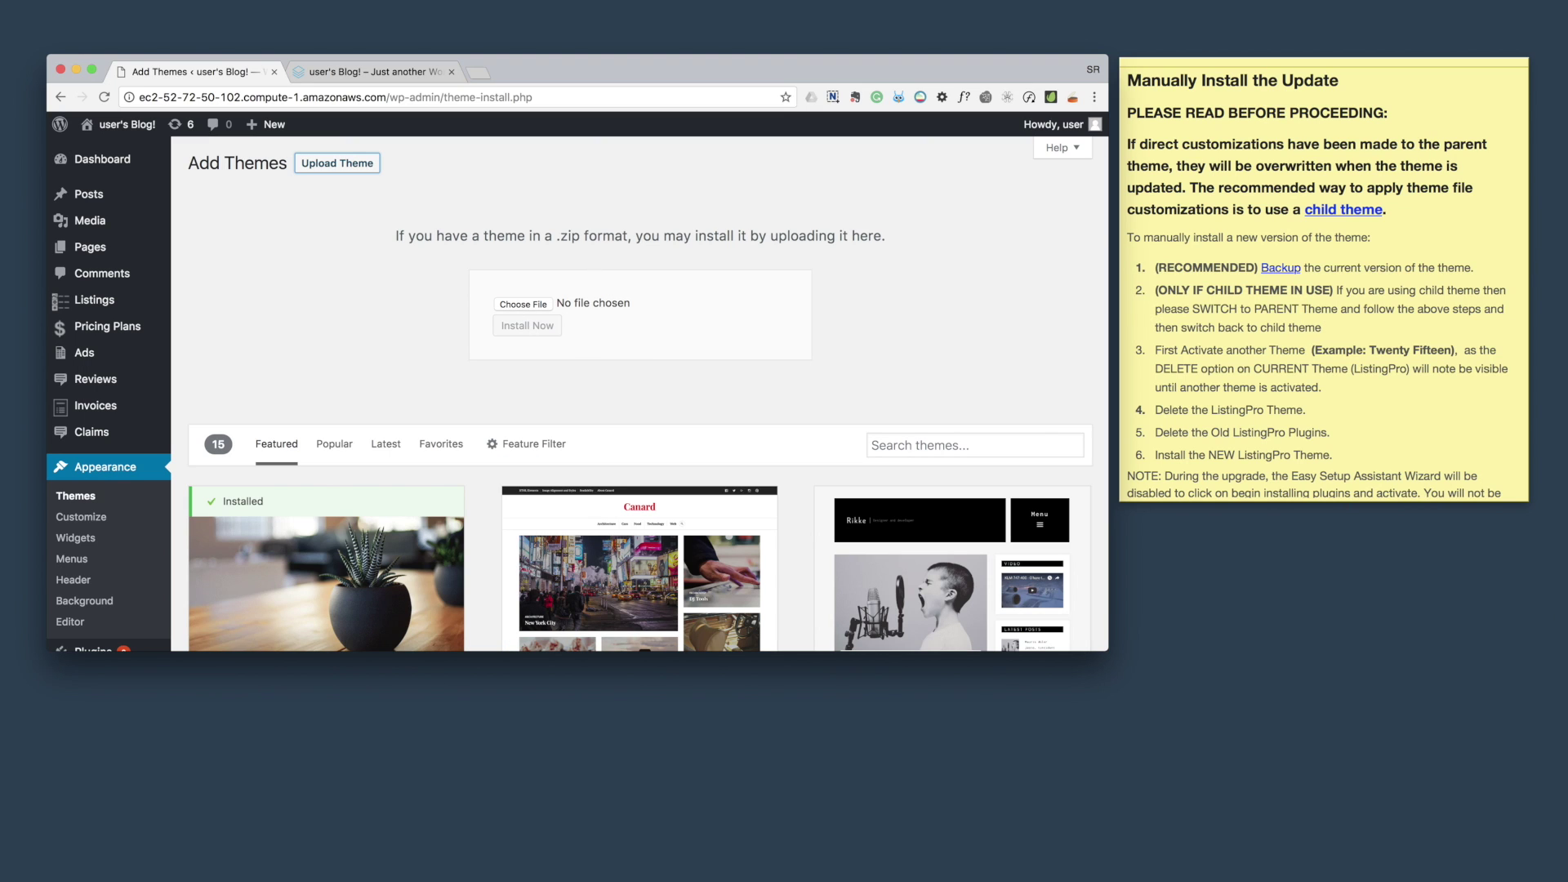
drag(457, 327, 531, 315)
click(536, 336)
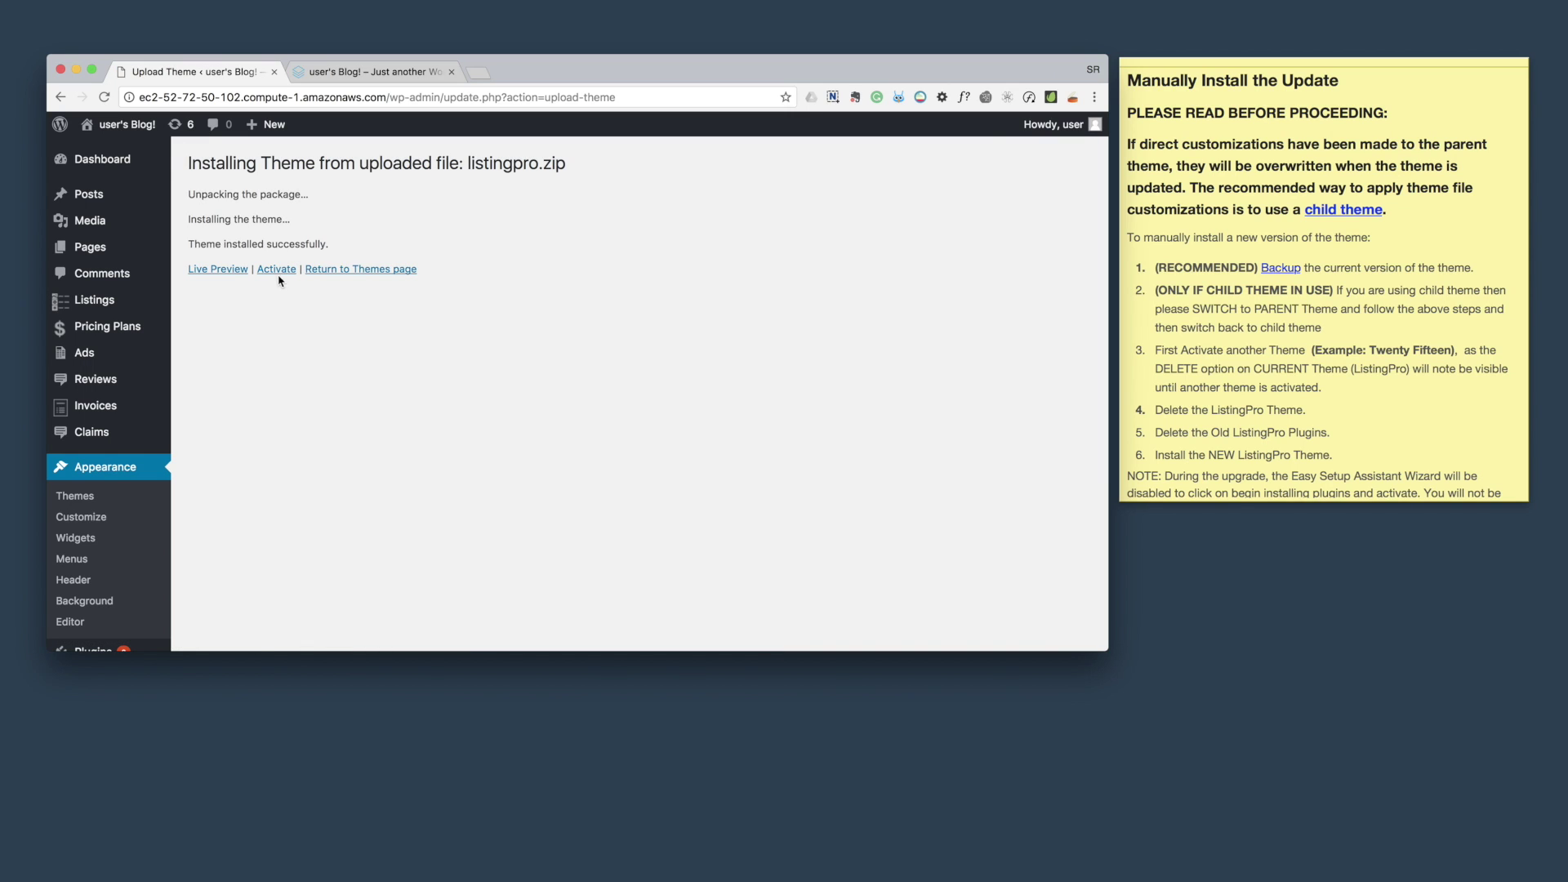
click(278, 270)
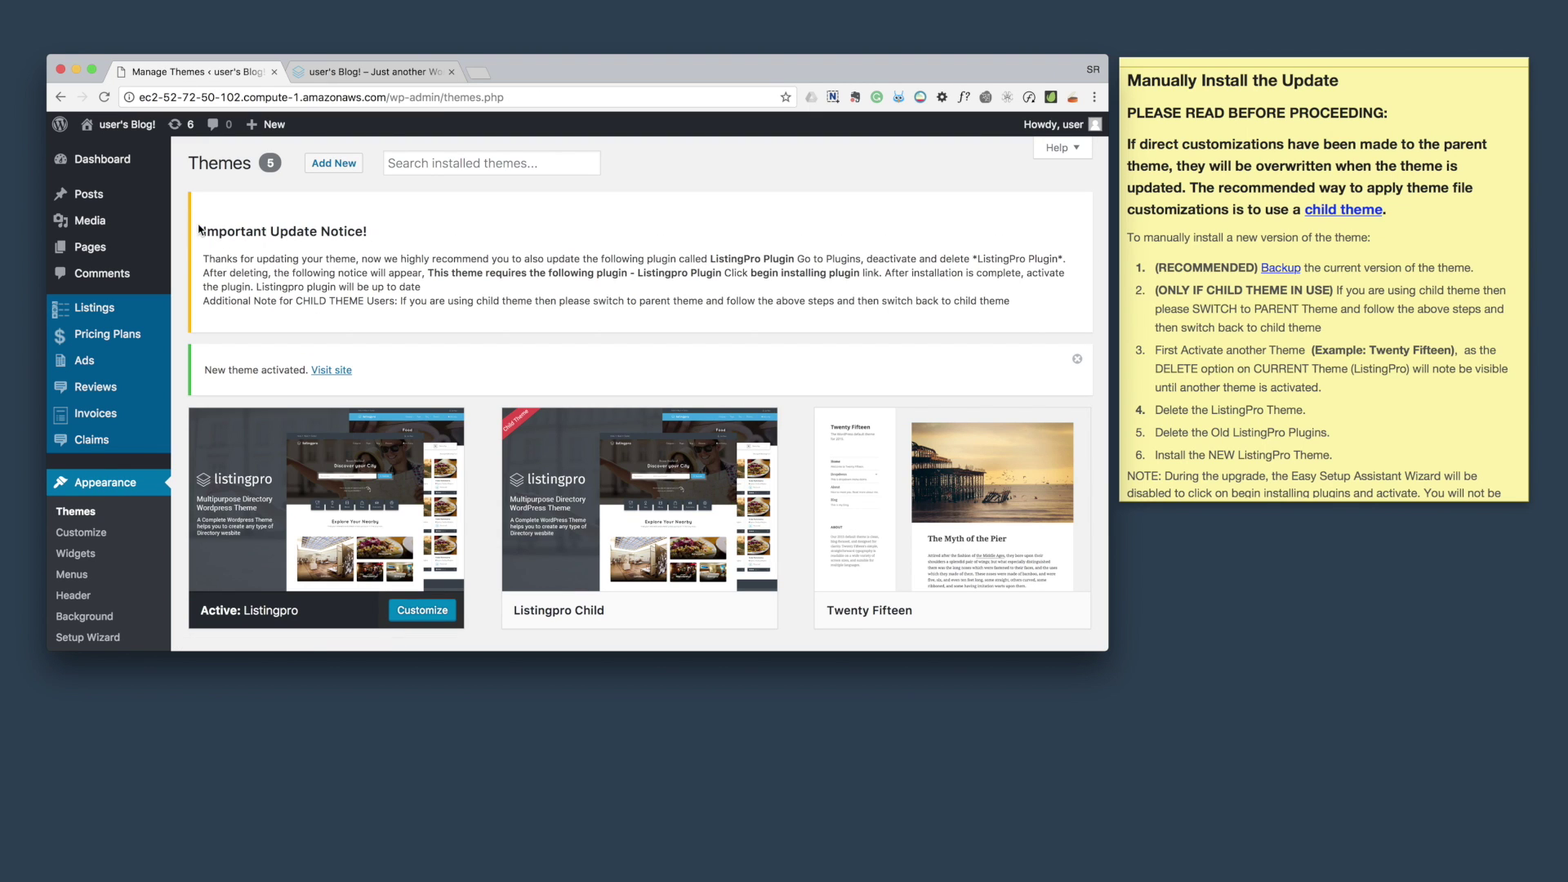
Step: Read the Important Update Notice naming the ListingPro Plugin
mouse_move(202, 229)
mouse_down()
mouse_move(385, 267)
mouse_move(1099, 307)
mouse_up()
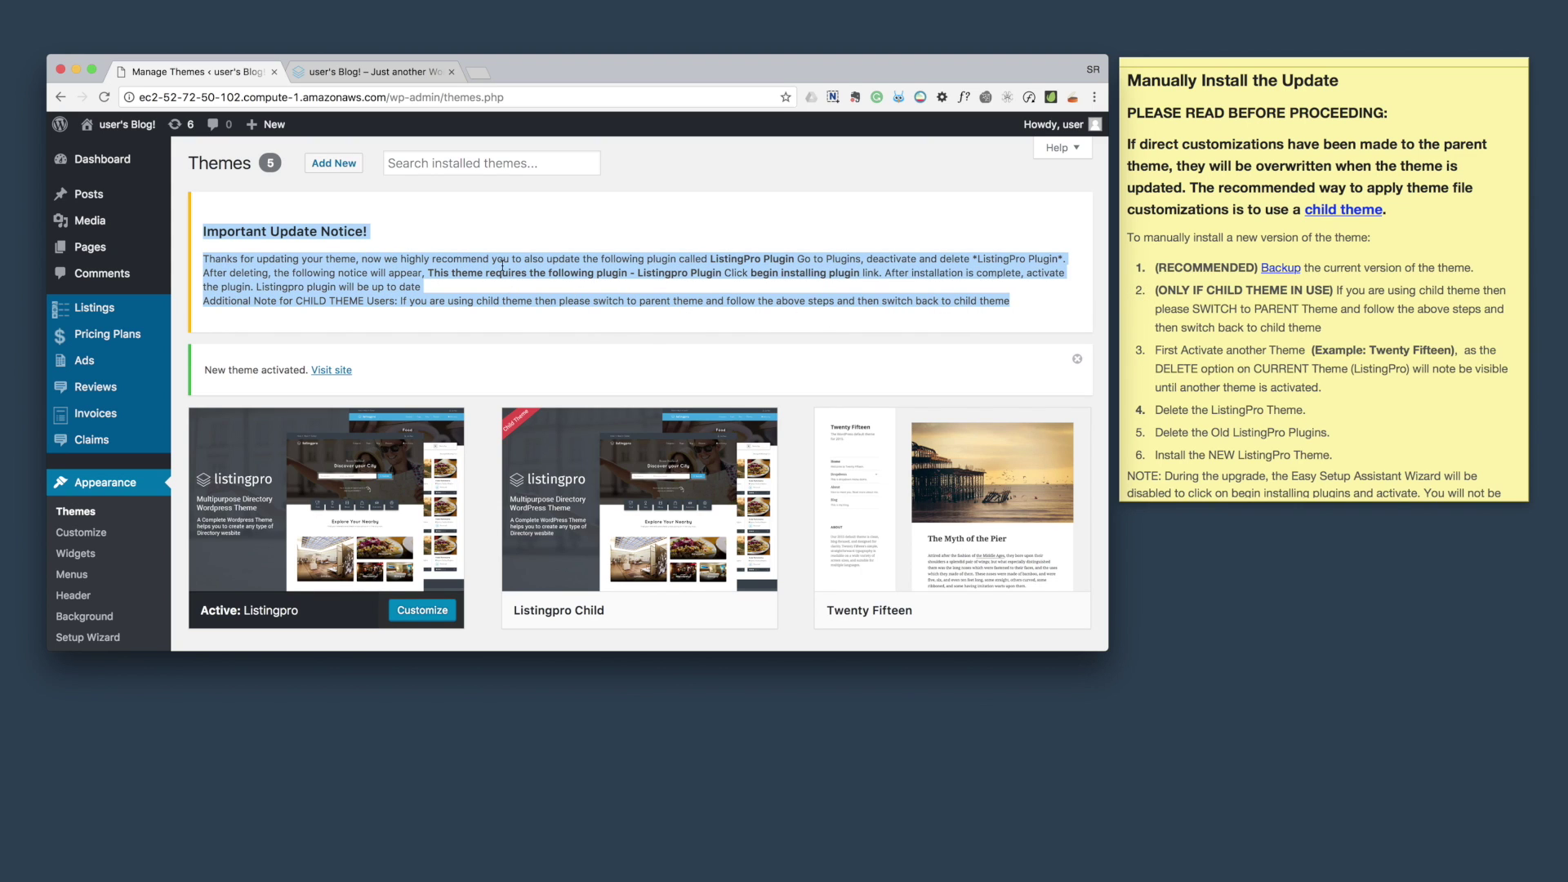
click(758, 257)
drag(735, 257, 769, 258)
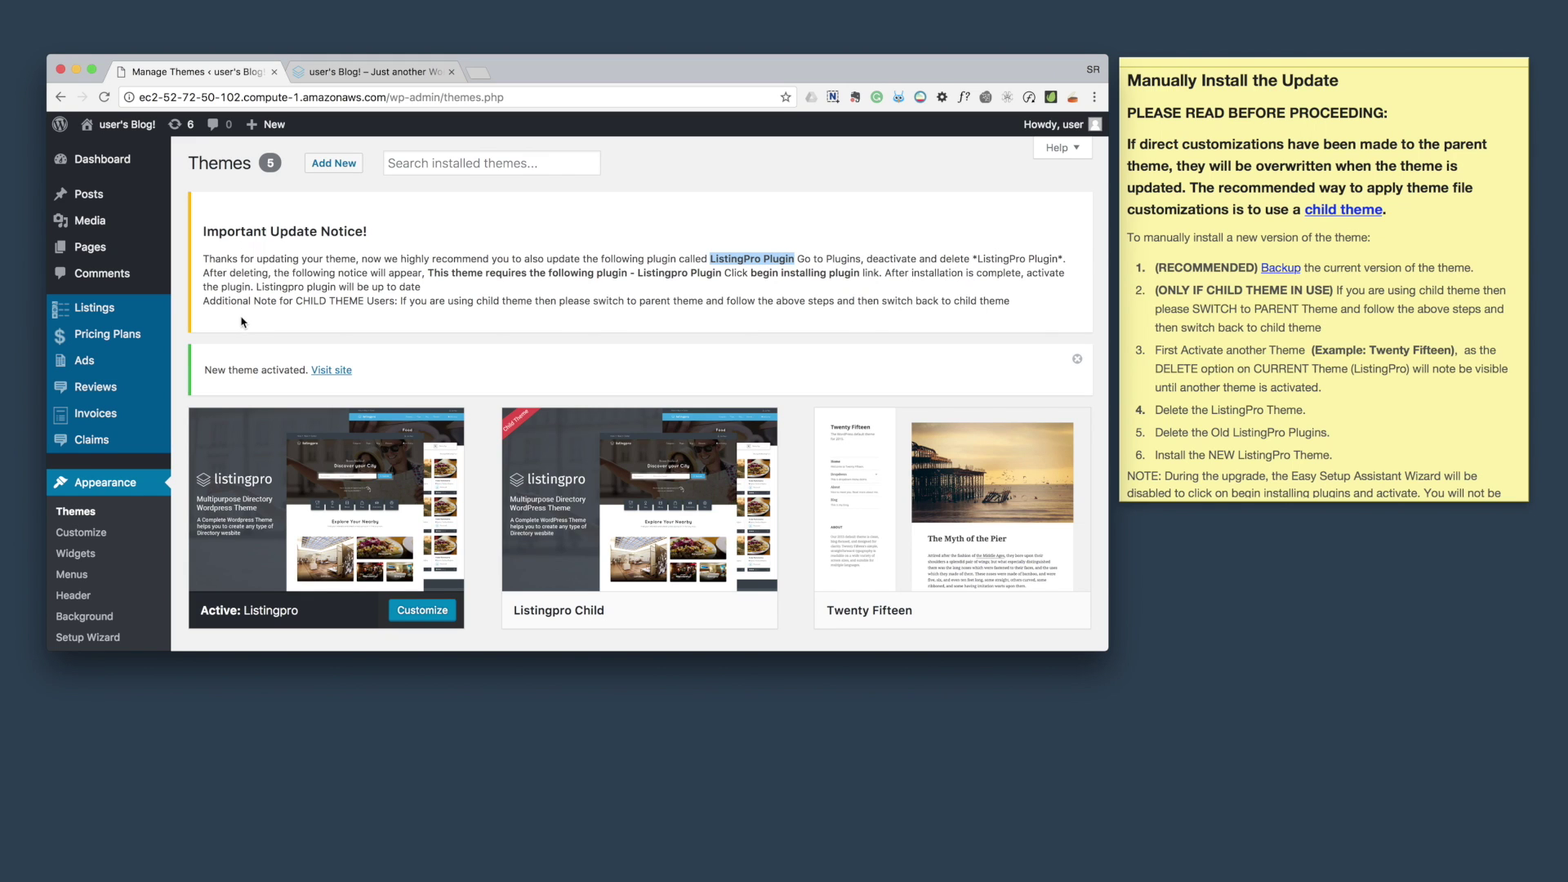
scroll(137, 572, down, 3)
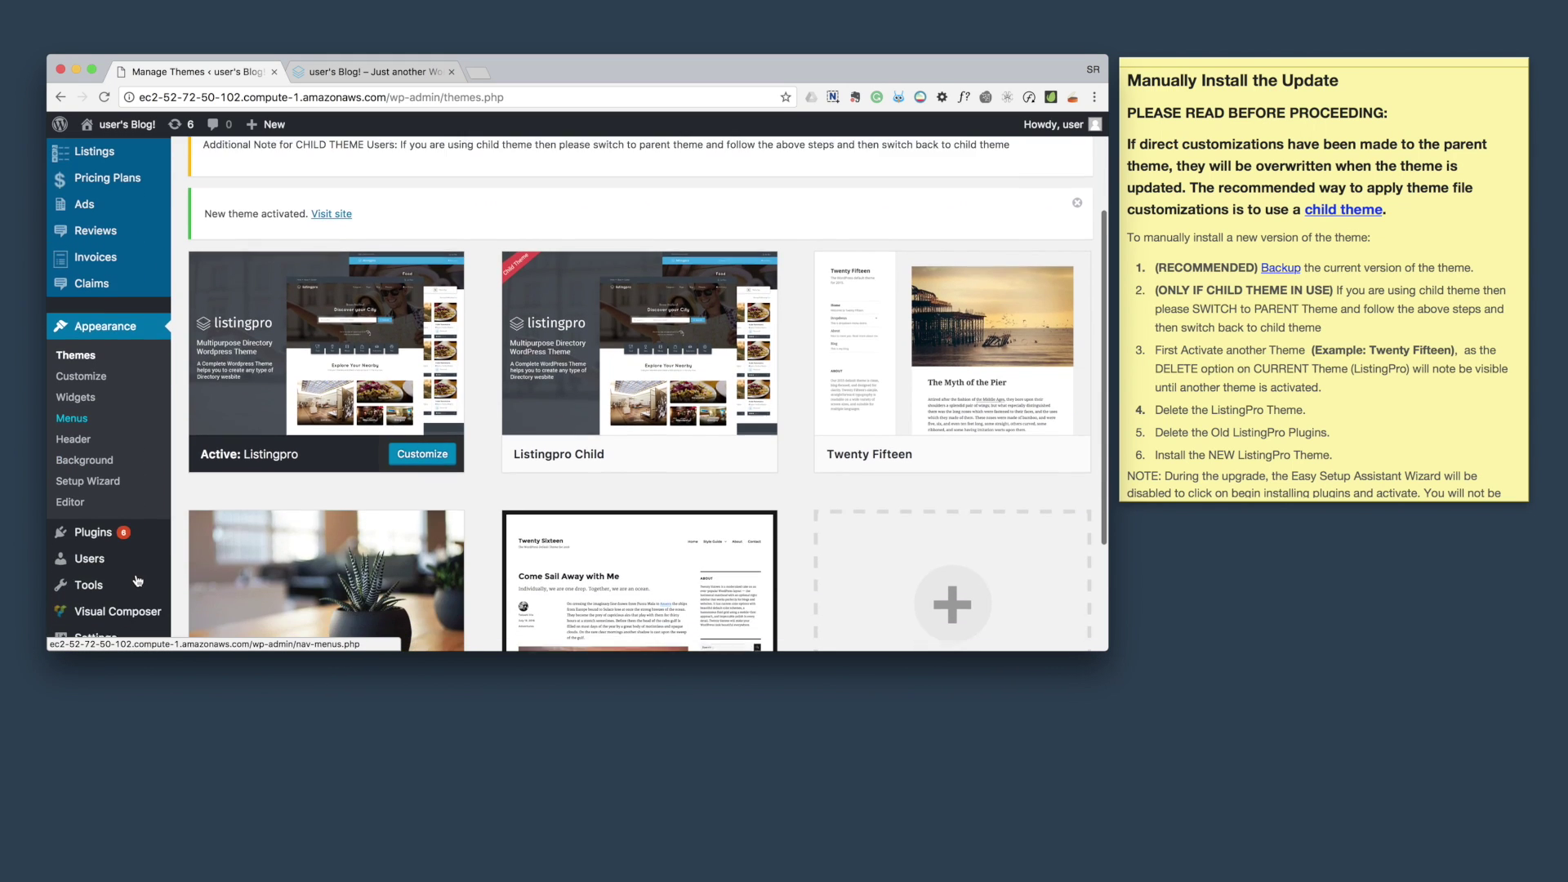
Step: Locate the ListingPro Plugin in the Installed Plugins list
mouse_move(93, 532)
click(231, 533)
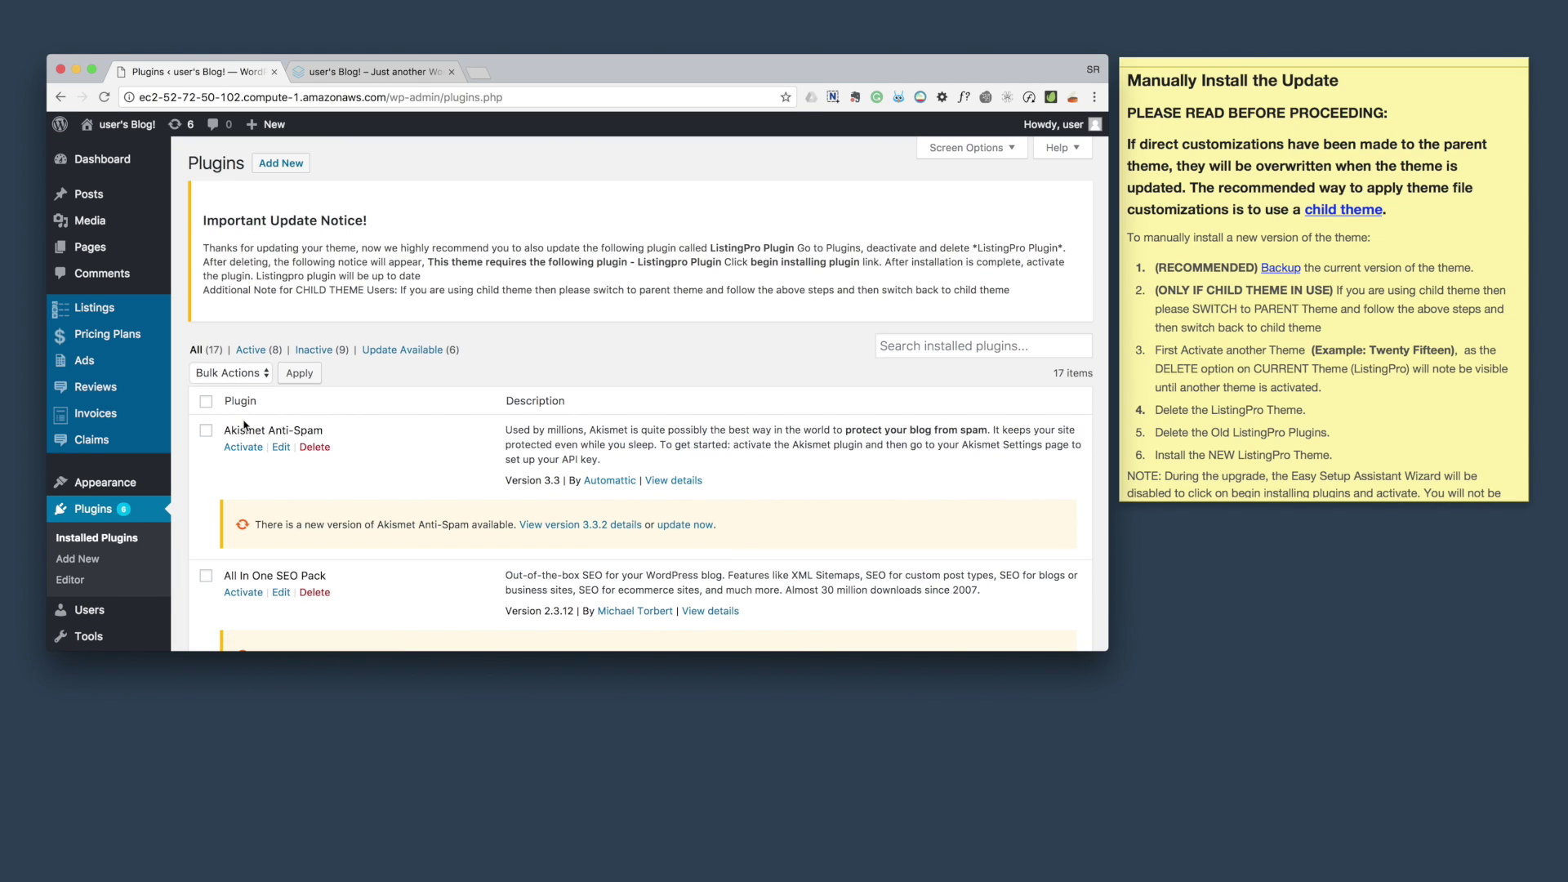
scroll(244, 433, down, 3)
scroll(241, 449, down, 2)
scroll(239, 461, down, 4)
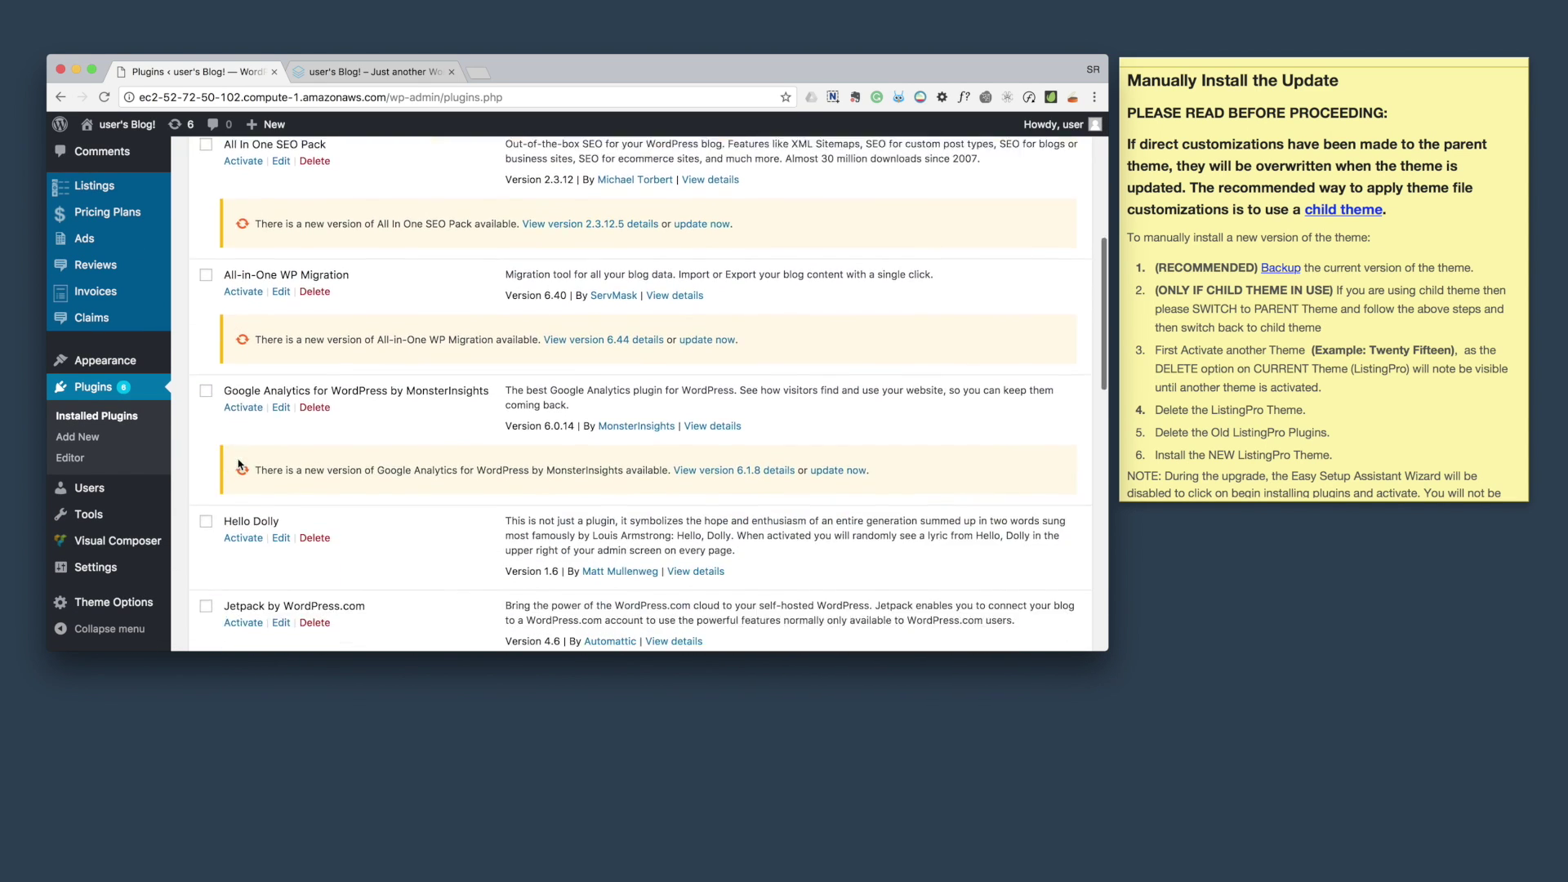
scroll(238, 457, down, 3)
scroll(235, 433, down, 7)
scroll(232, 408, up, 2)
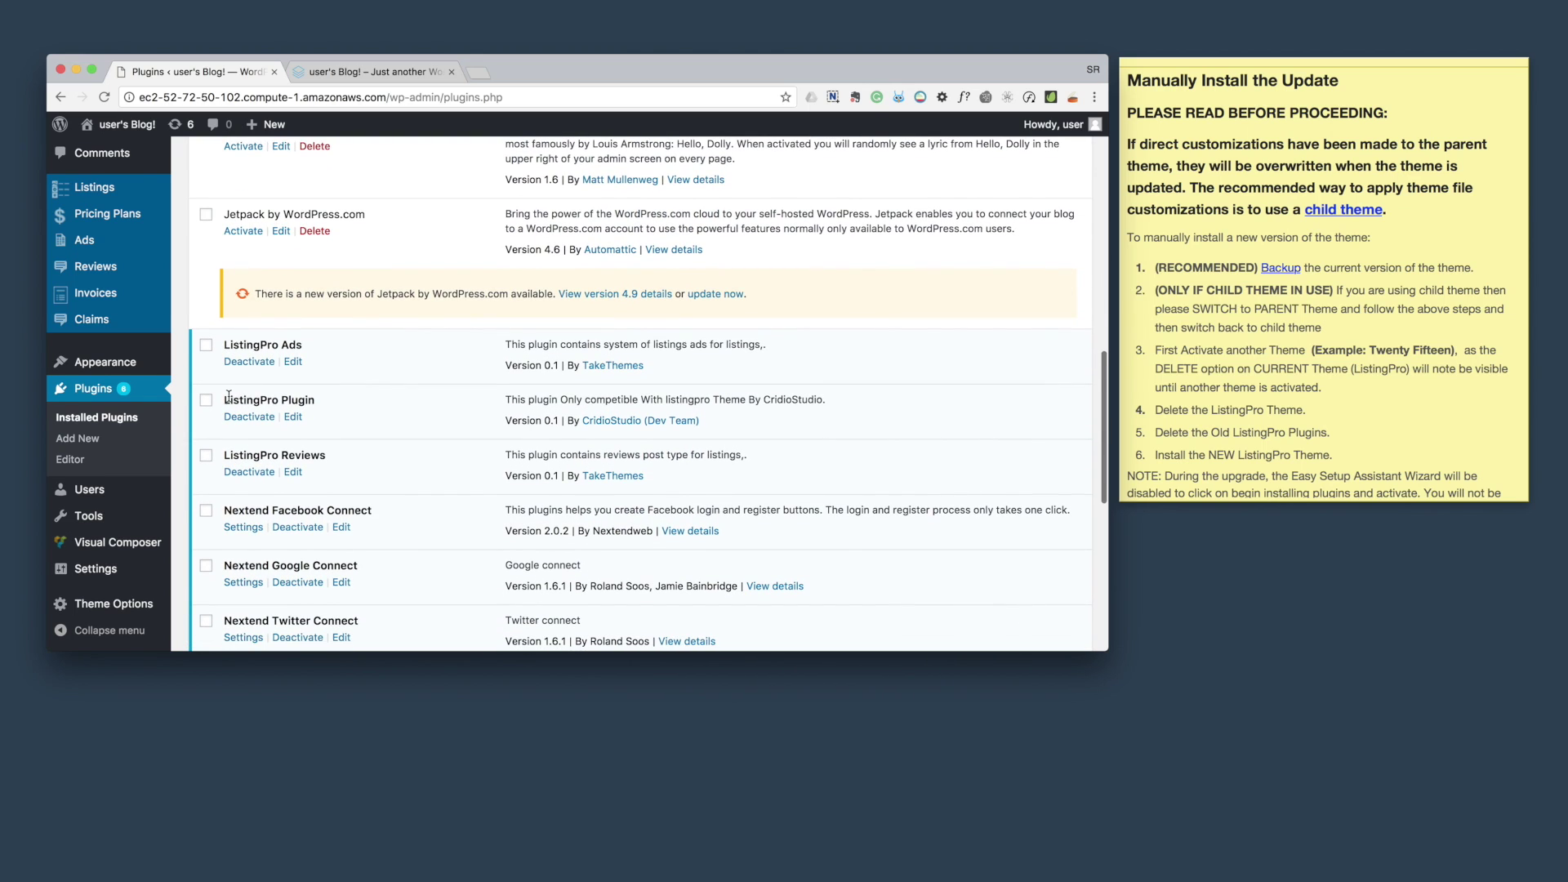
drag(225, 399, 314, 400)
triple_click(301, 397)
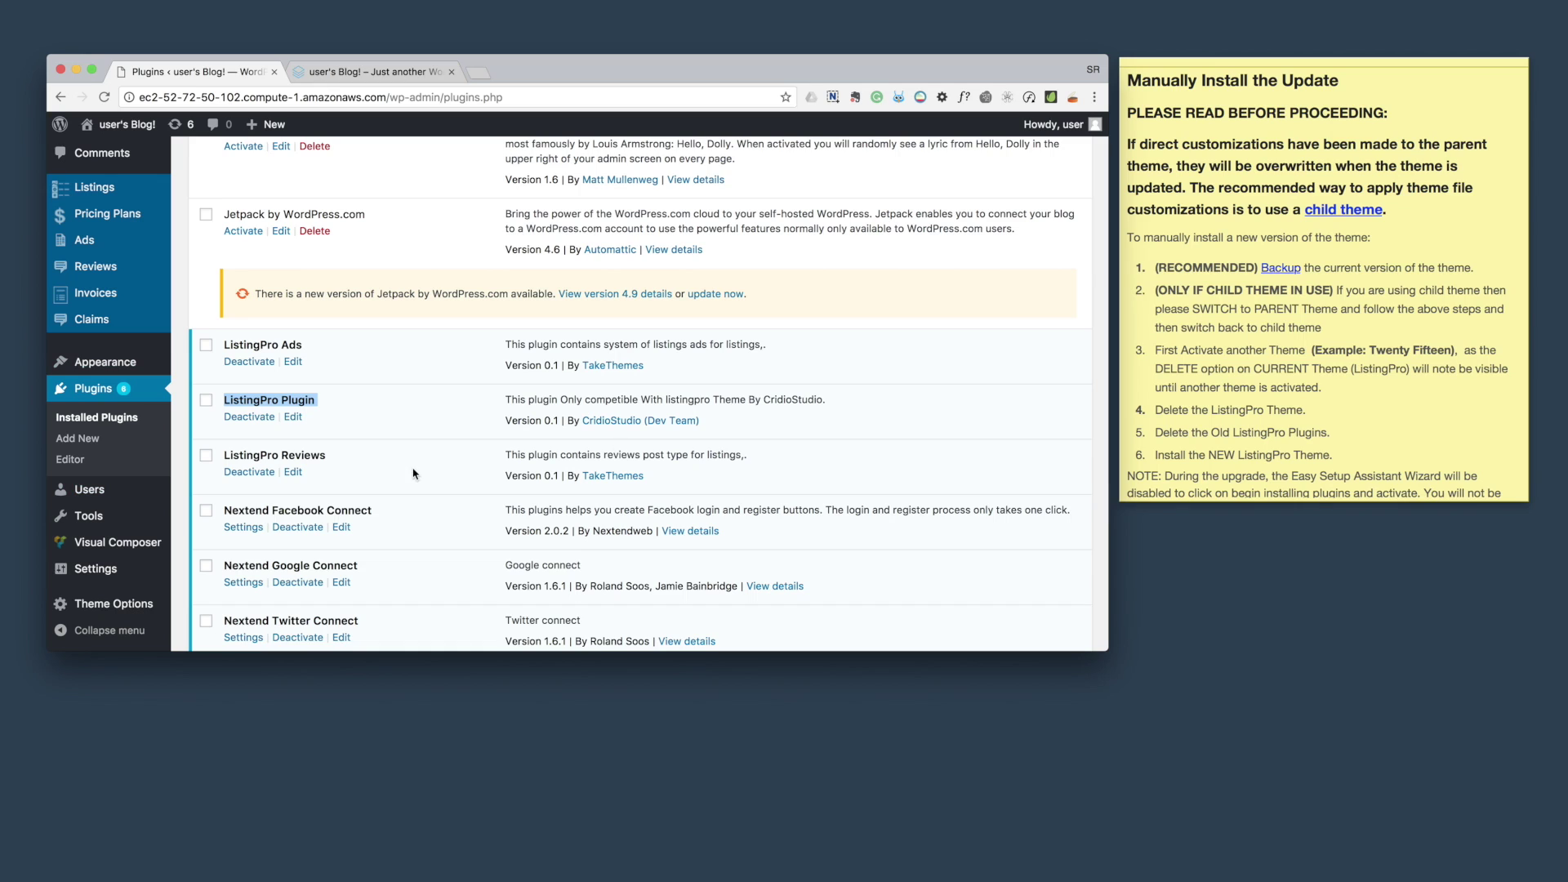
Step: Deactivate the ListingPro Plugin
click(257, 420)
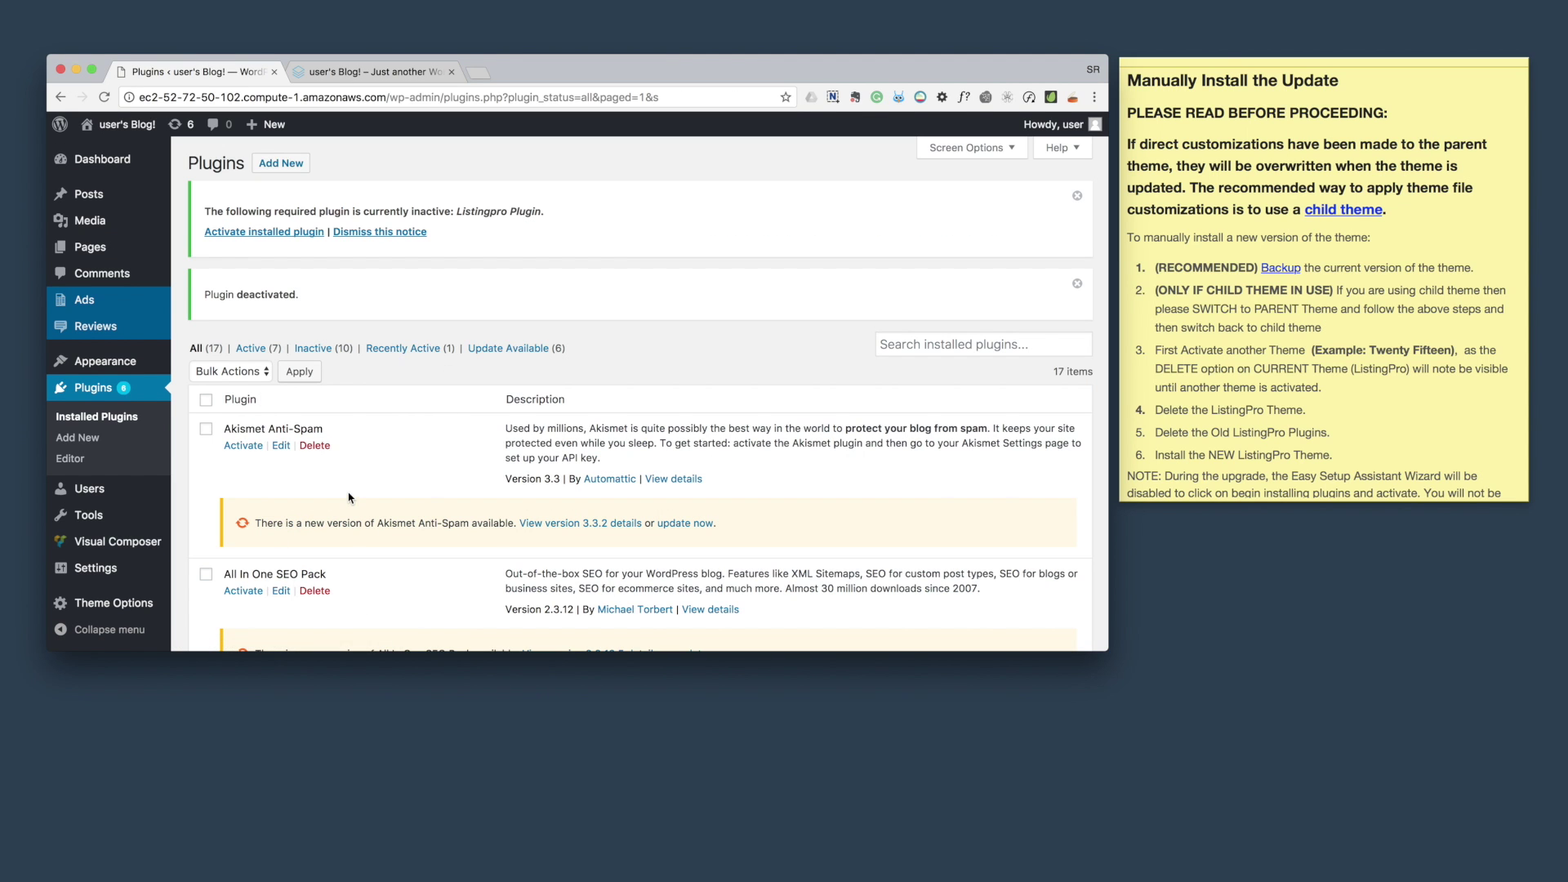
scroll(348, 497, down, 8)
scroll(349, 497, down, 3)
scroll(349, 497, down, 1)
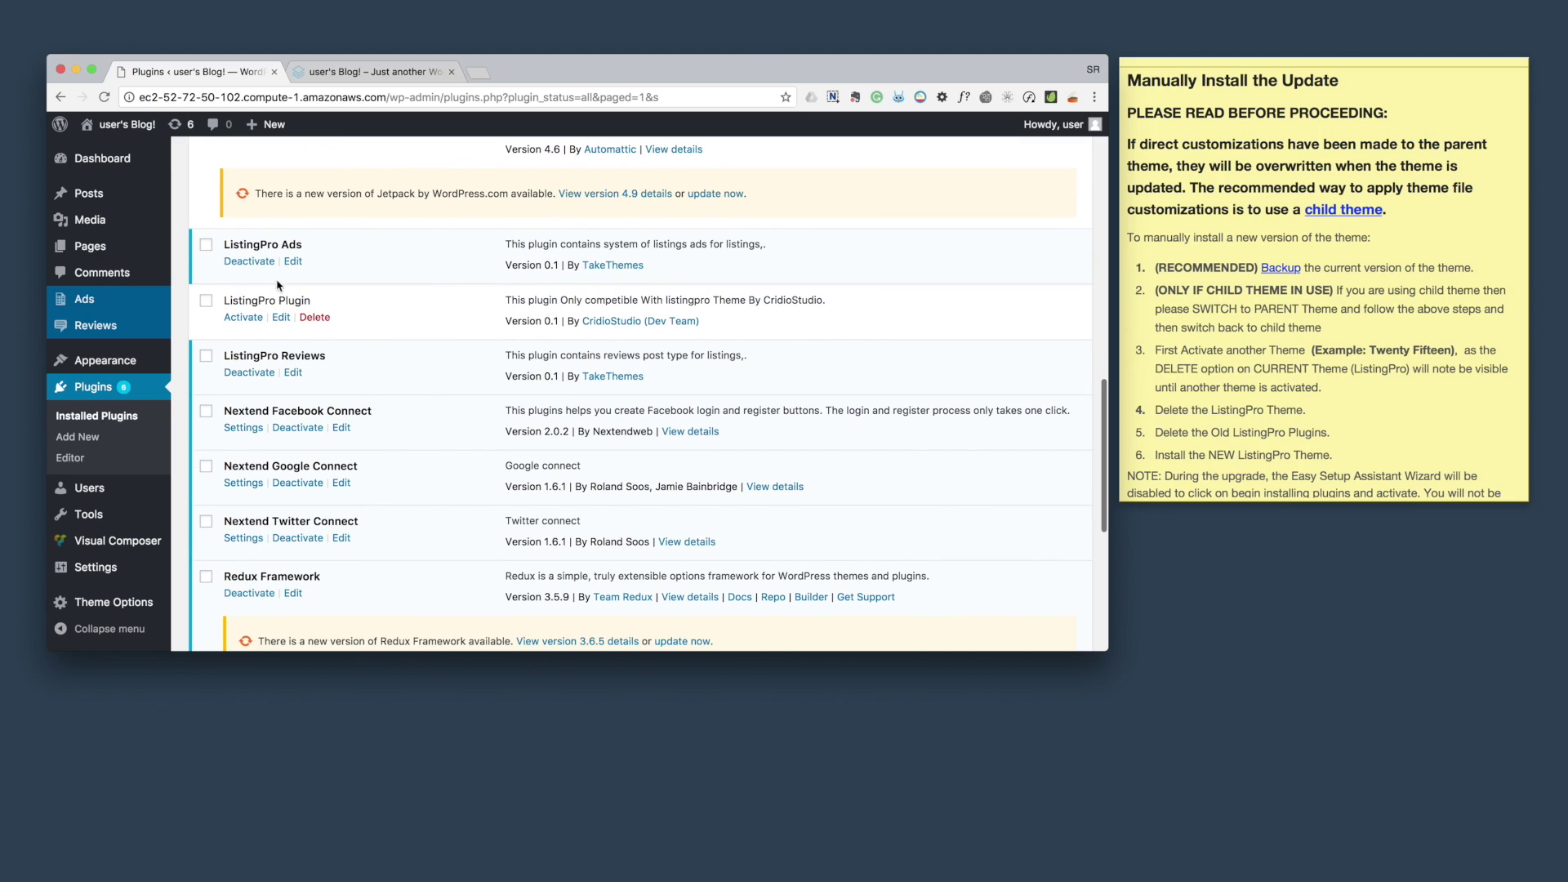
Step: Delete the old ListingPro Plugin and reload Plugins to show the required-plugin notice
click(314, 325)
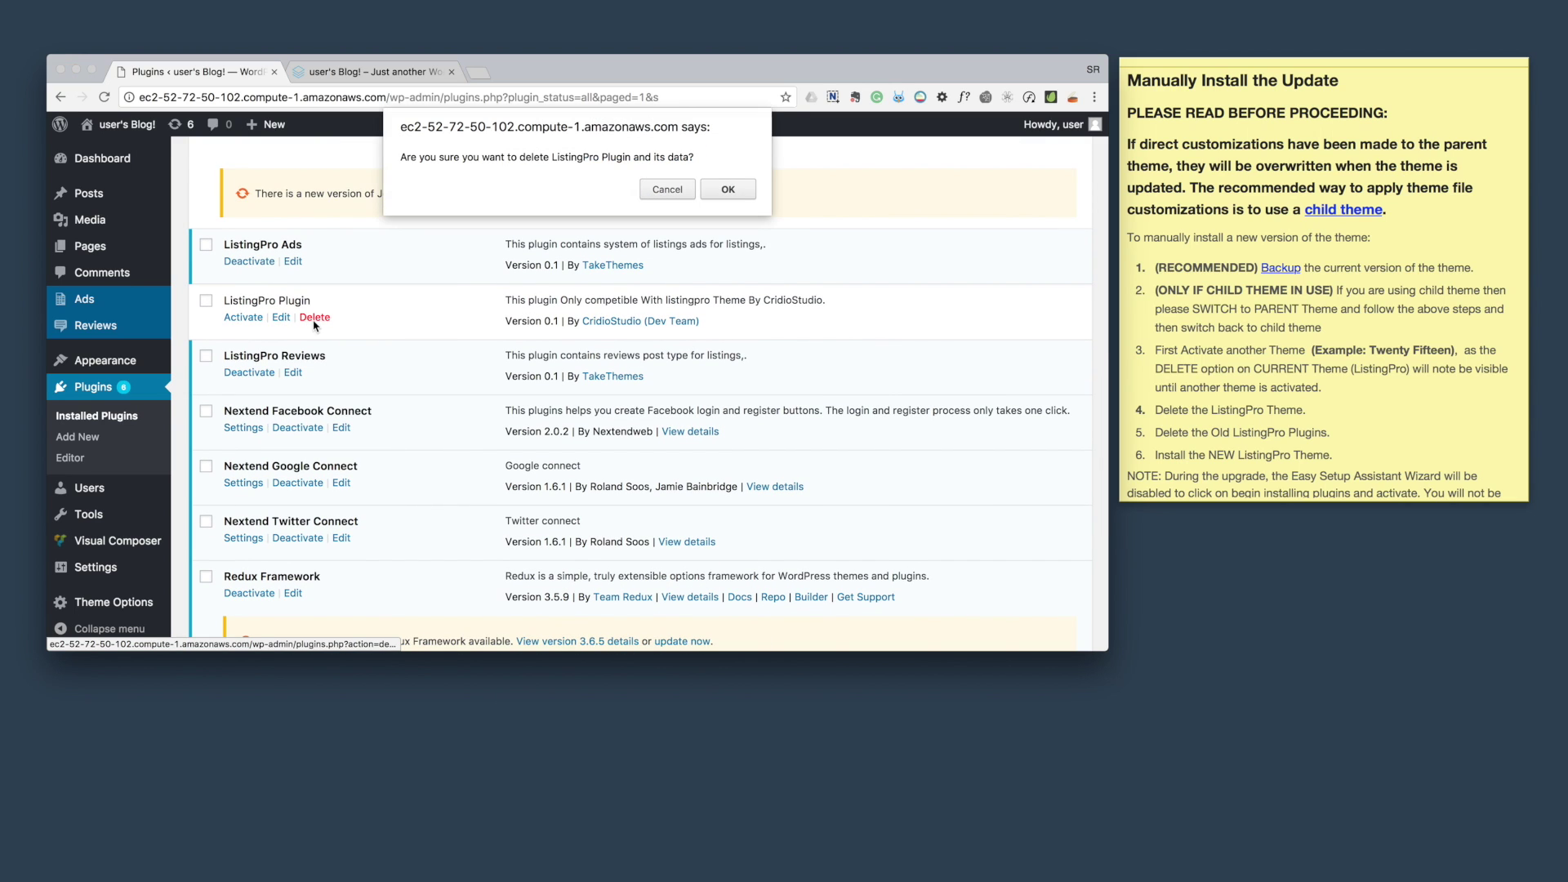
click(728, 195)
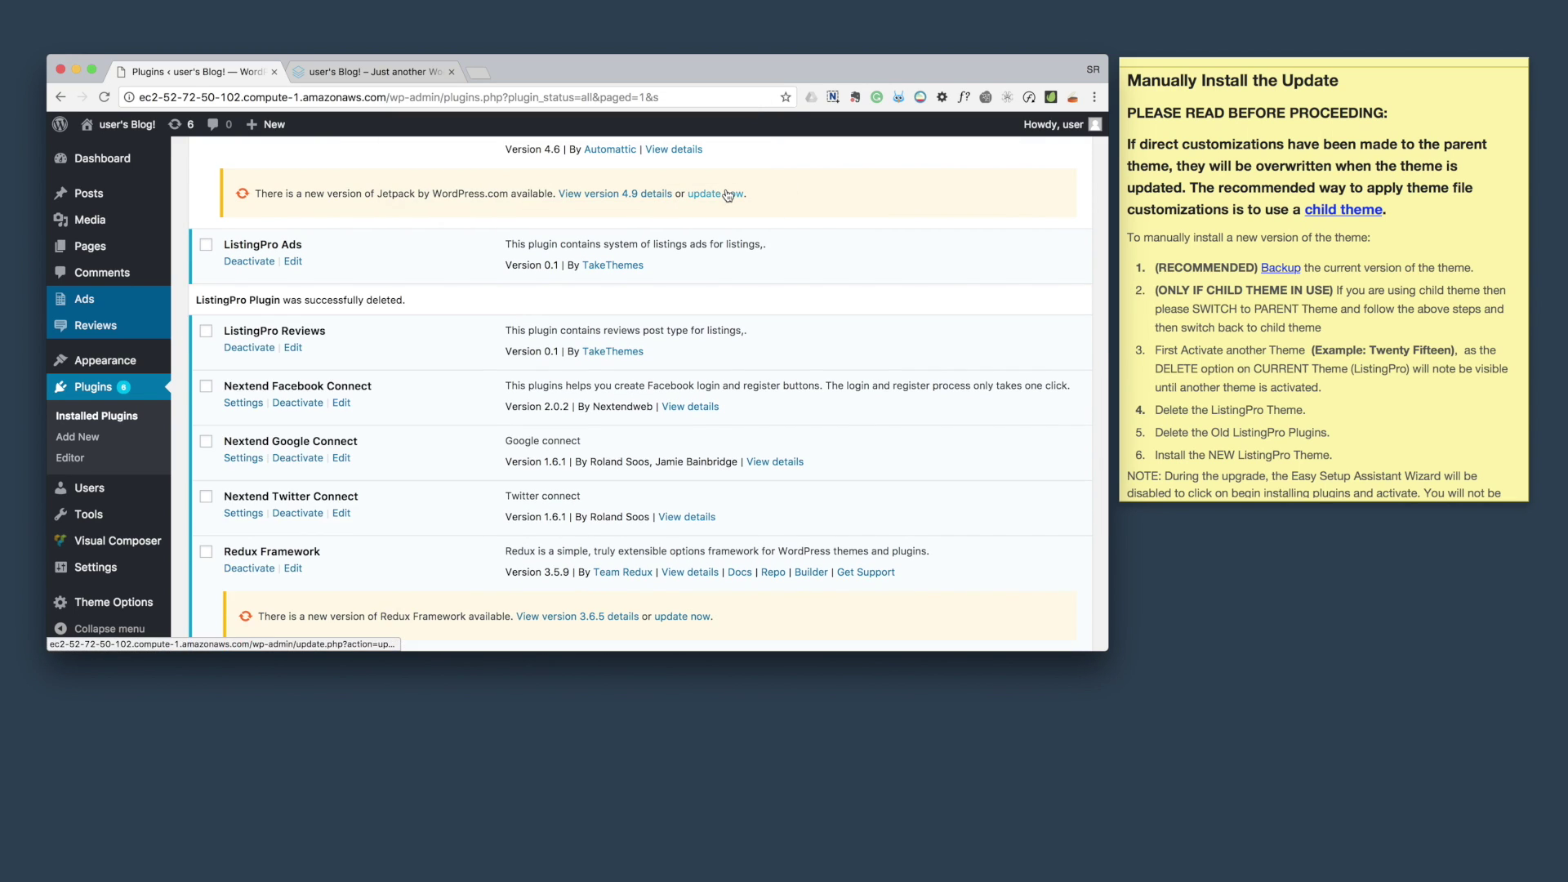
click(249, 261)
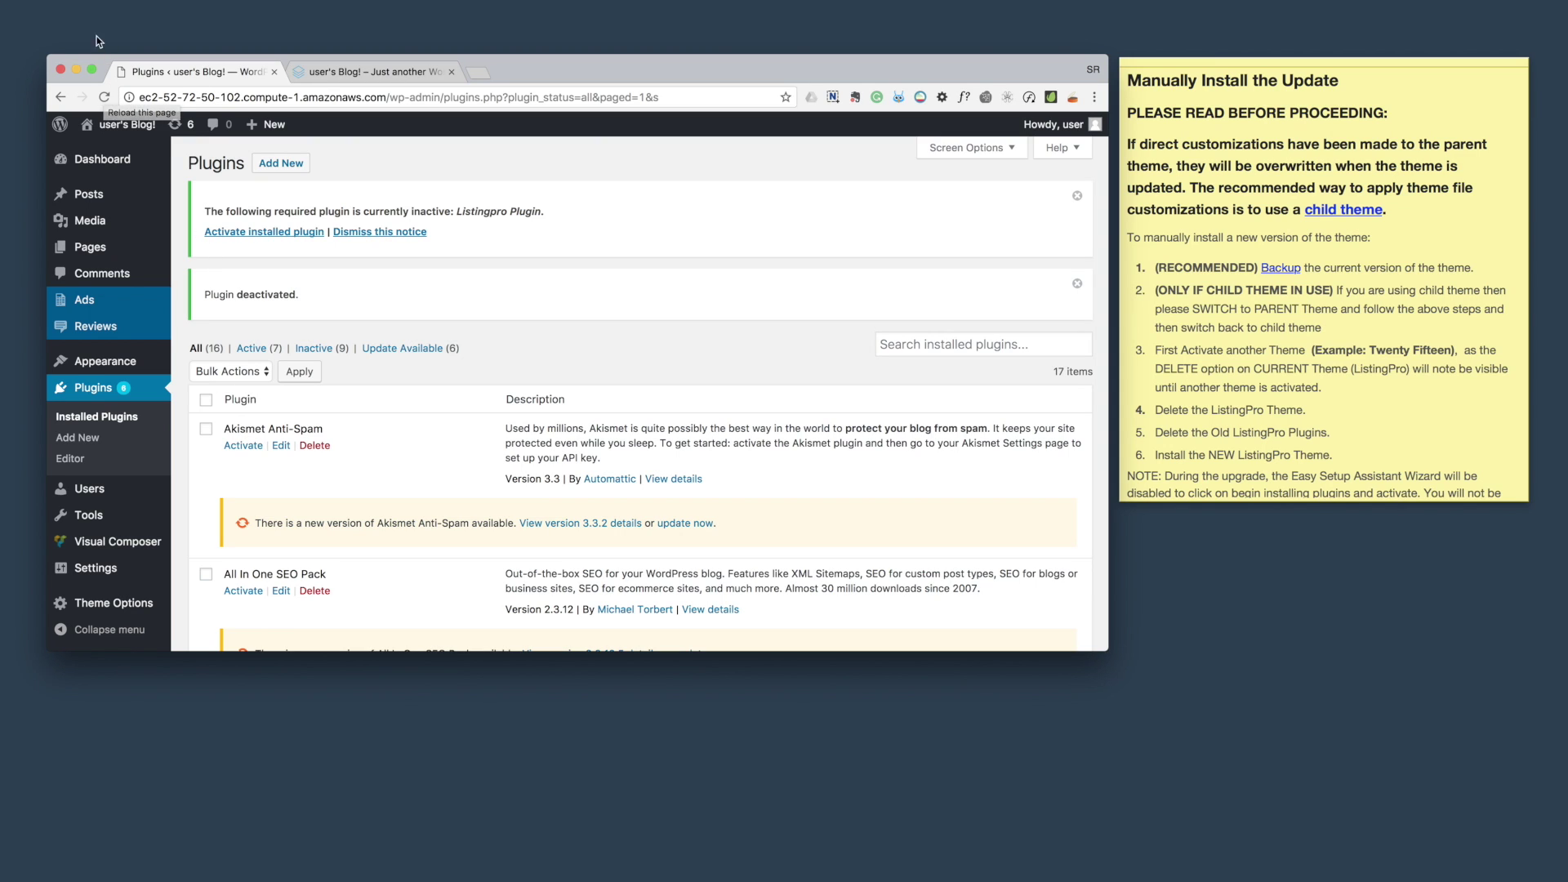
click(105, 96)
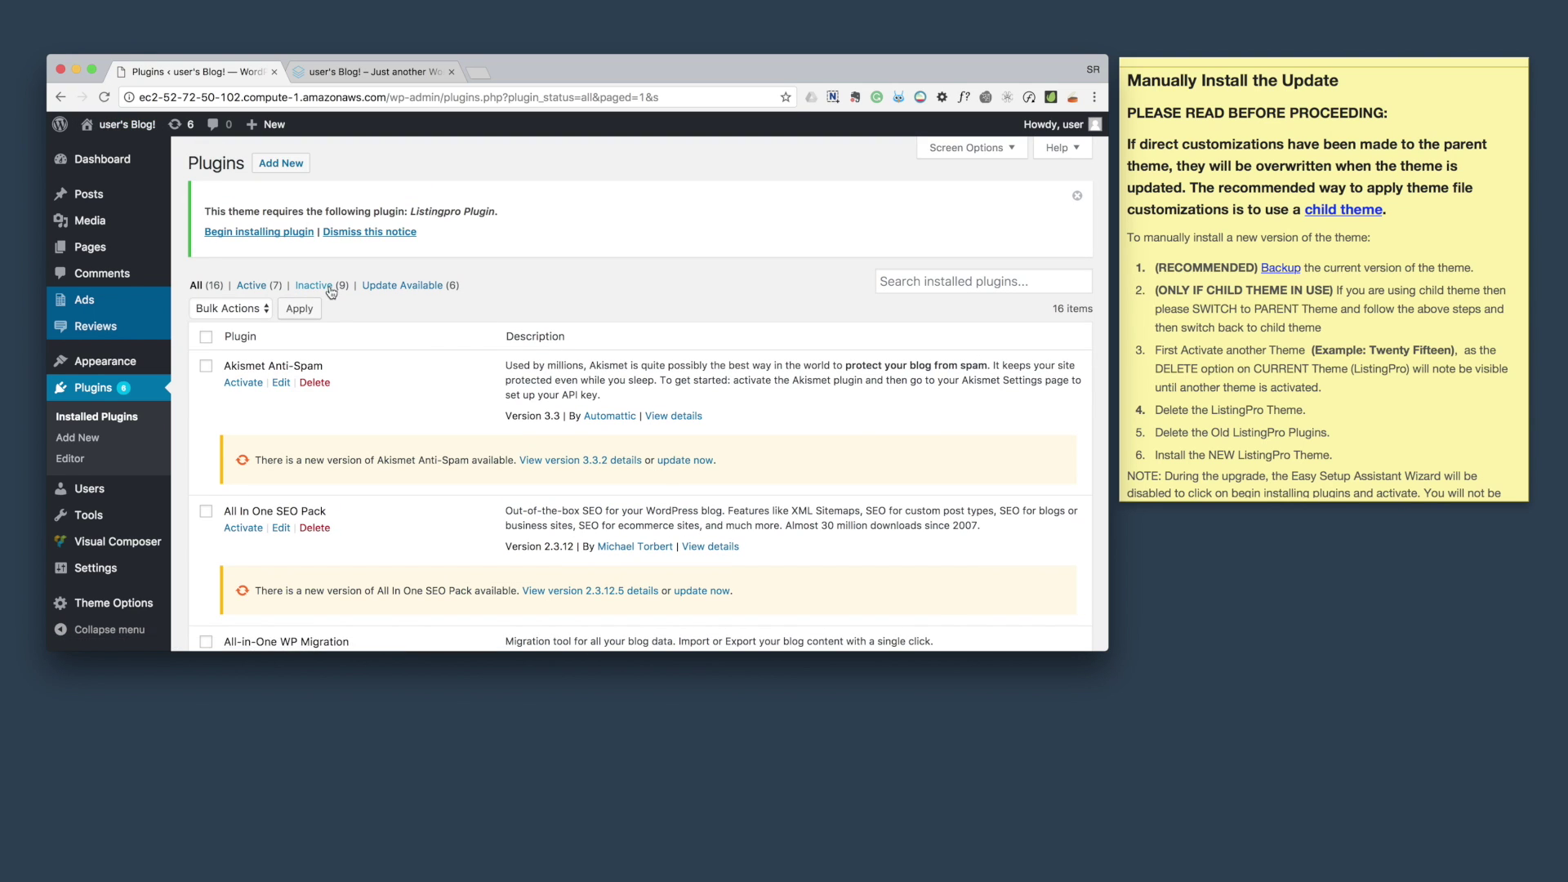
drag(191, 204, 472, 242)
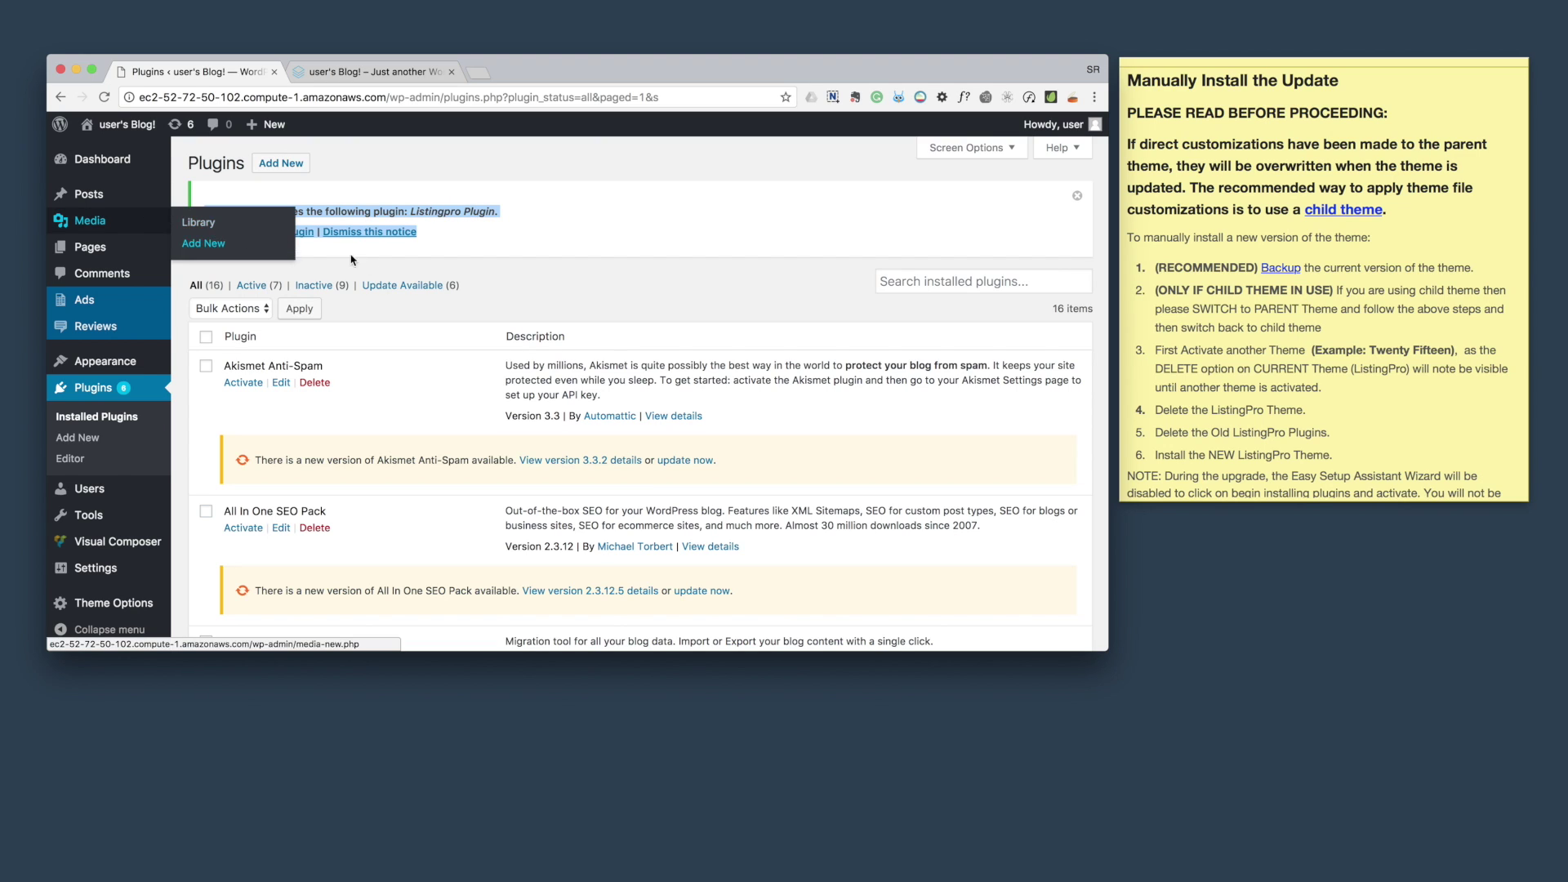
click(215, 242)
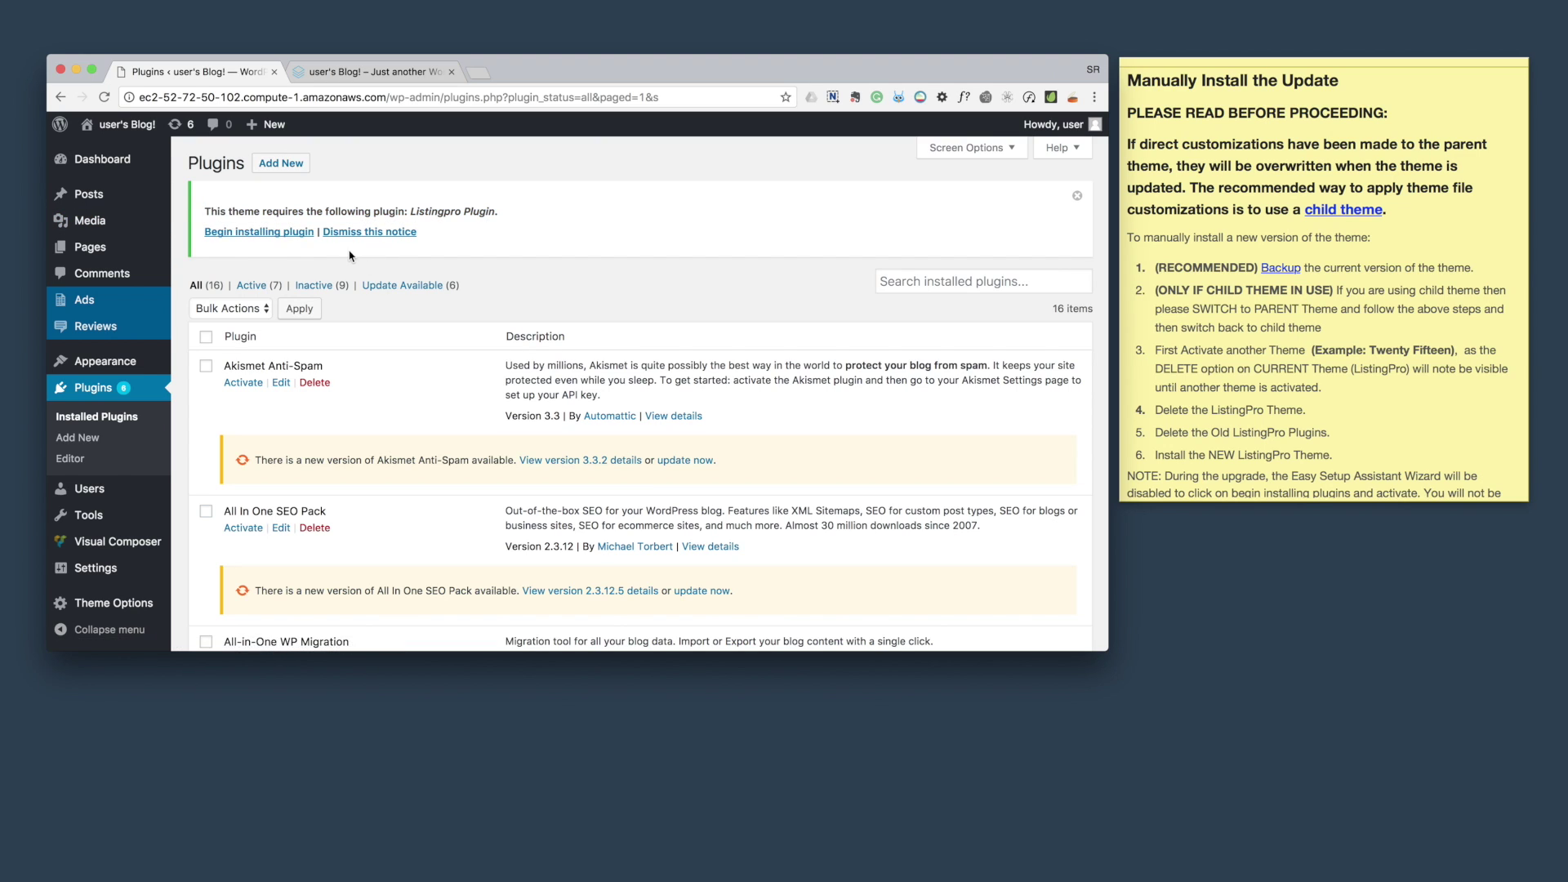
Step: Install and activate the required Listingpro Plugin 1.0.5, then return to the Dashboard
click(253, 240)
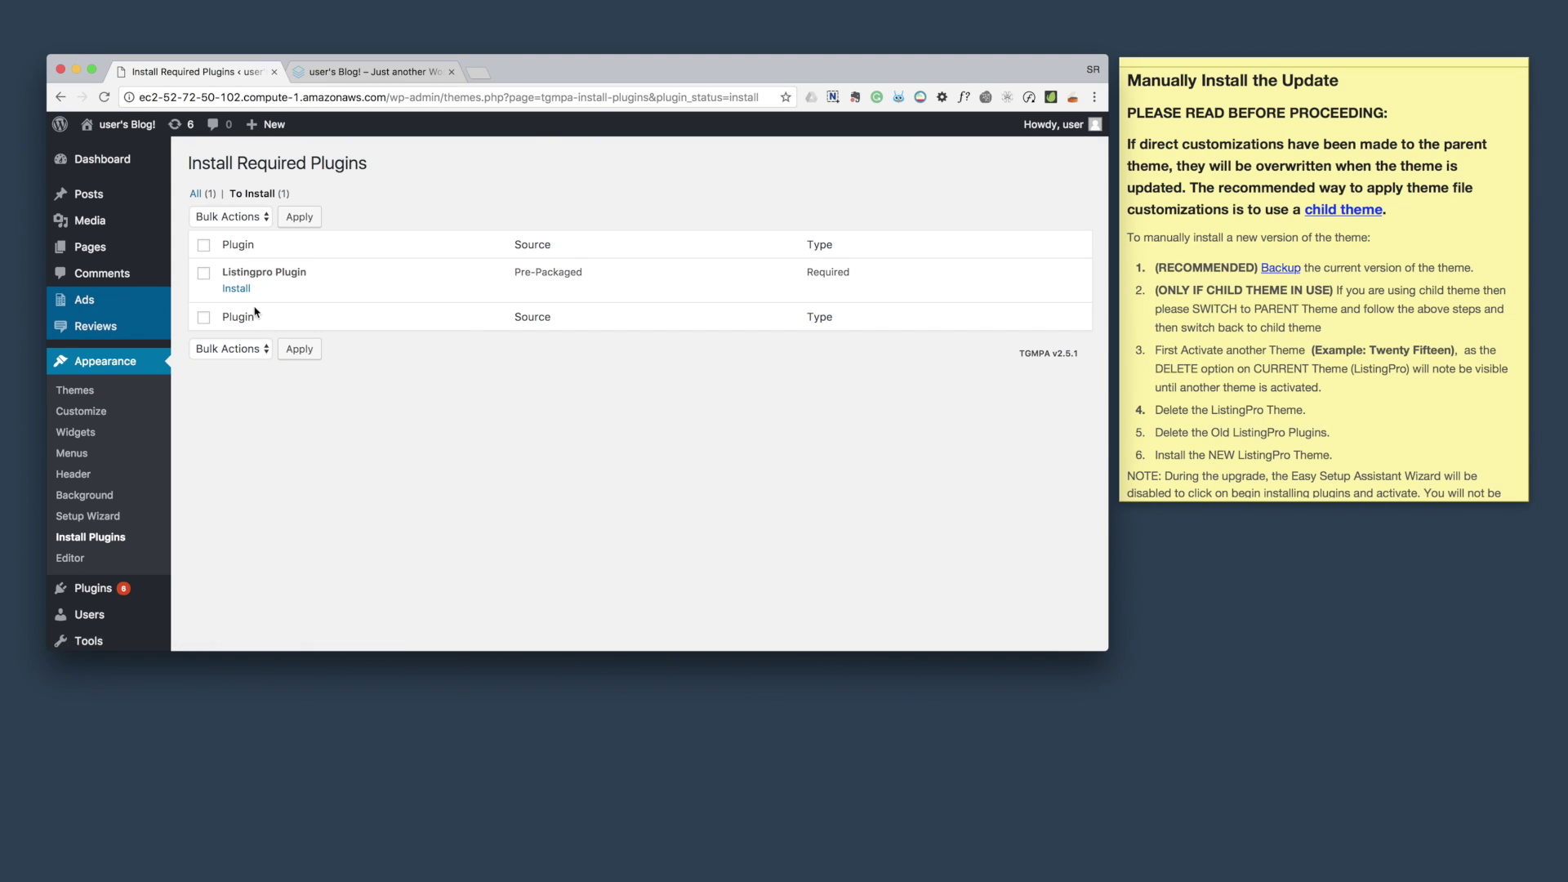
click(237, 290)
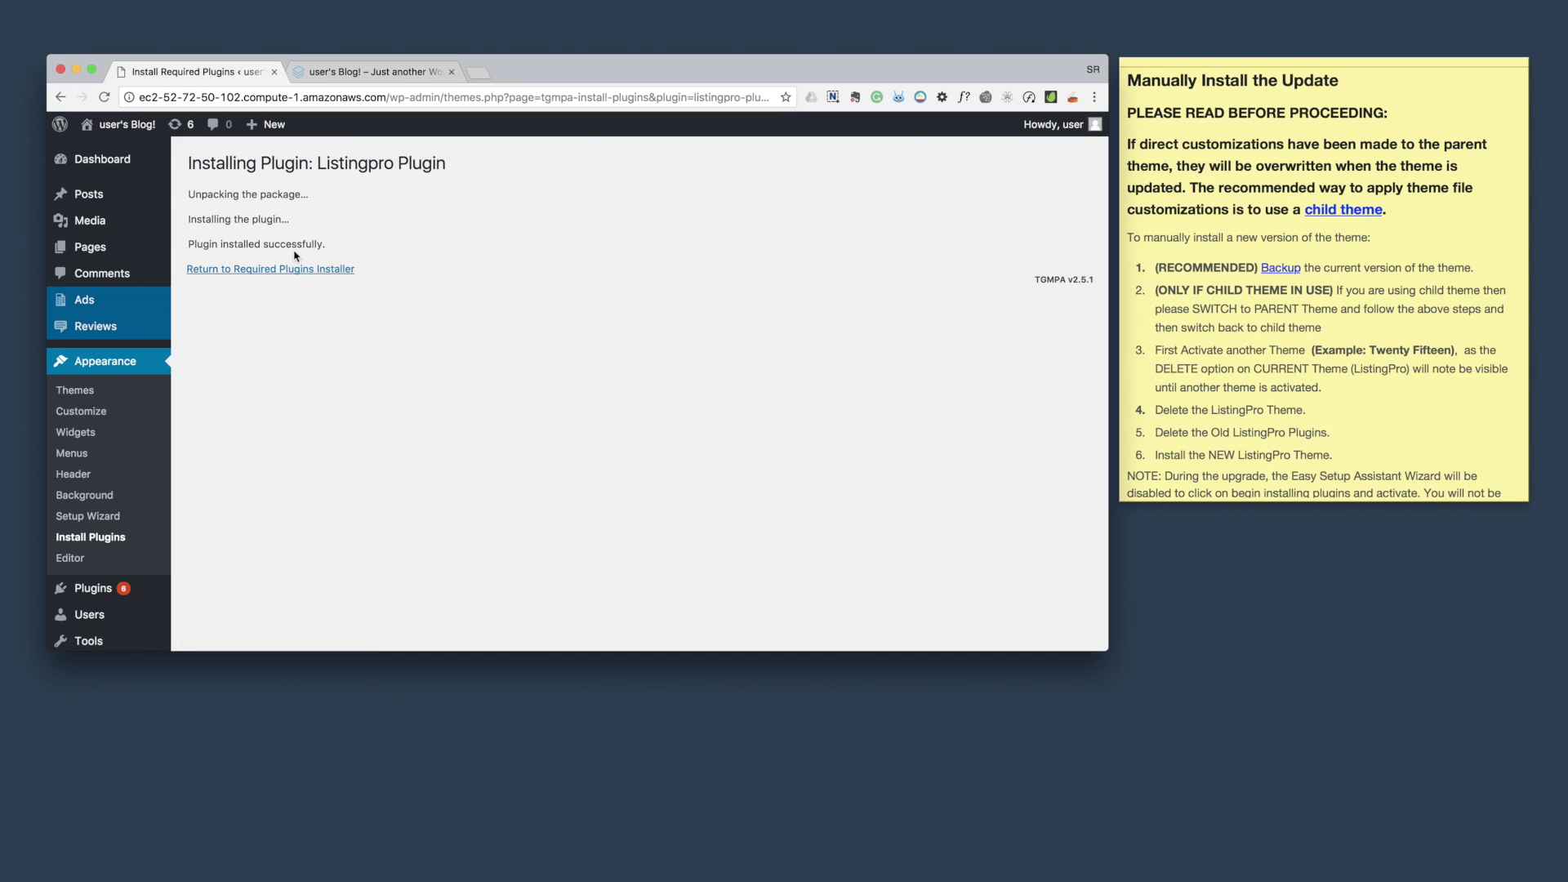
click(294, 270)
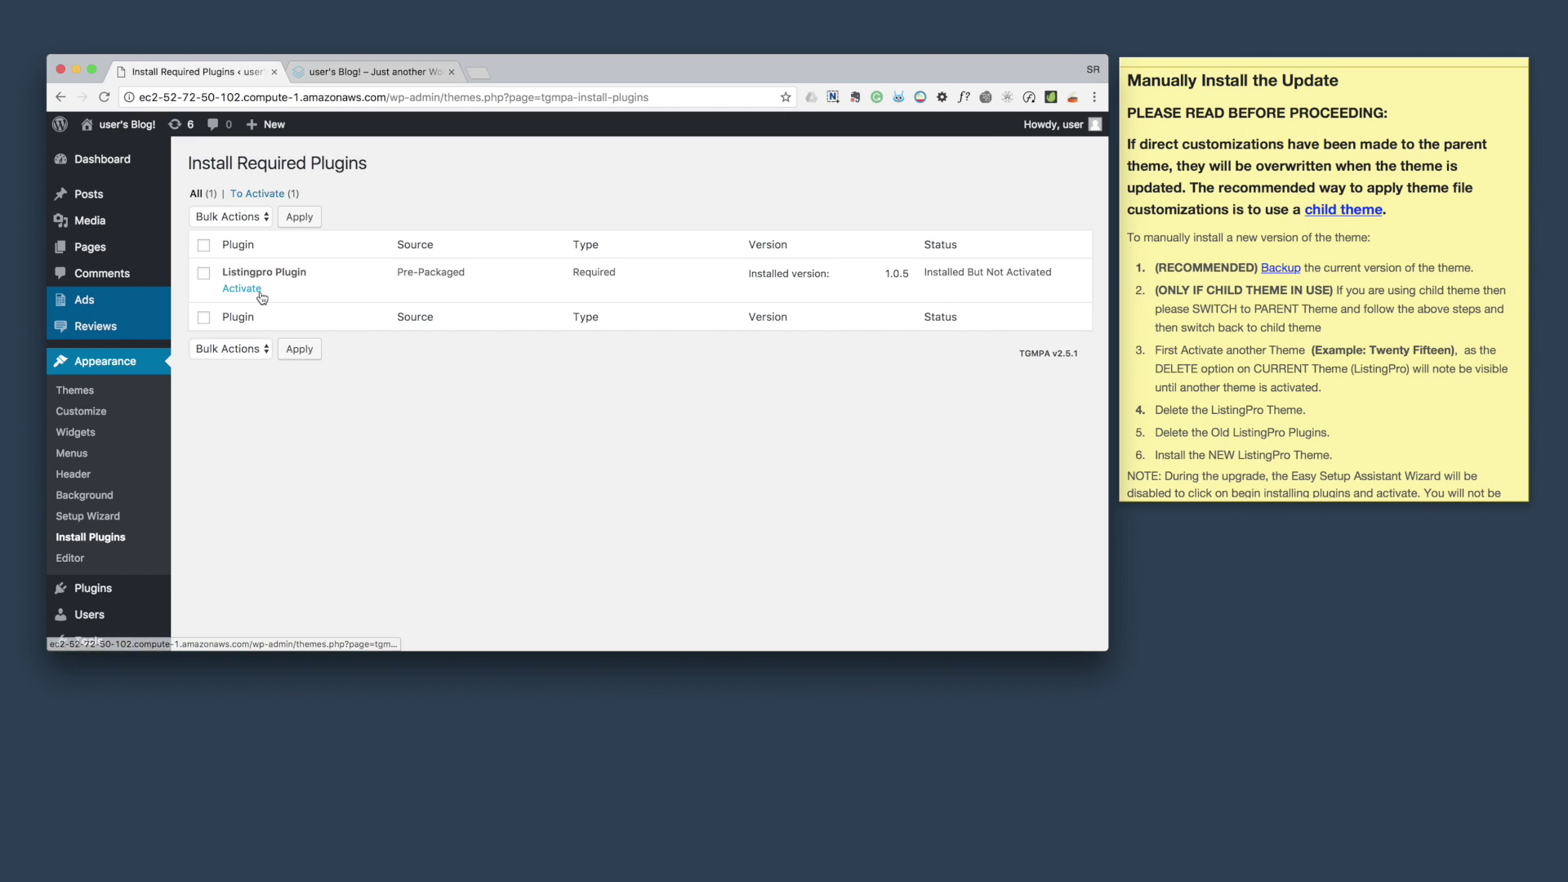
click(242, 288)
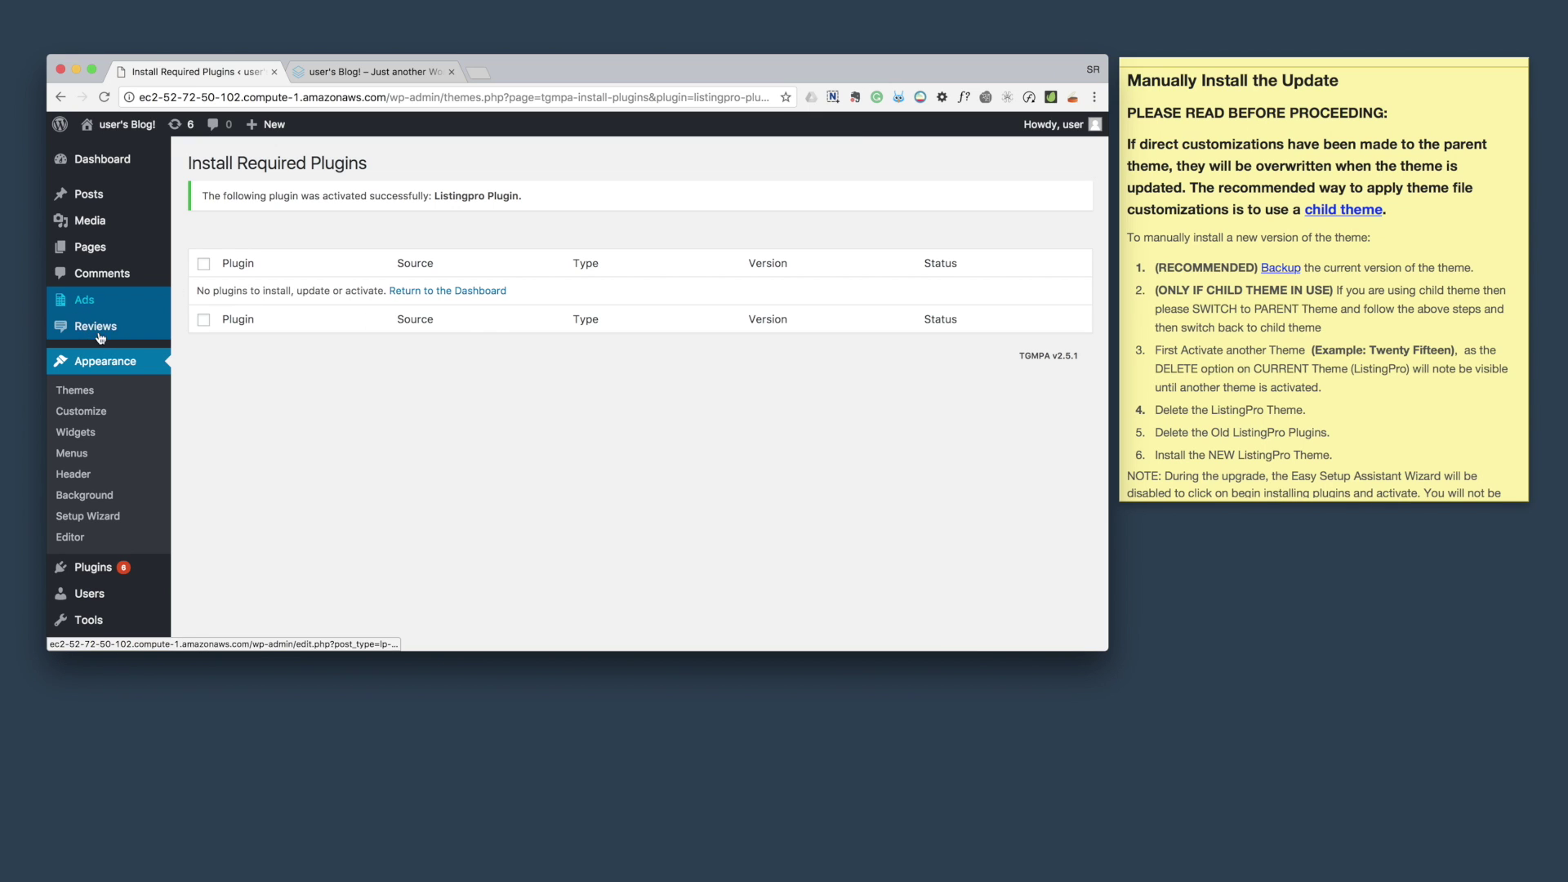
click(450, 292)
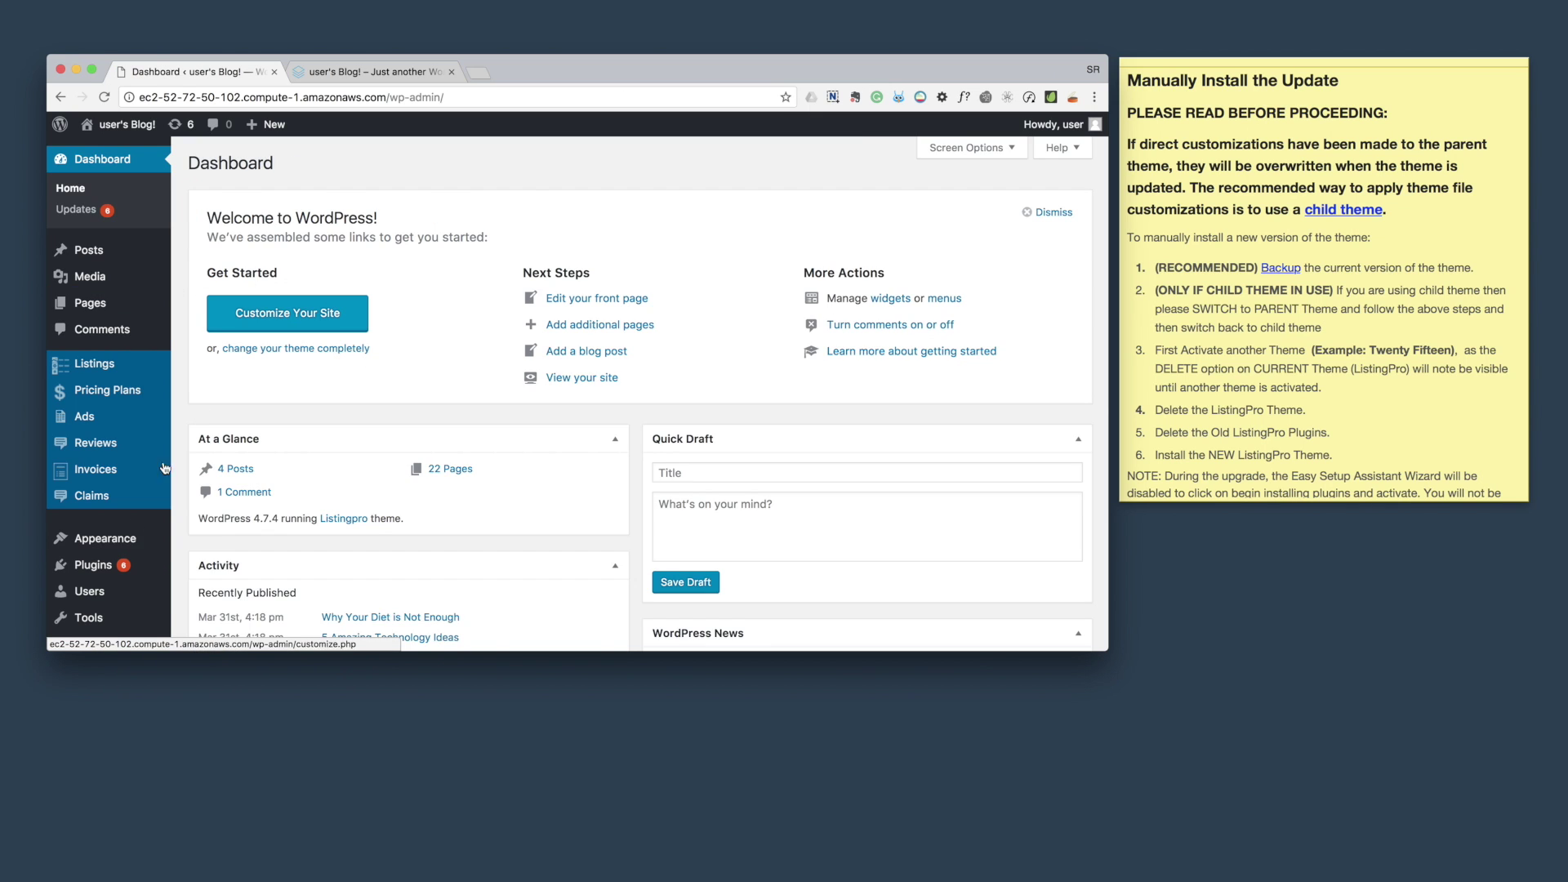
scroll(106, 458, down, 3)
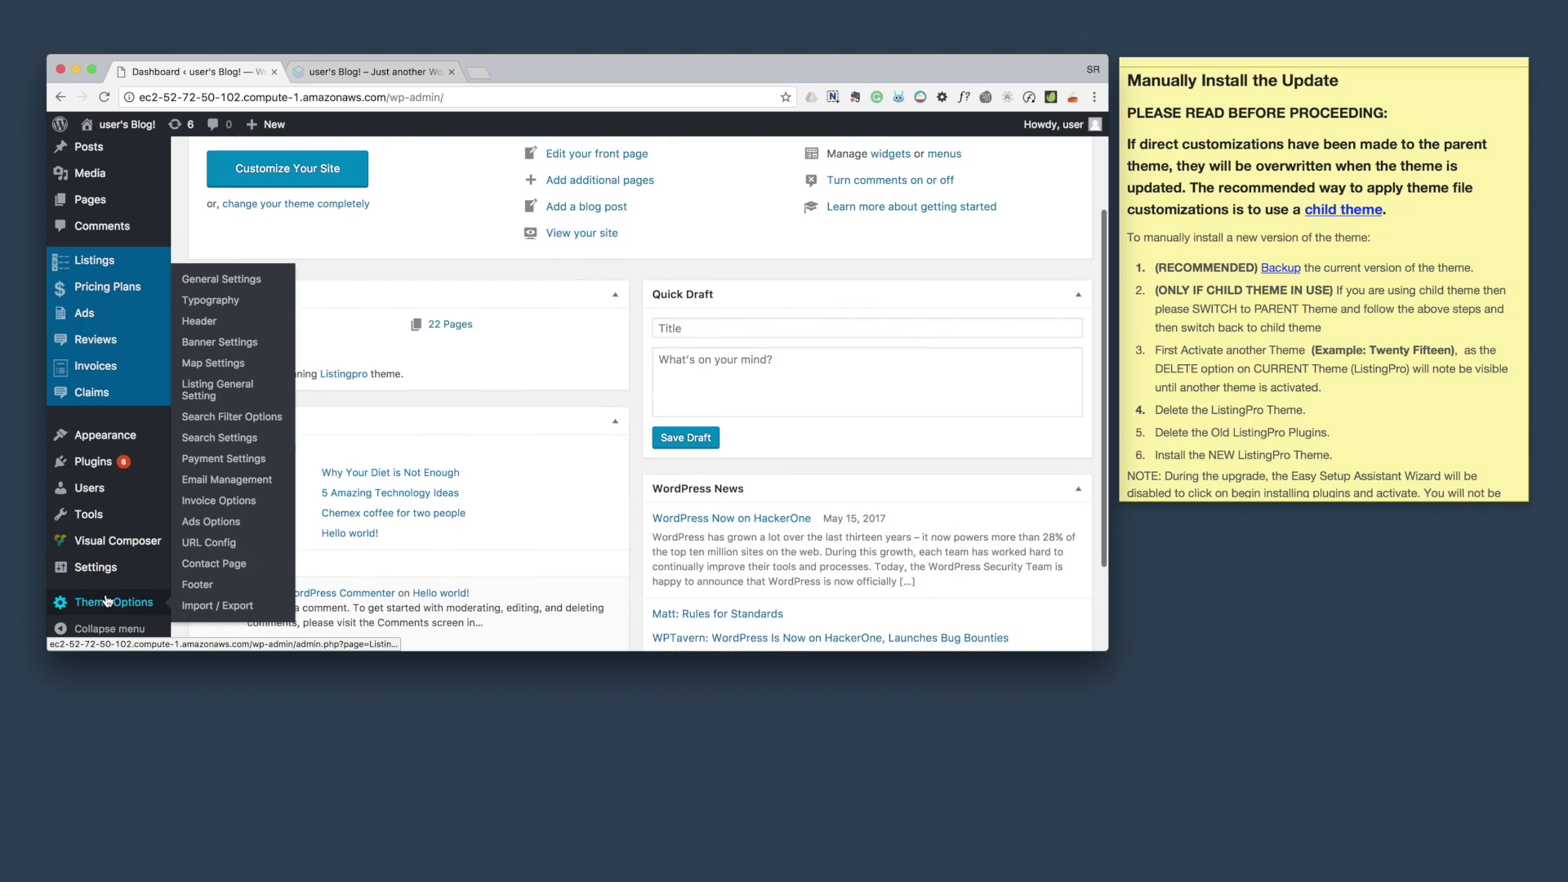
Step: Confirm Listingpro shows version 1.0.5 in Theme Details, then reactivate Listingpro Child
scroll(127, 392, down, 1)
click(200, 437)
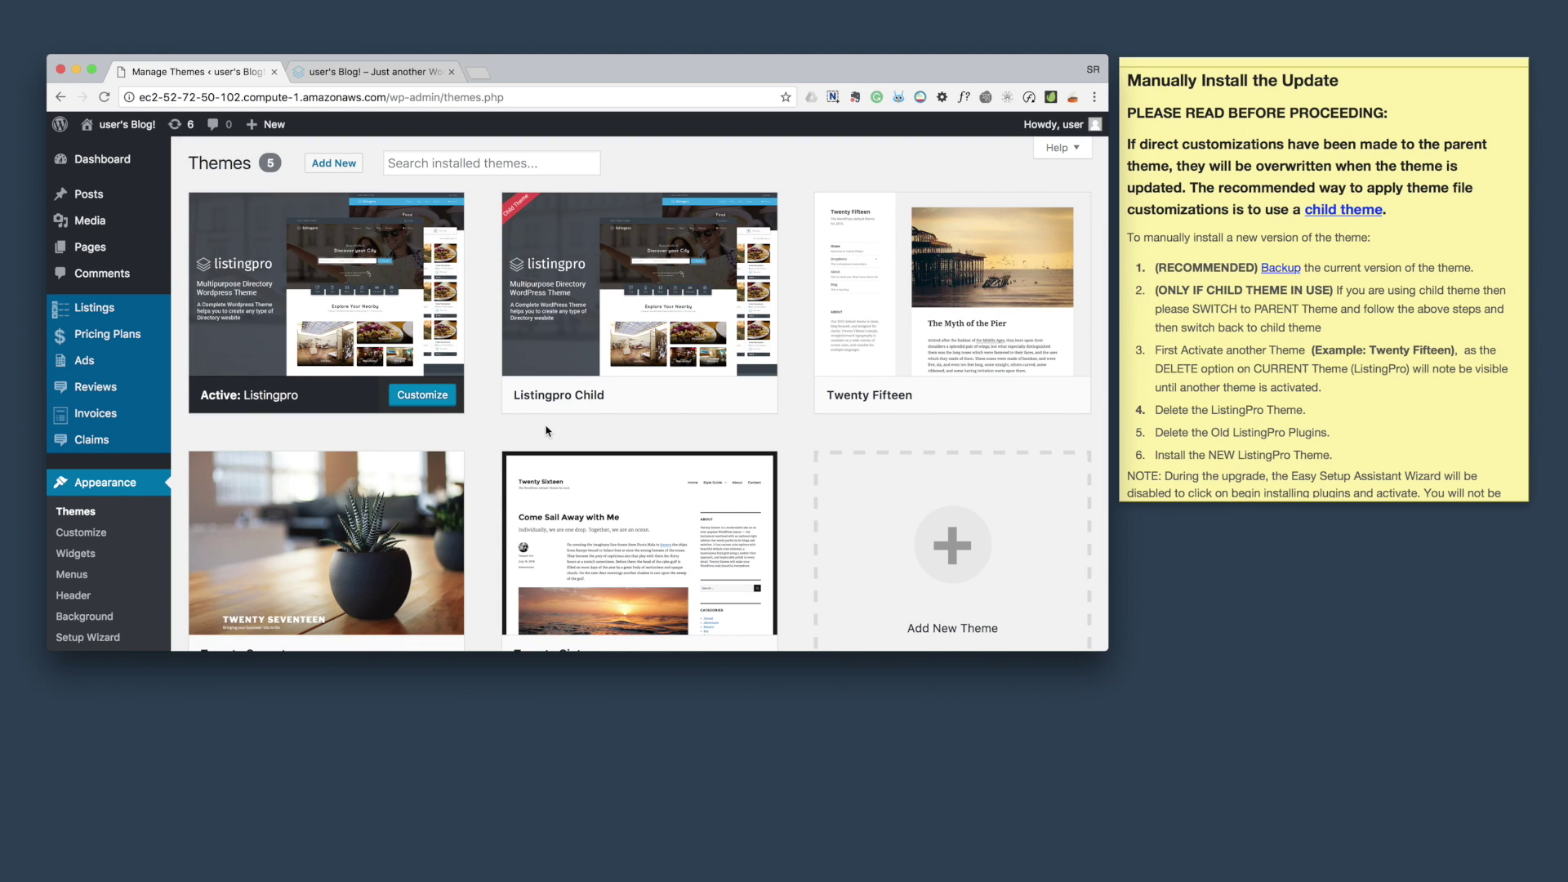
click(347, 294)
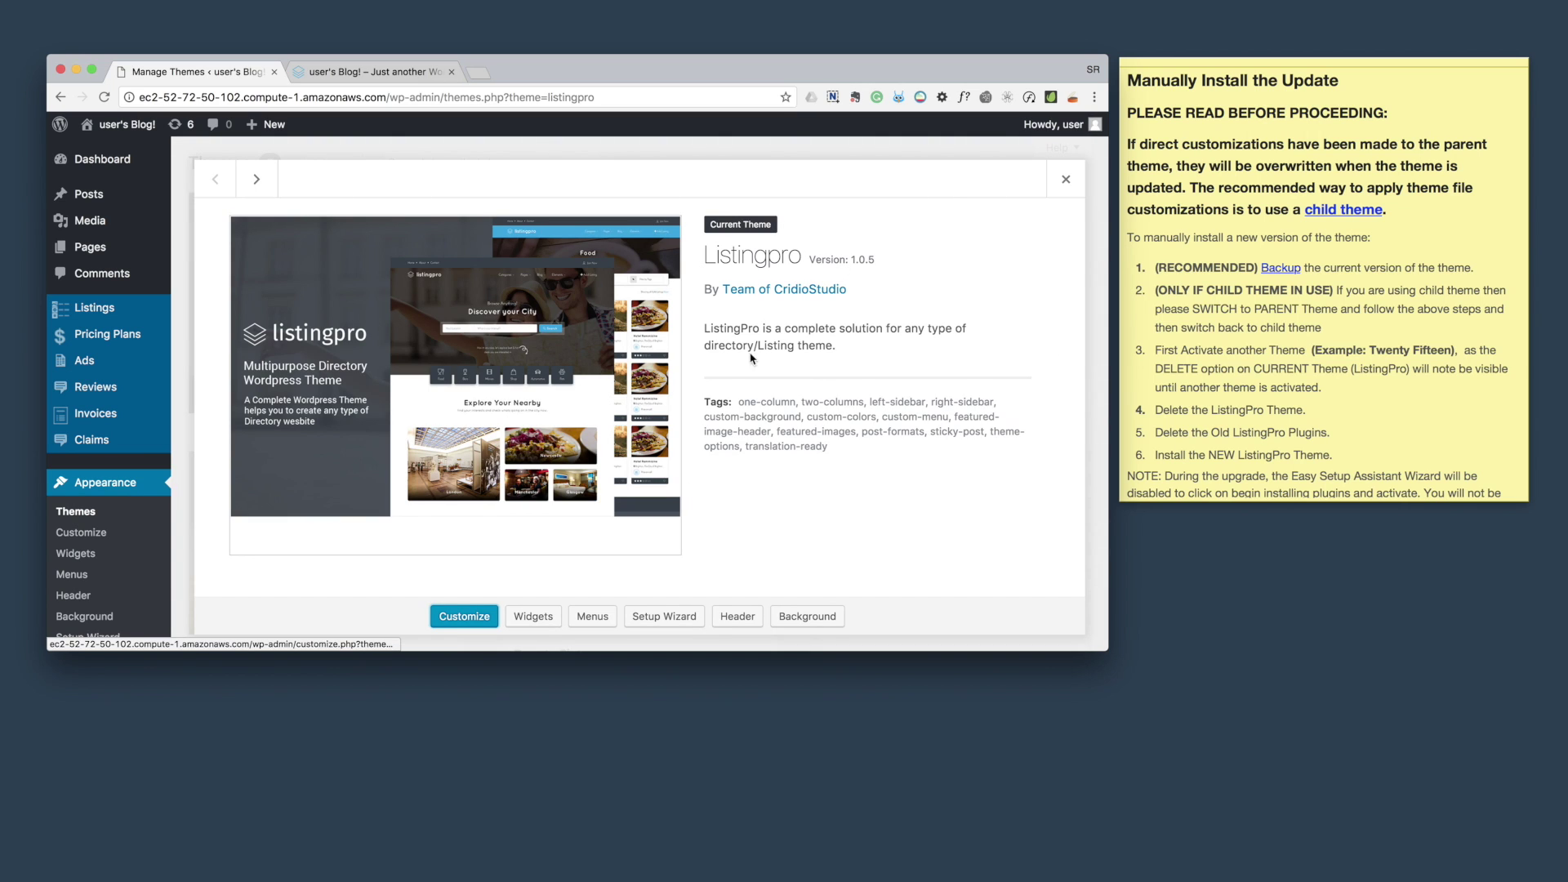
triple_click(870, 262)
click(1065, 180)
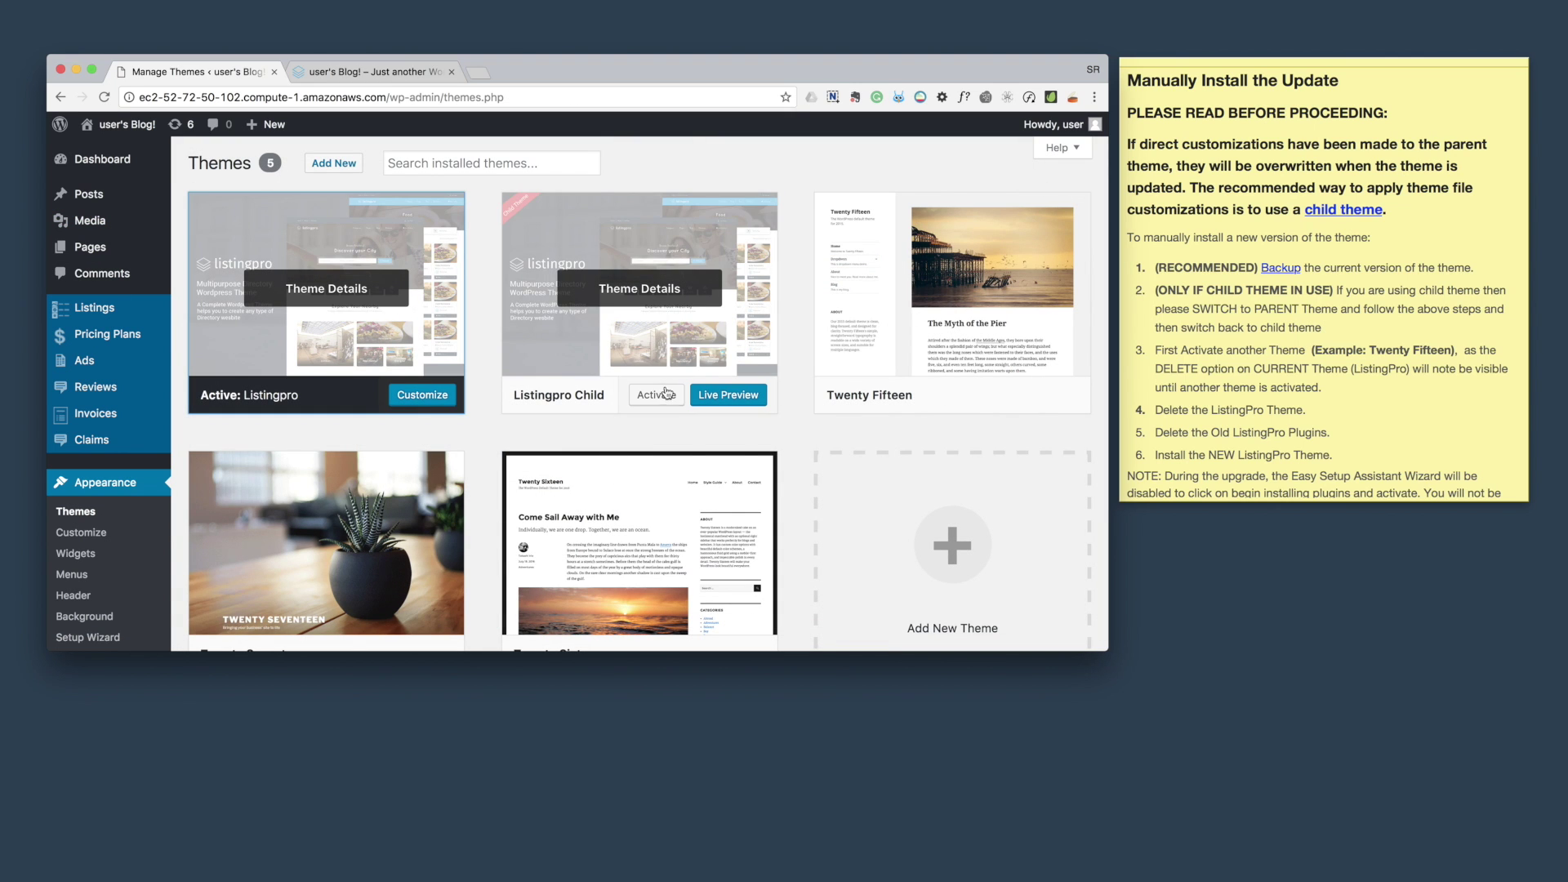
mouse_move(639, 306)
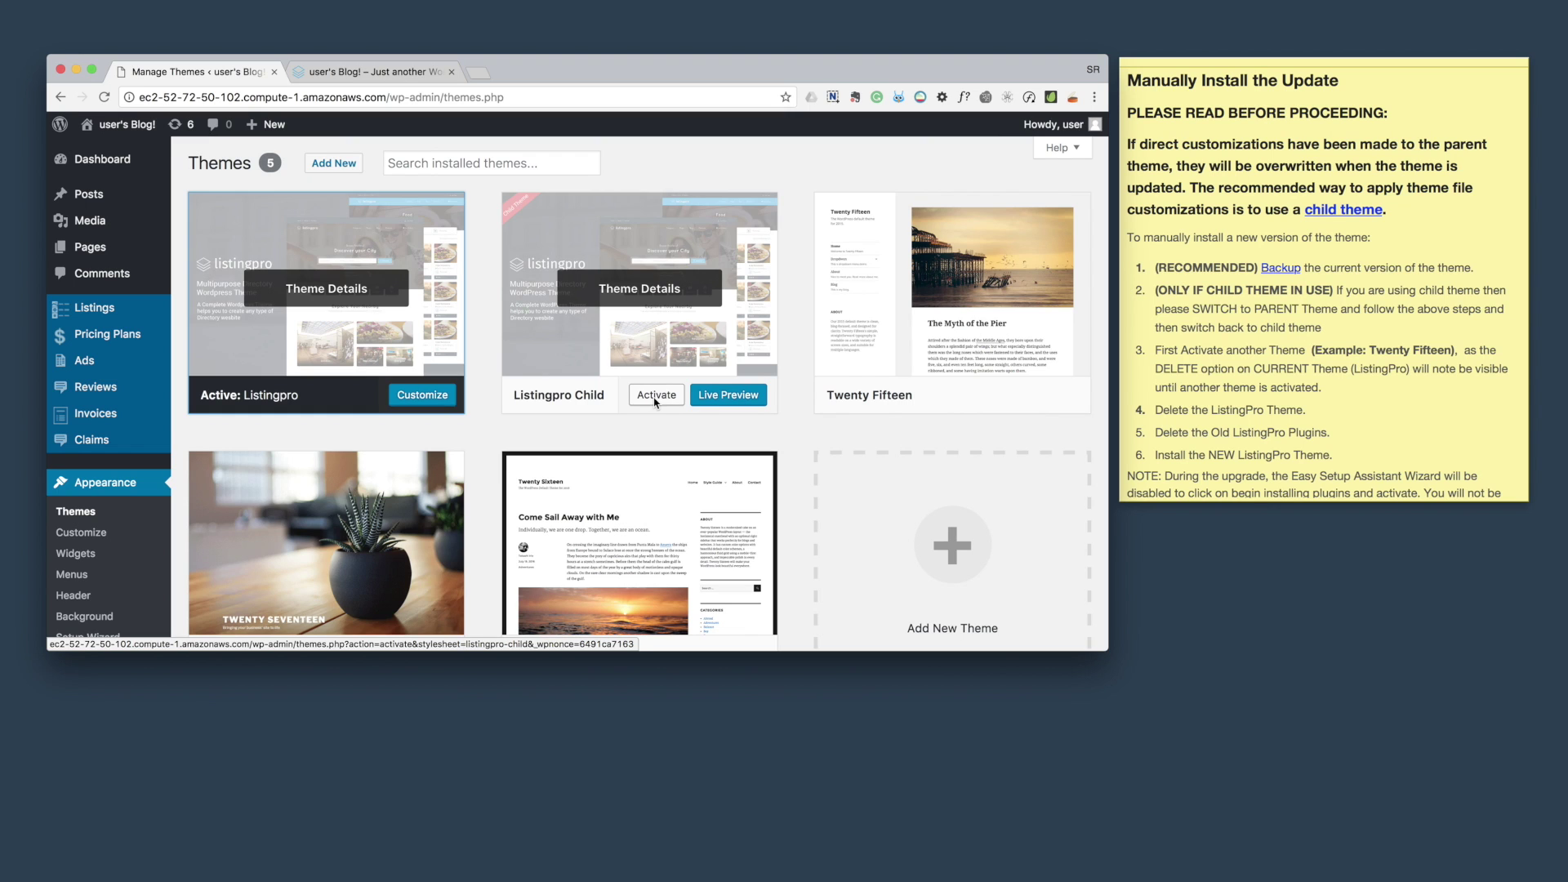
click(655, 397)
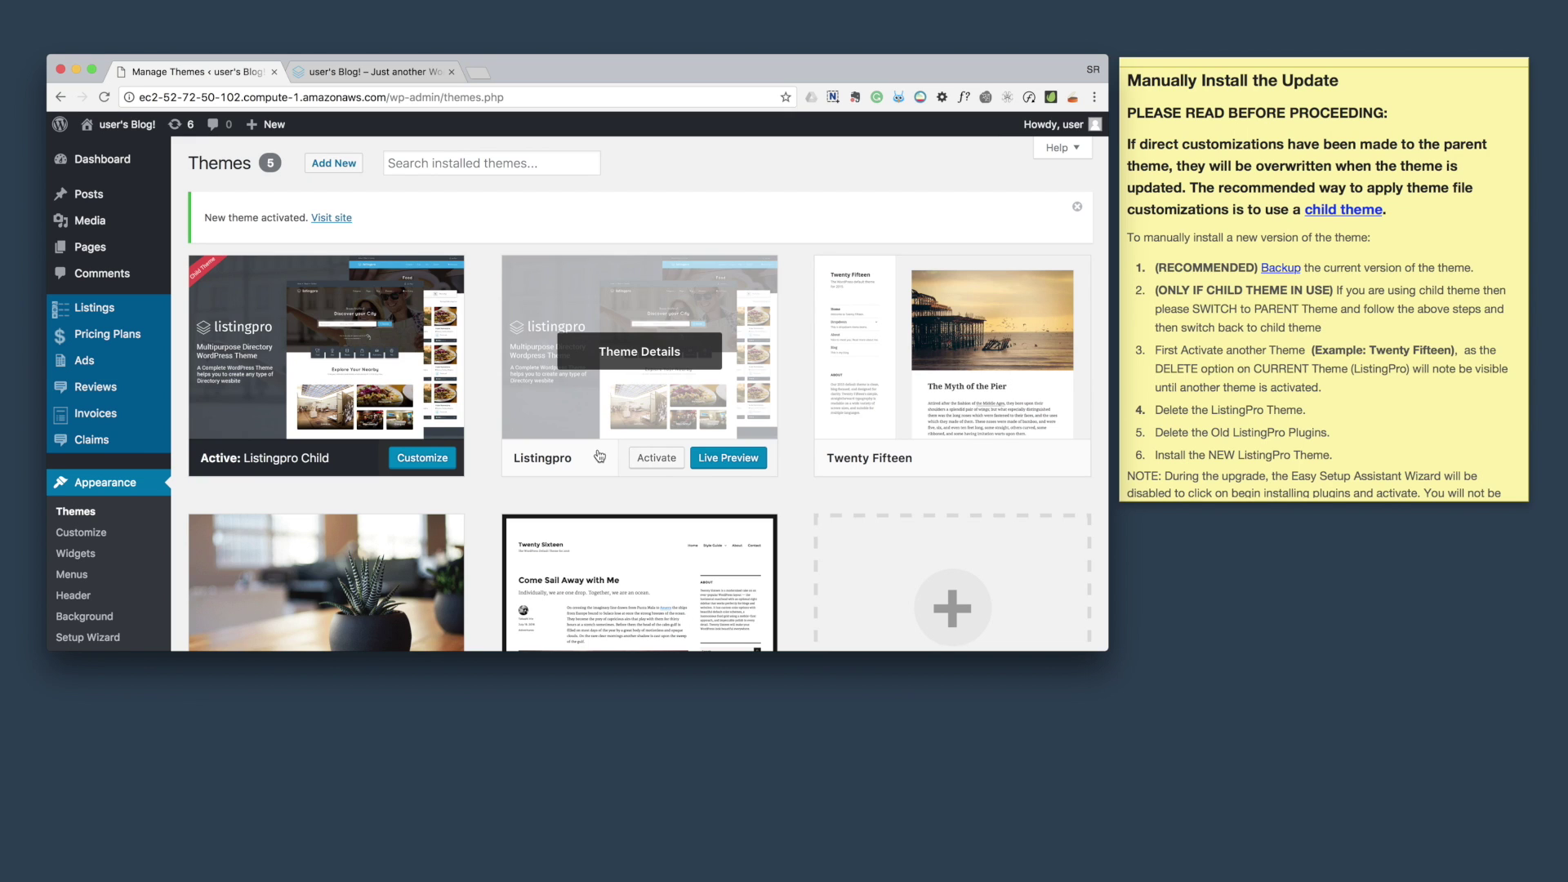
mouse_move(325, 355)
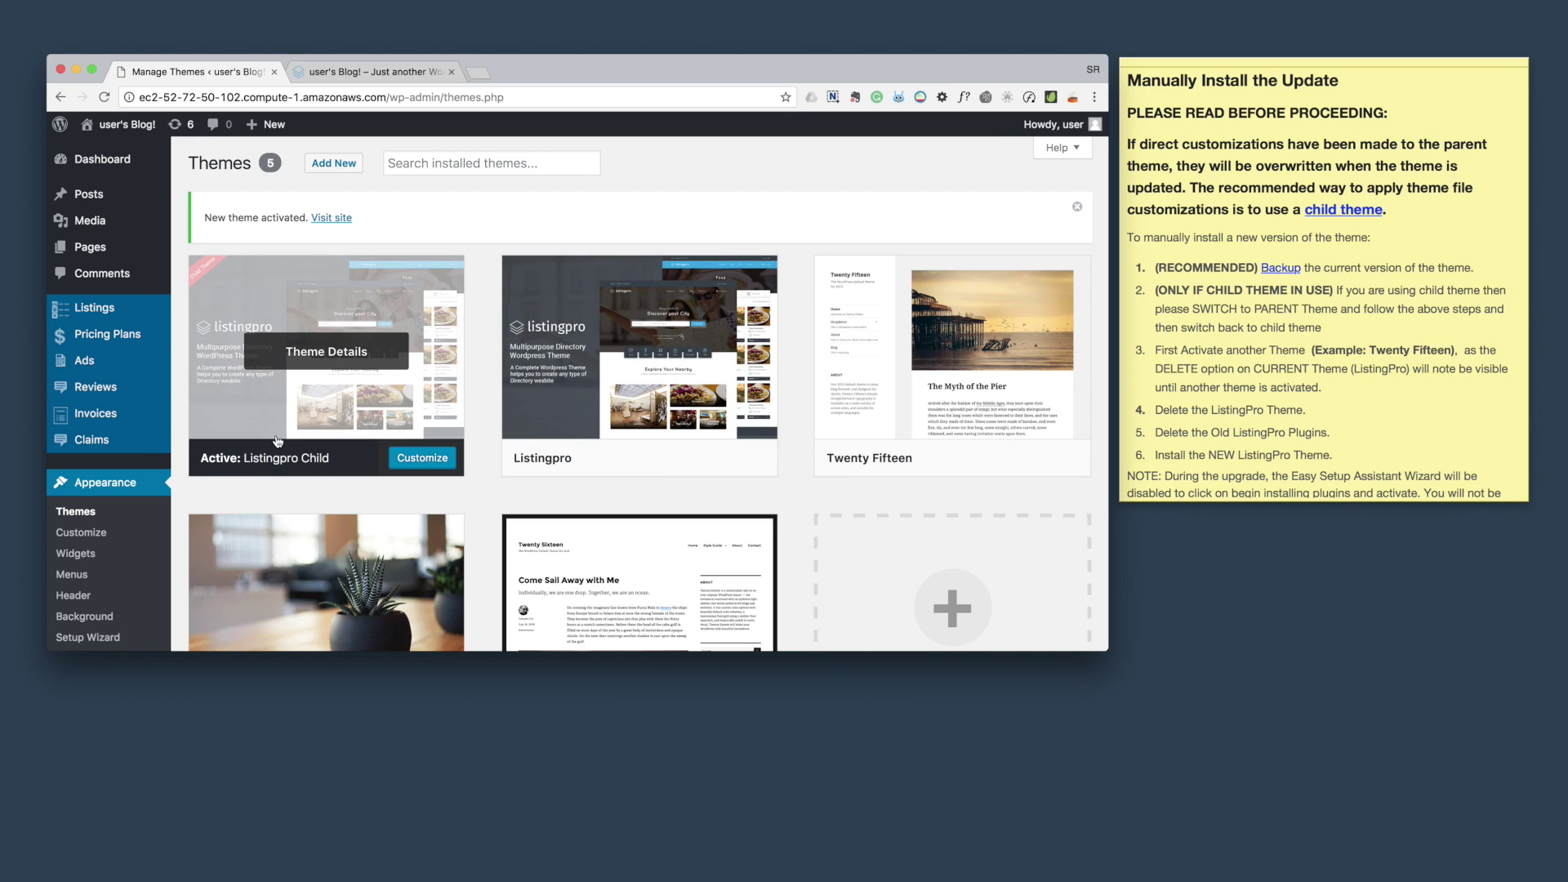
Step: Open the Installed Plugins page listing 17 plugins
scroll(267, 465, down, 3)
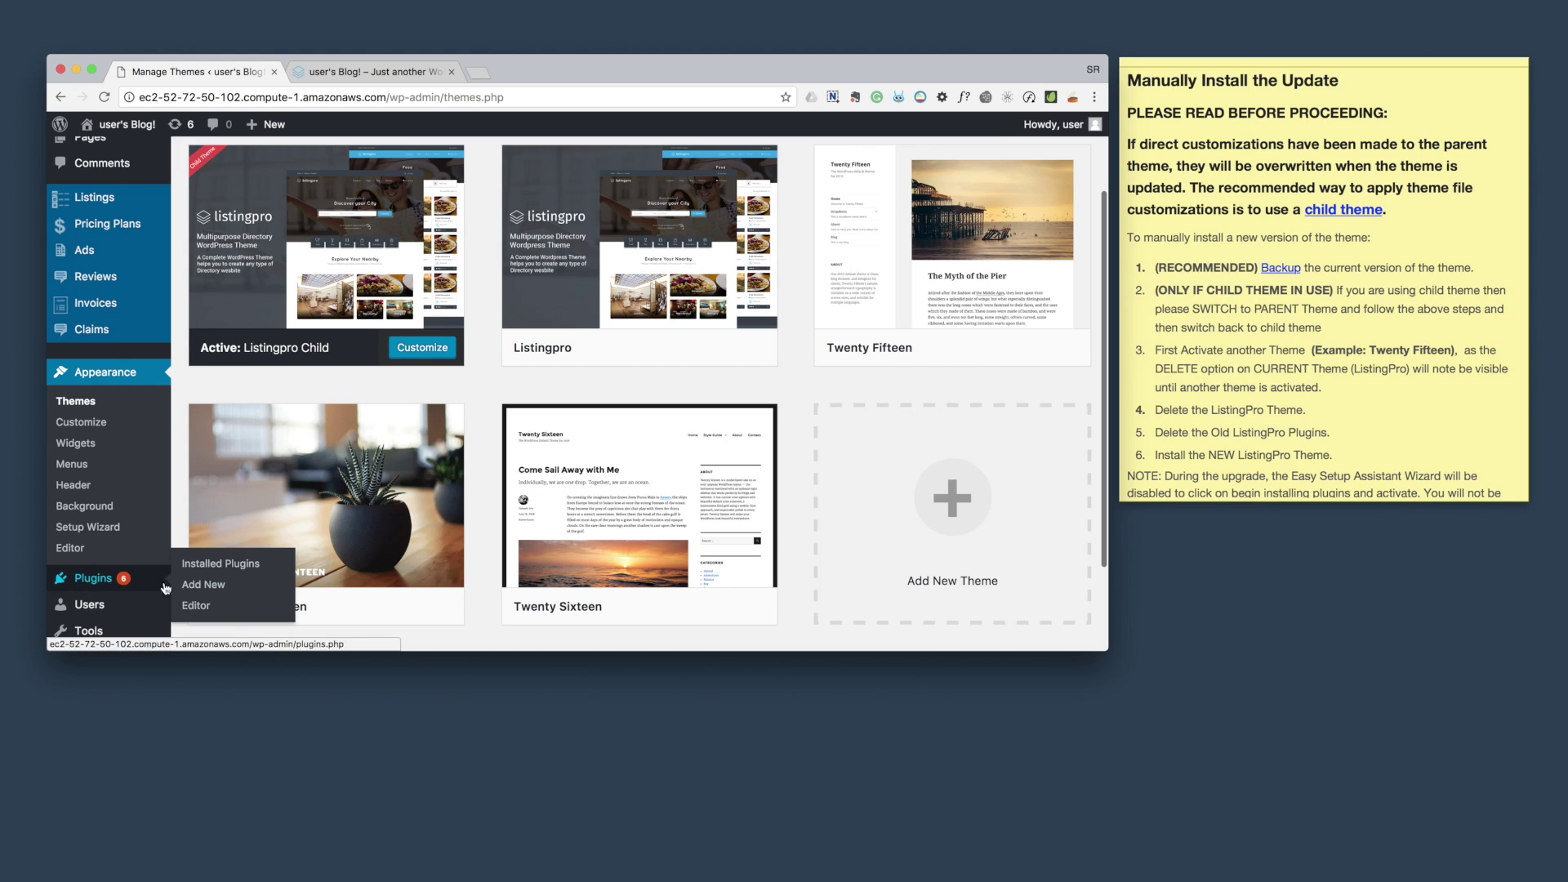
click(202, 566)
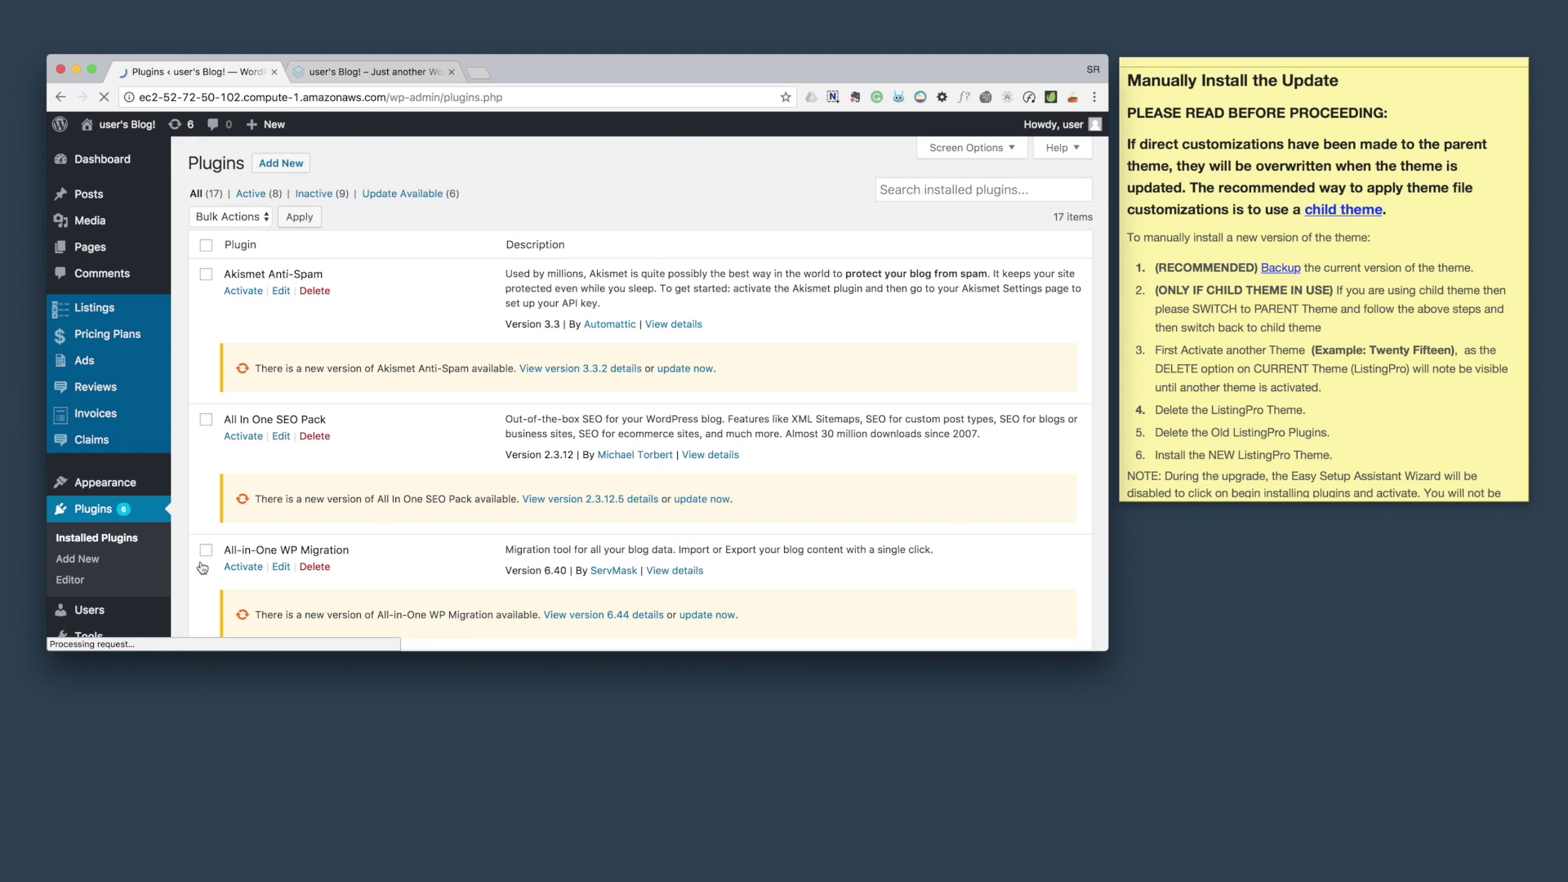
Step: Check the ListingPro Plugin entry in the installed plugins list
scroll(202, 567, down, 8)
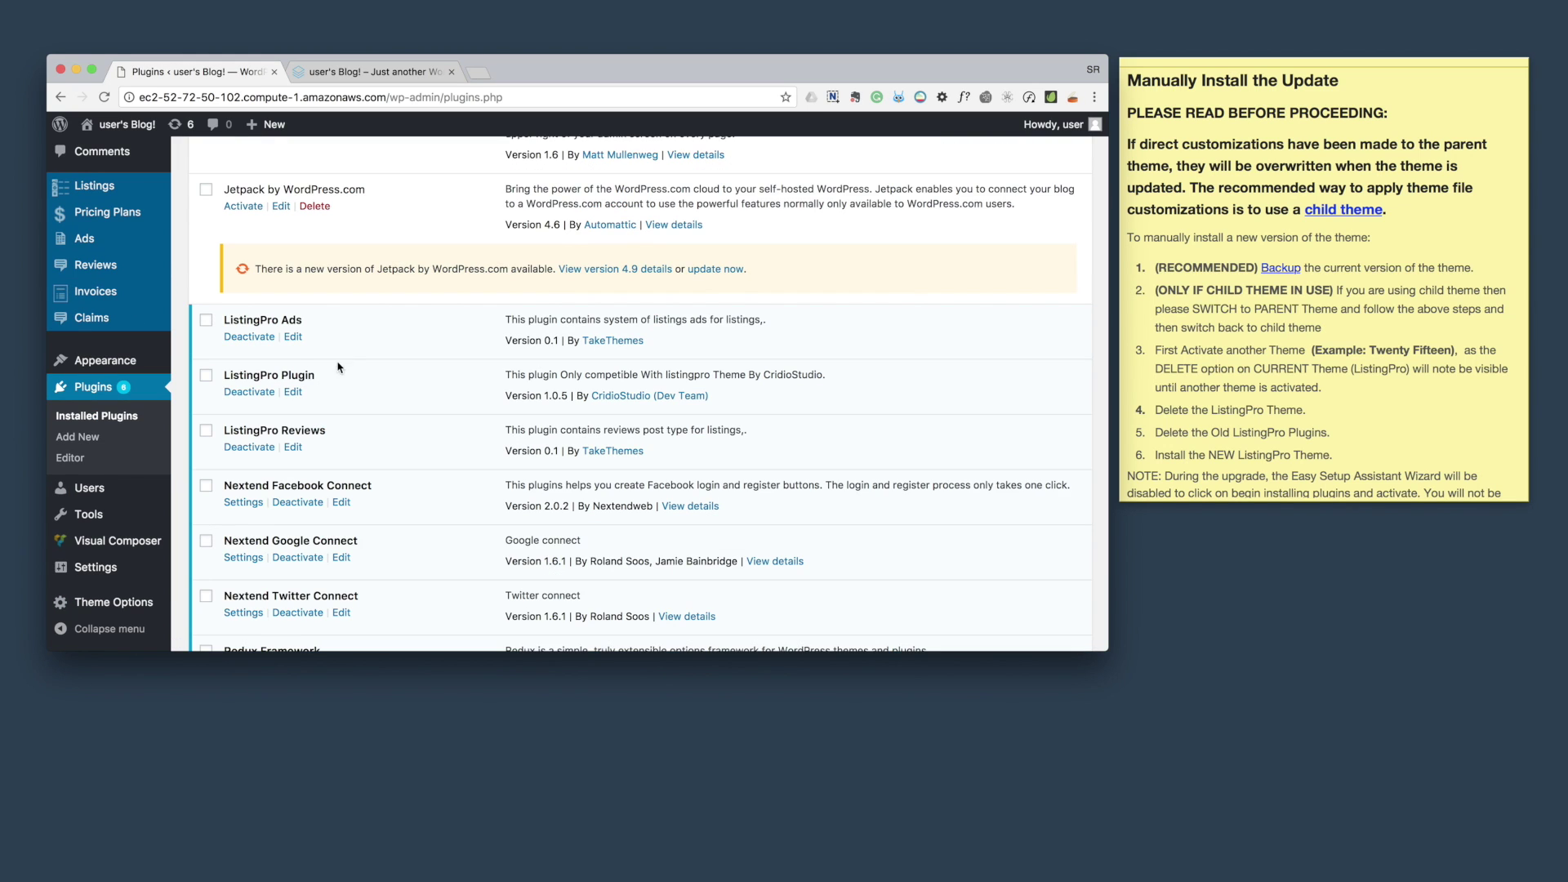
triple_click(259, 375)
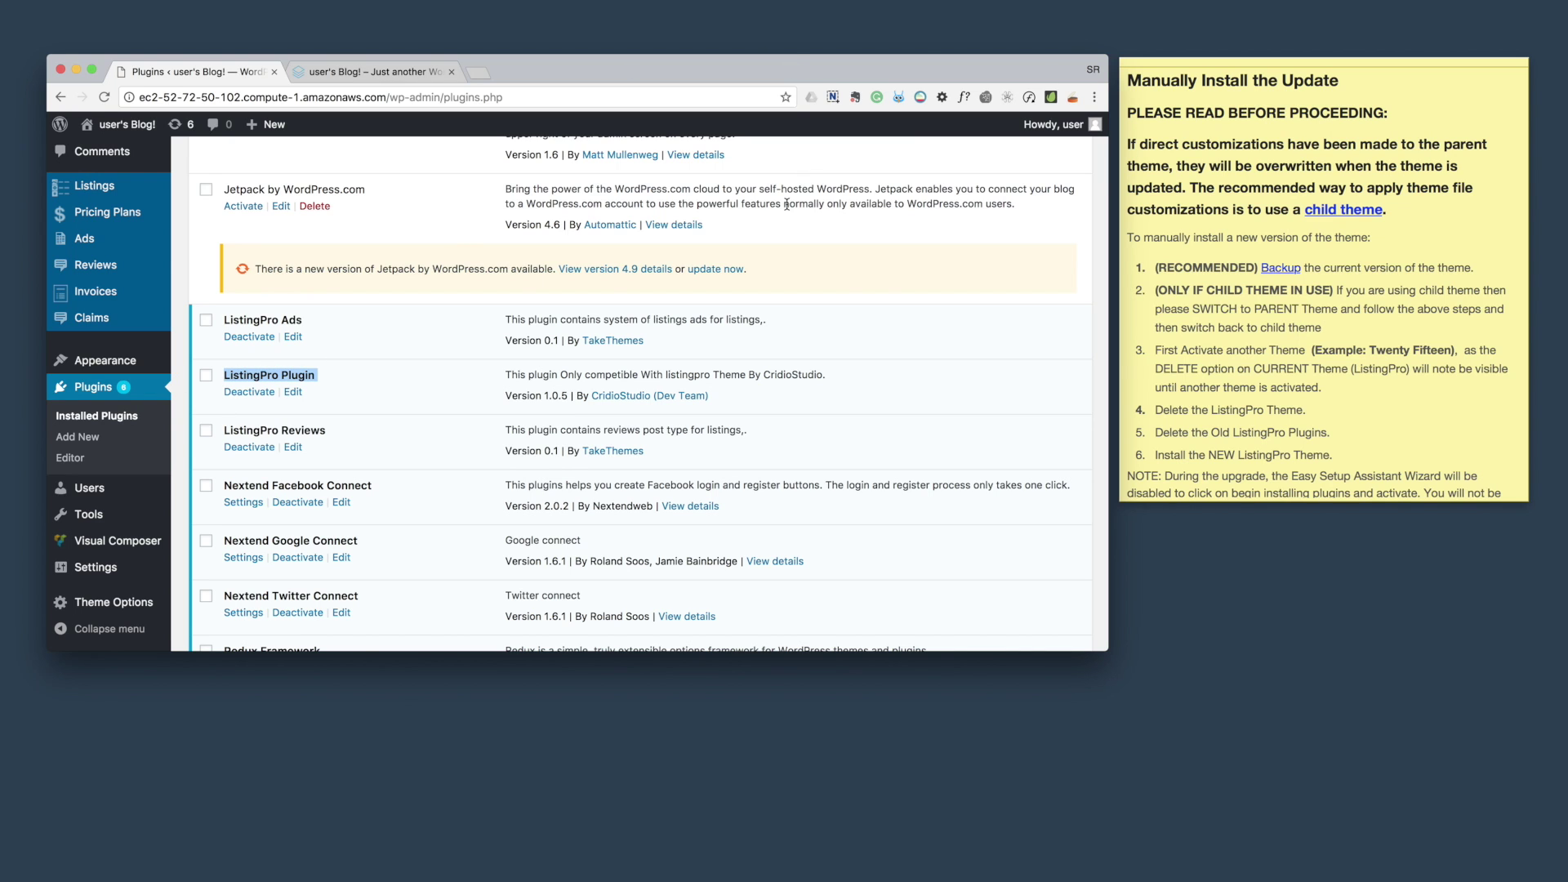
scroll(787, 204, up, 5)
Step: Reload the front-end homepage and scroll down to the Boston, Chicago, Denver and Los Angeles tiles
click(362, 73)
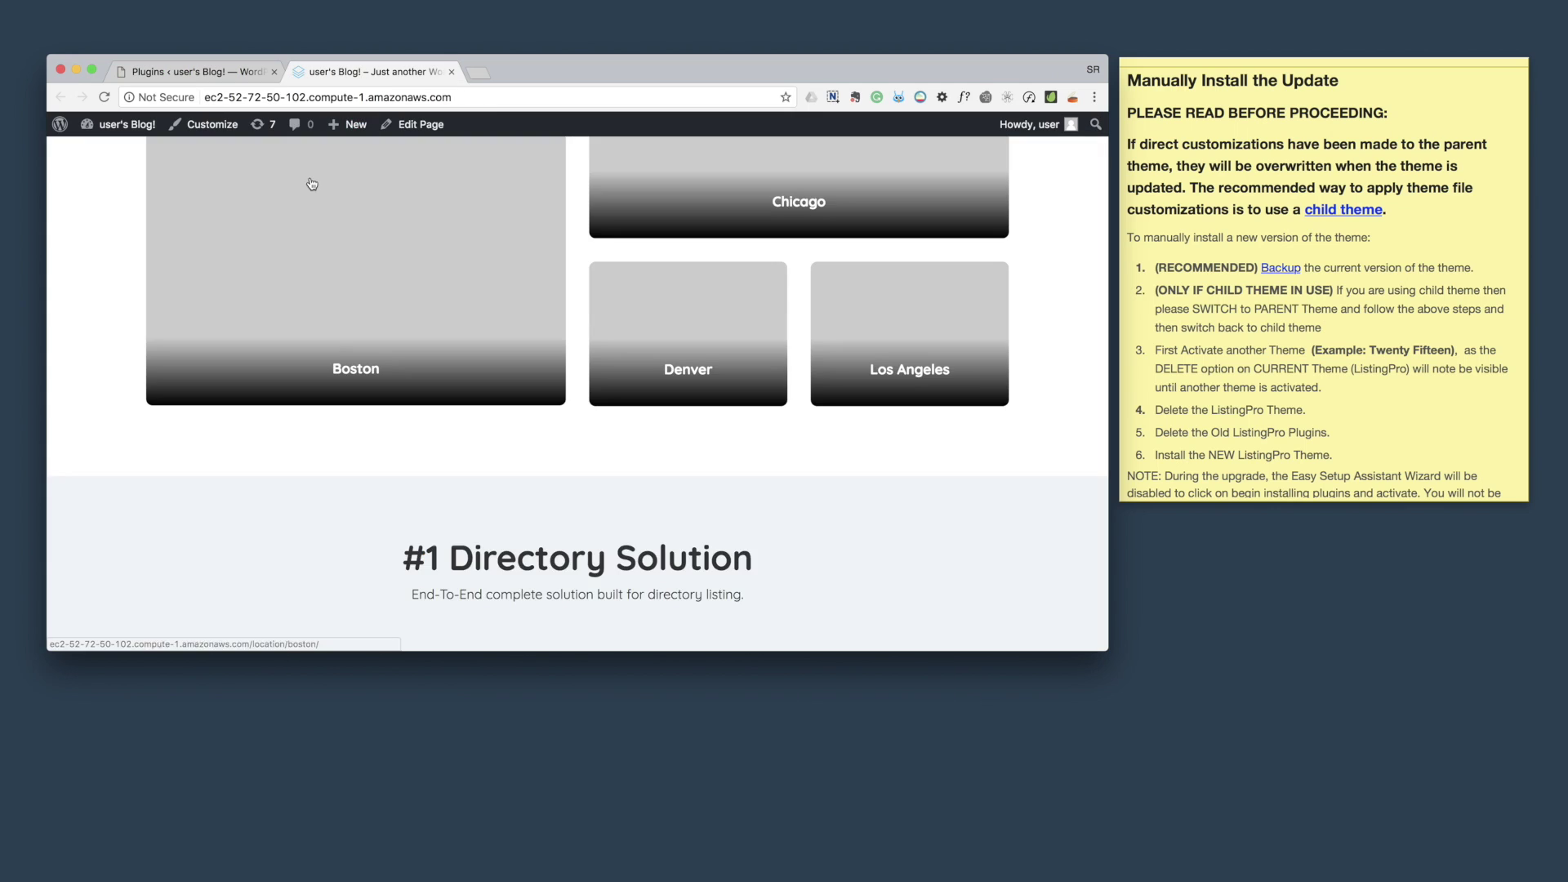
click(104, 97)
click(101, 99)
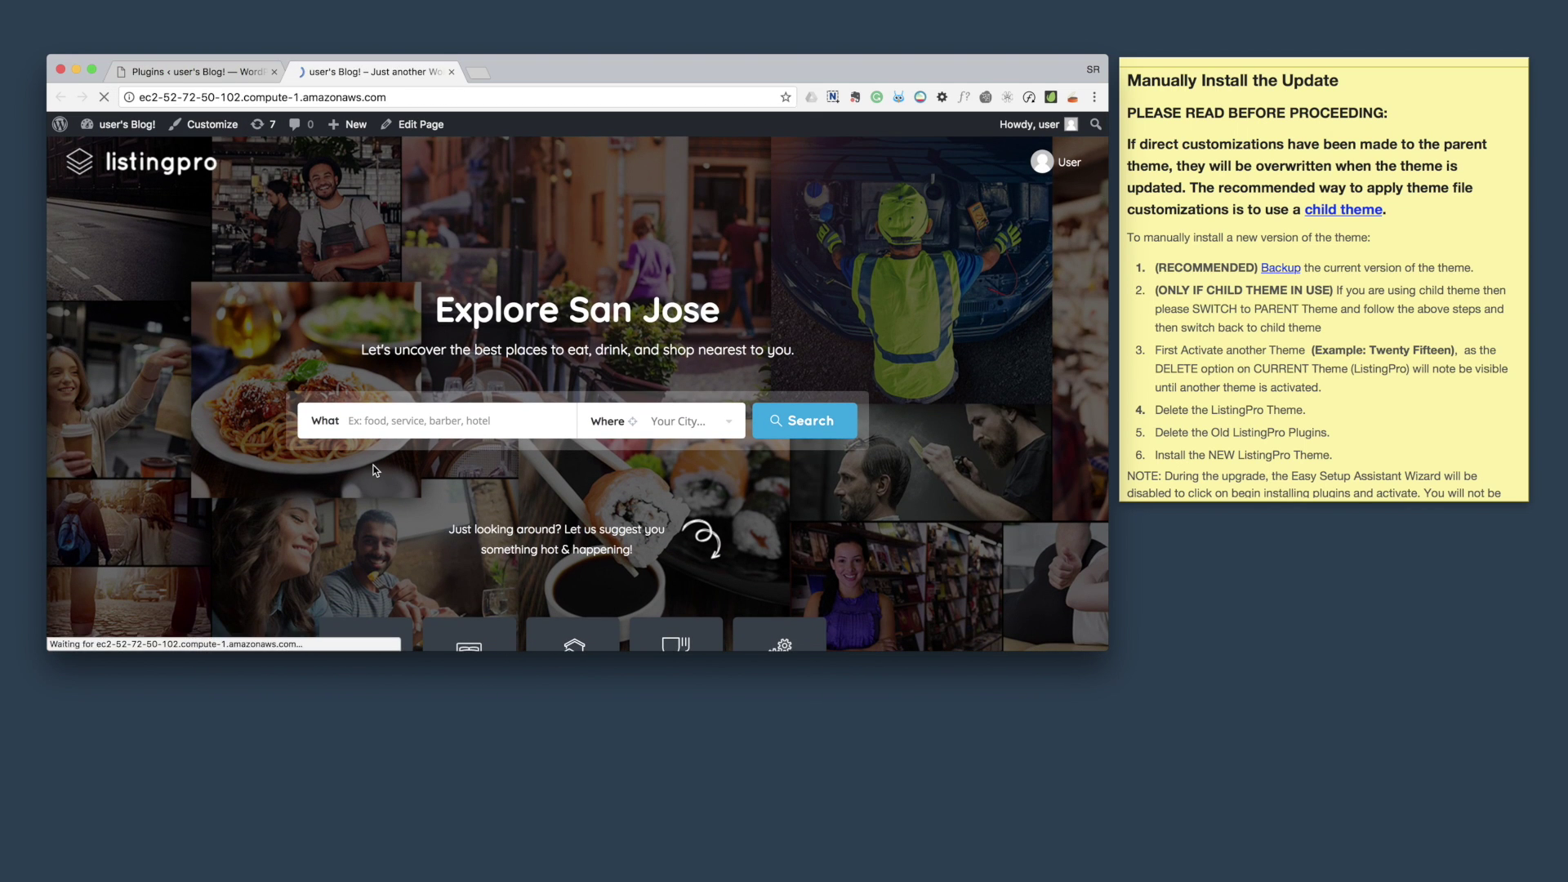
scroll(369, 457, down, 3)
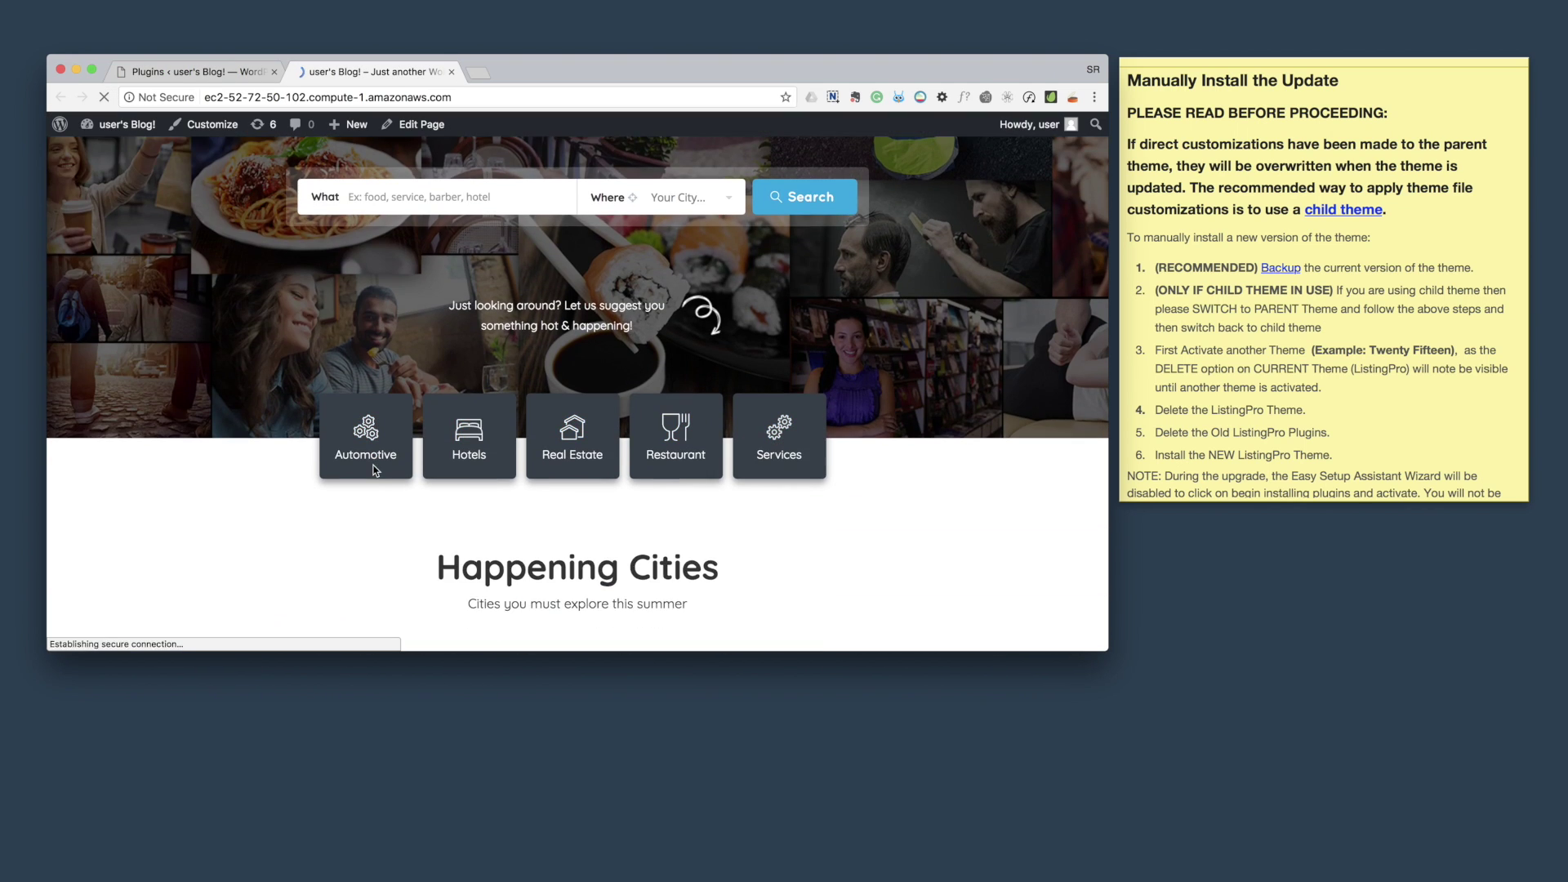
scroll(372, 462, down, 3)
scroll(343, 327, down, 4)
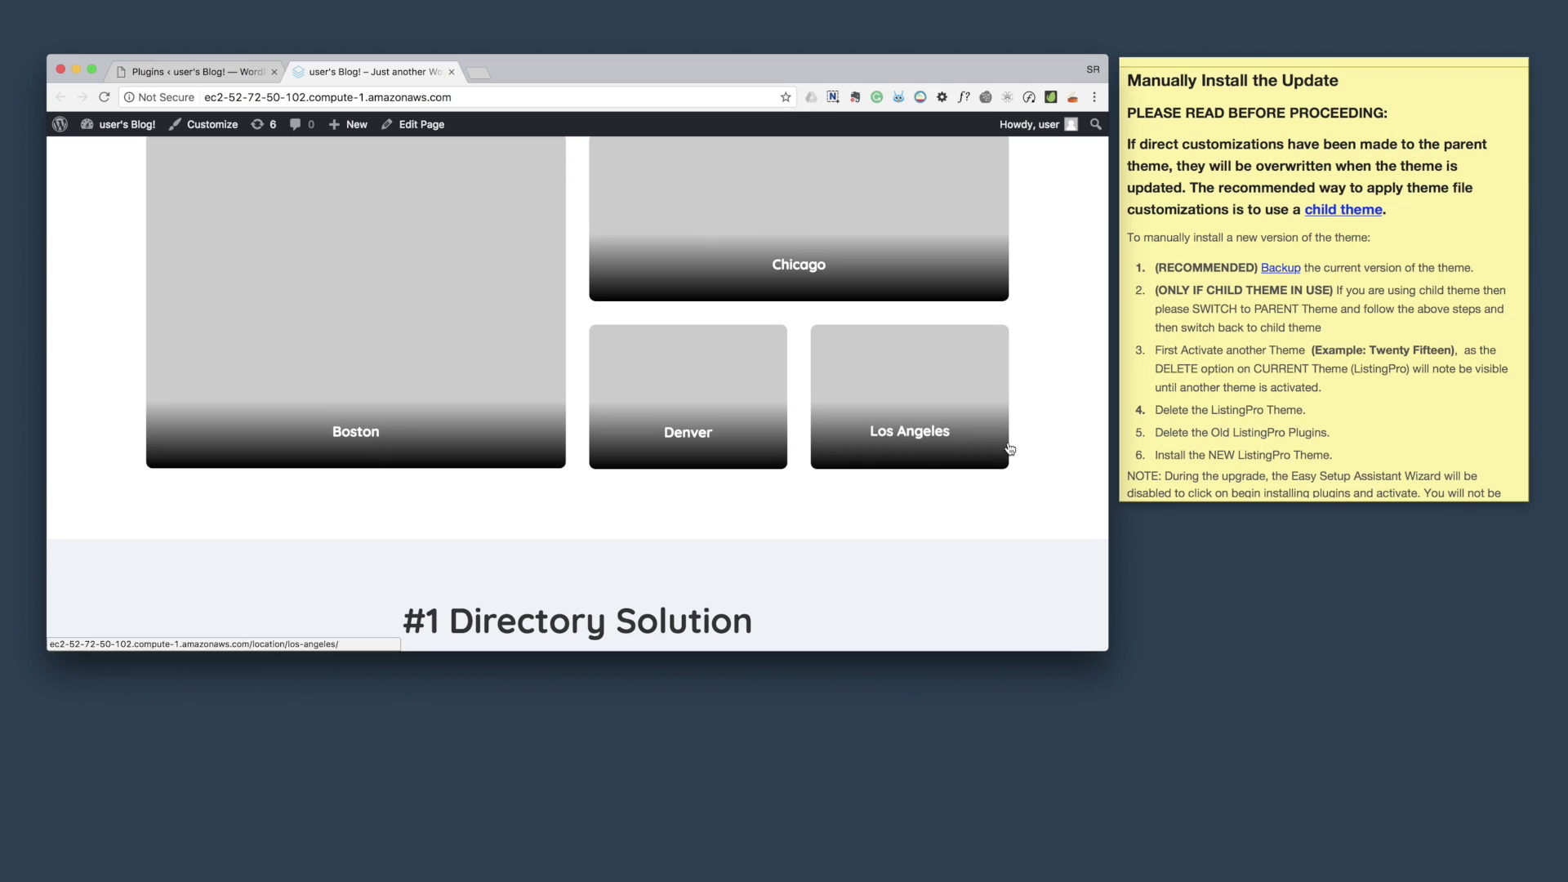
scroll(1213, 425, down, 2)
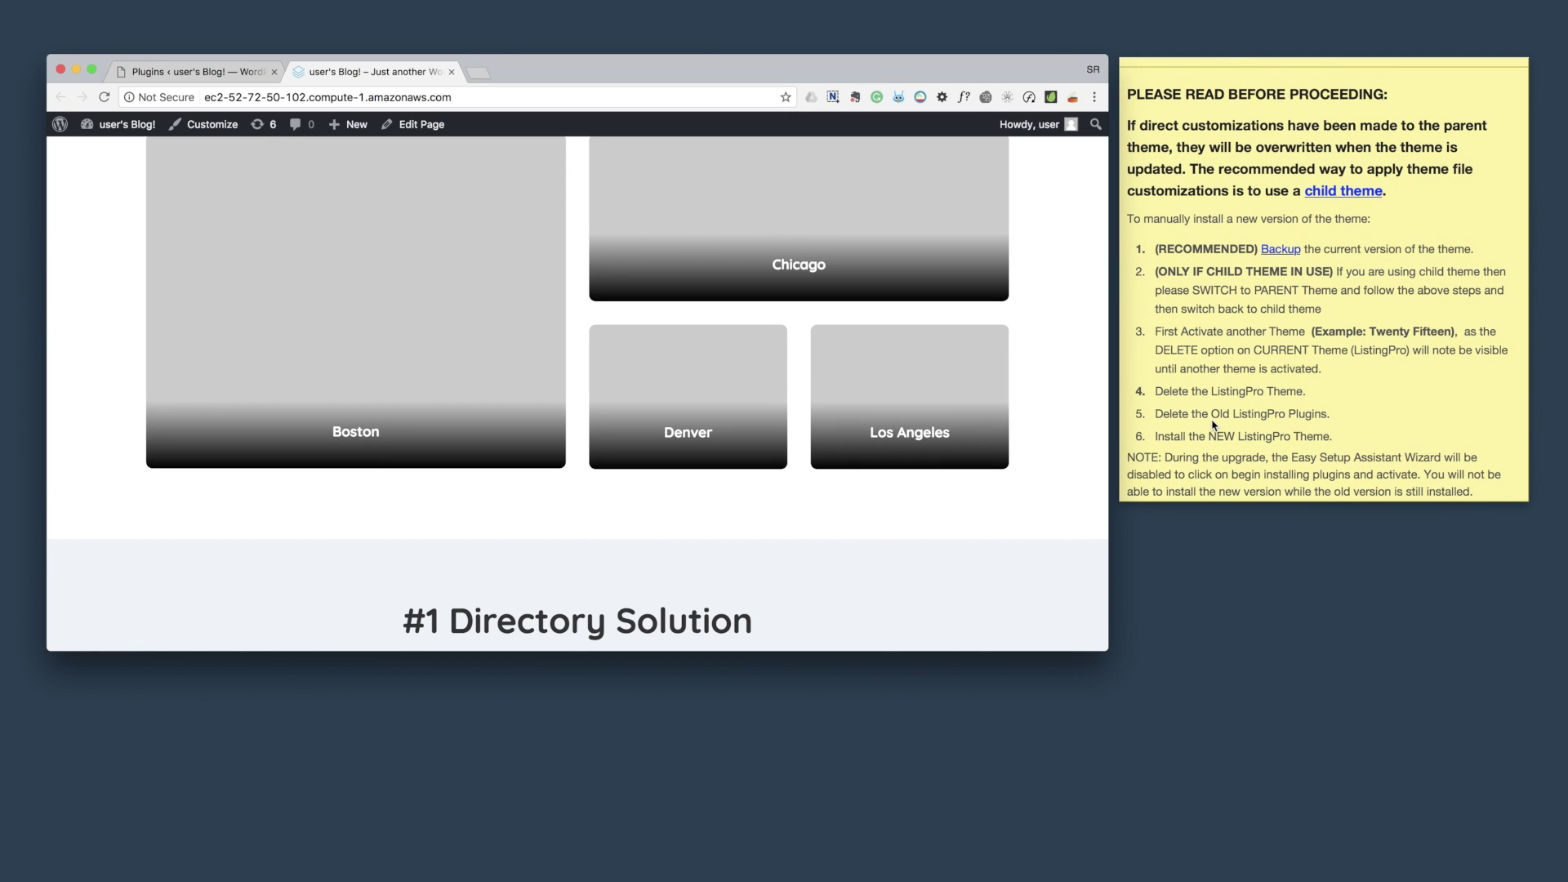
click(1336, 434)
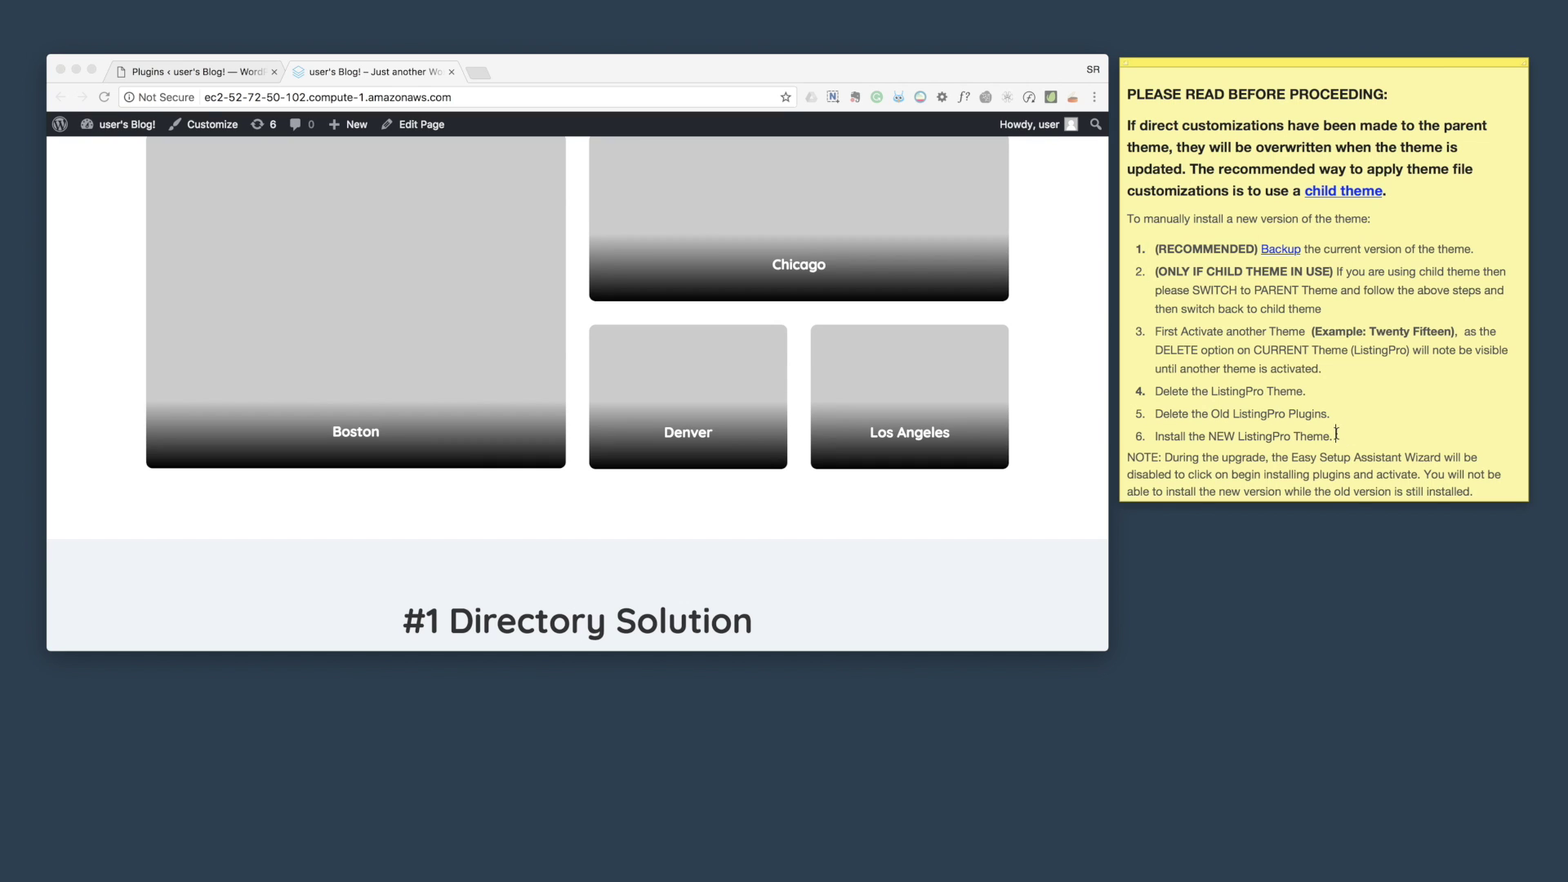
Step: Add a new line after step 6 of the note and select 'Easy Setup Assistant Wizard'
key(Return)
scroll(1305, 474, down, 2)
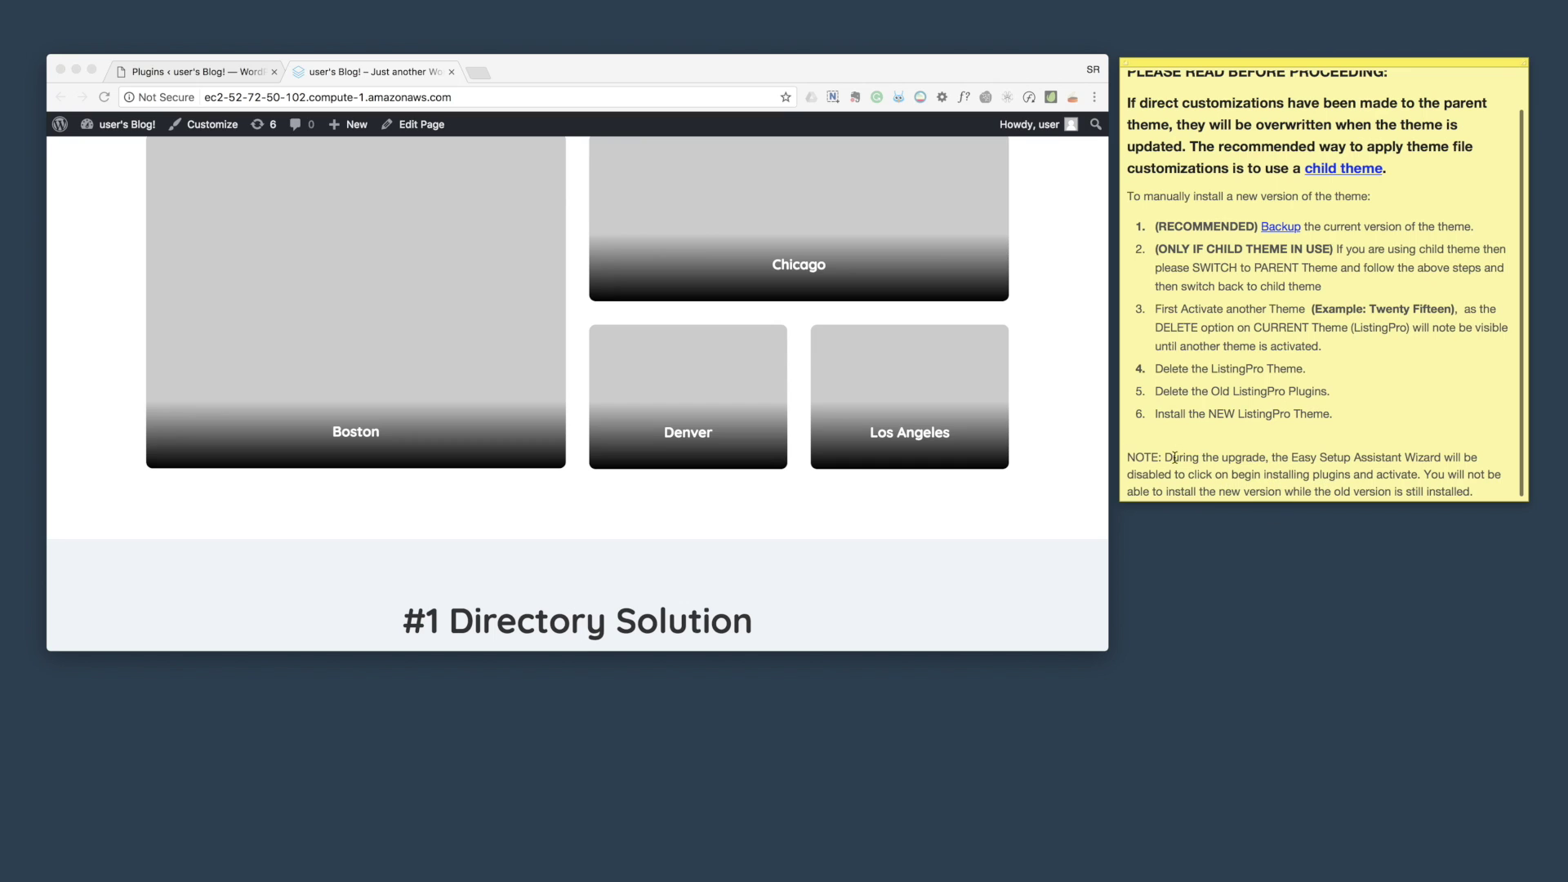
click(196, 67)
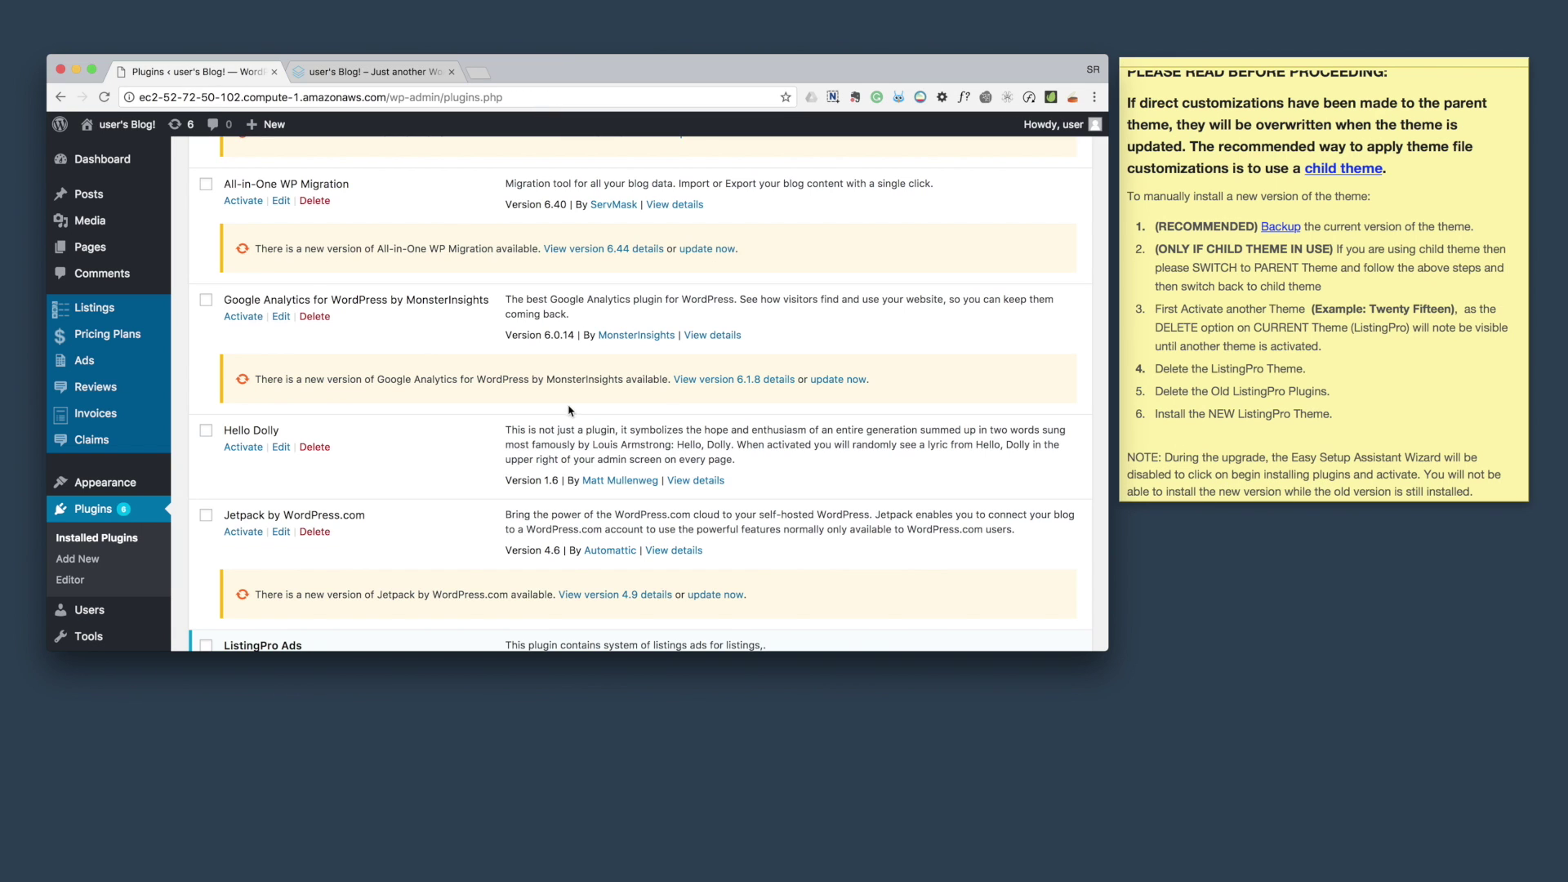
click(1368, 455)
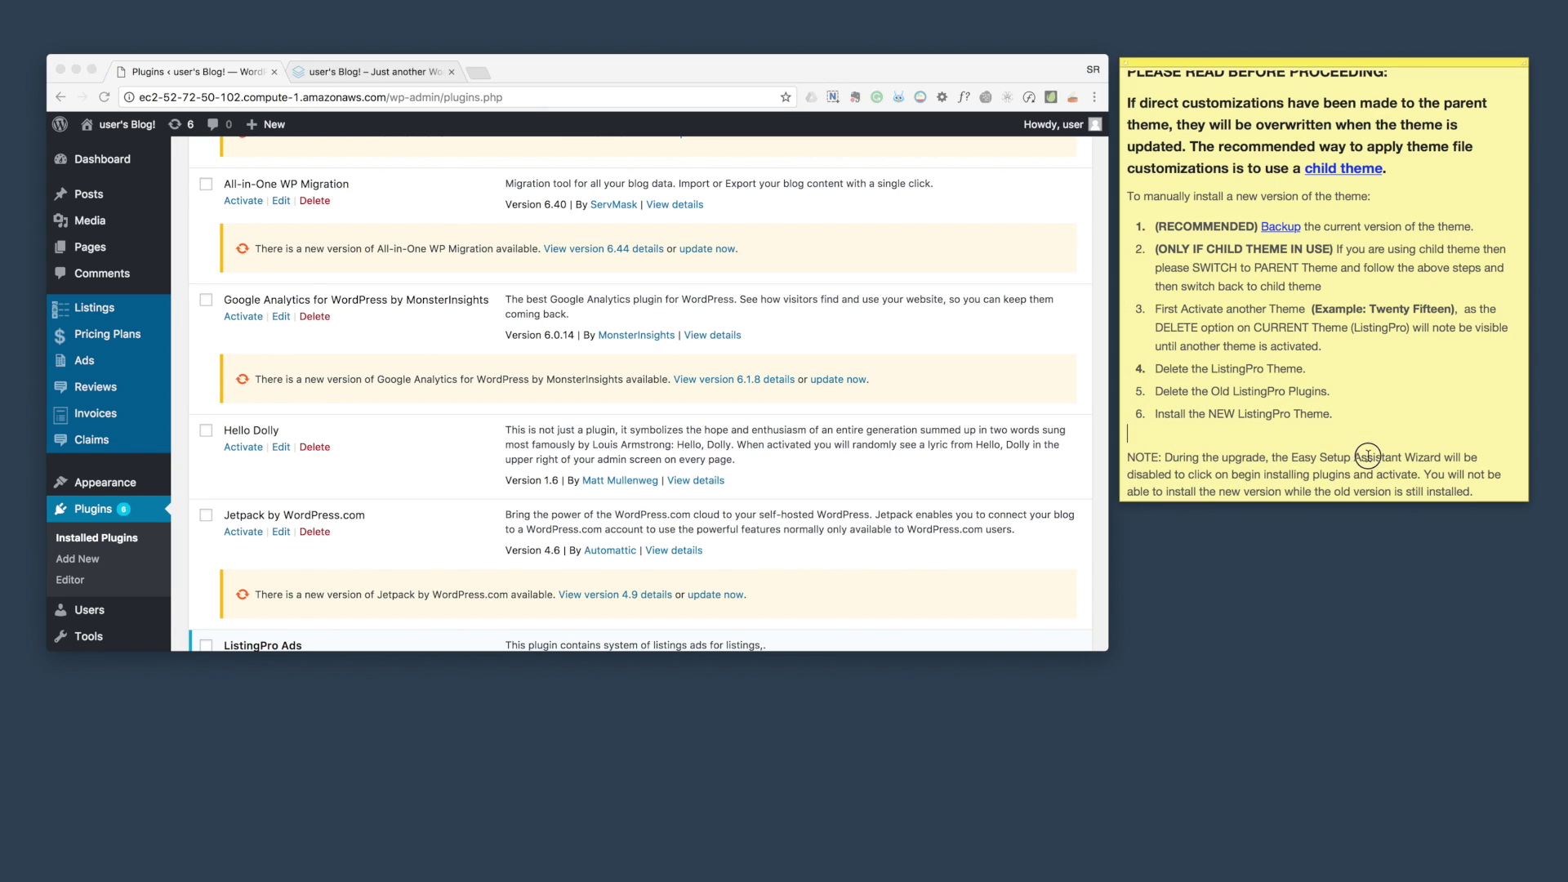
drag(1441, 456, 1303, 456)
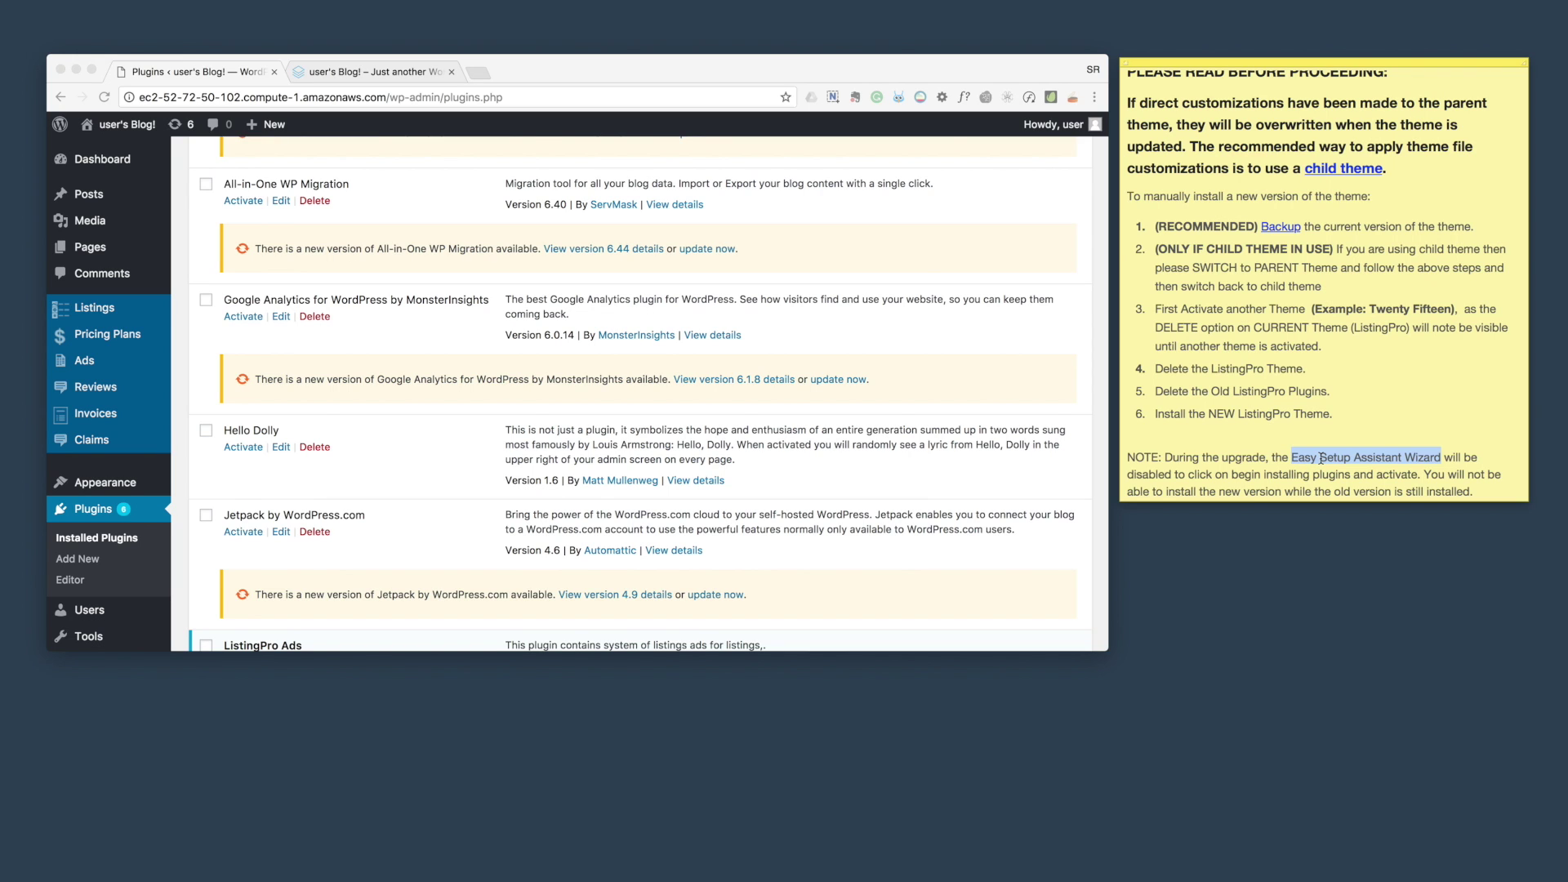
click(467, 341)
scroll(467, 342, up, 5)
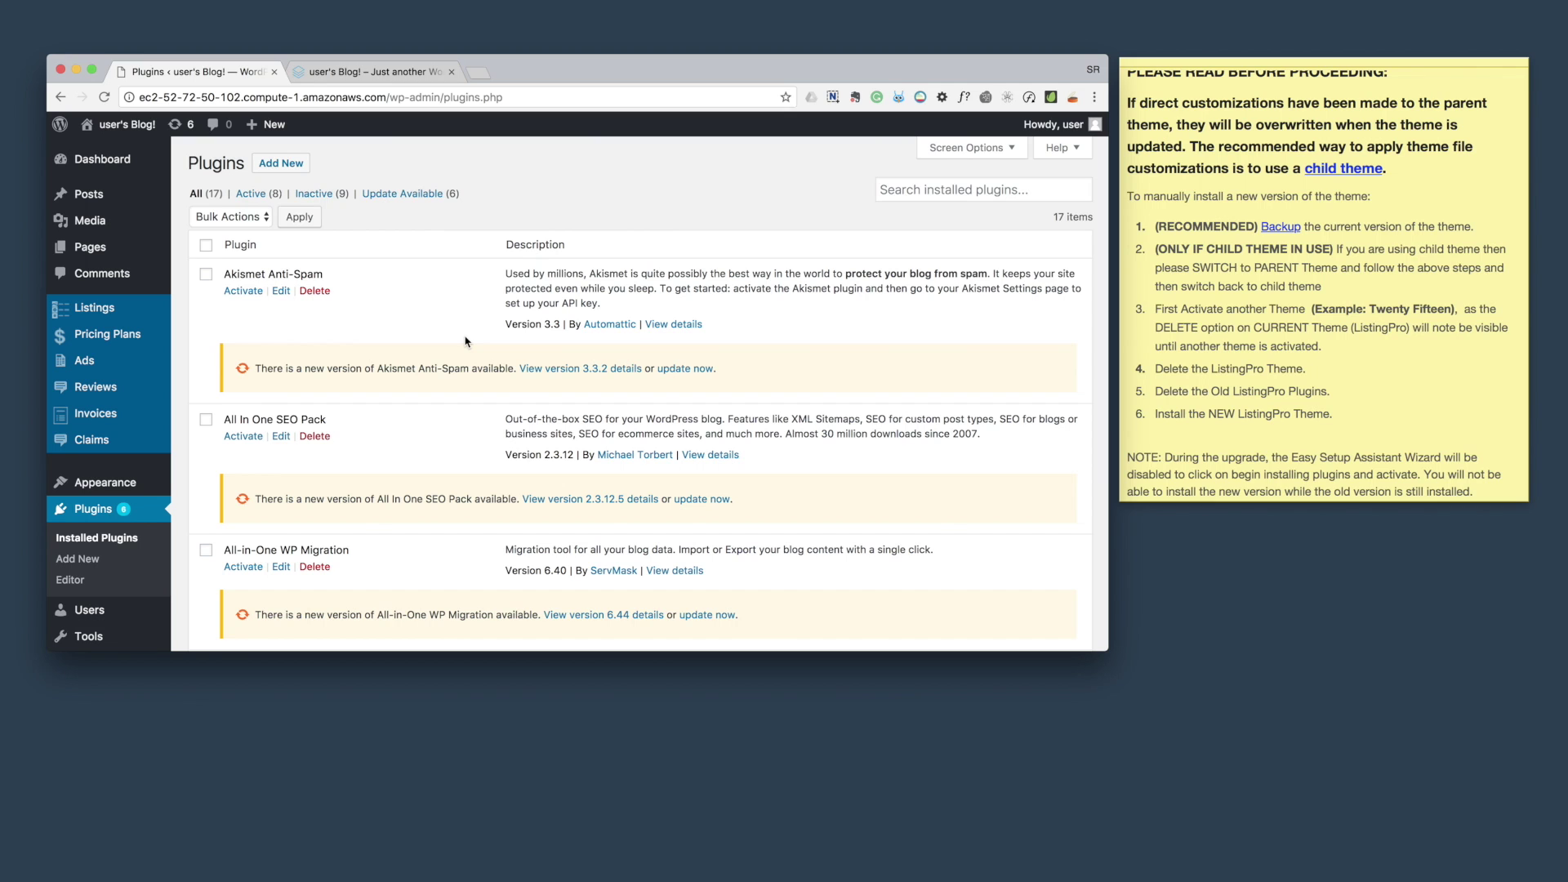
Step: Reload the front page and scroll through it, checking the 'Explore San Jose' hero heading
click(421, 73)
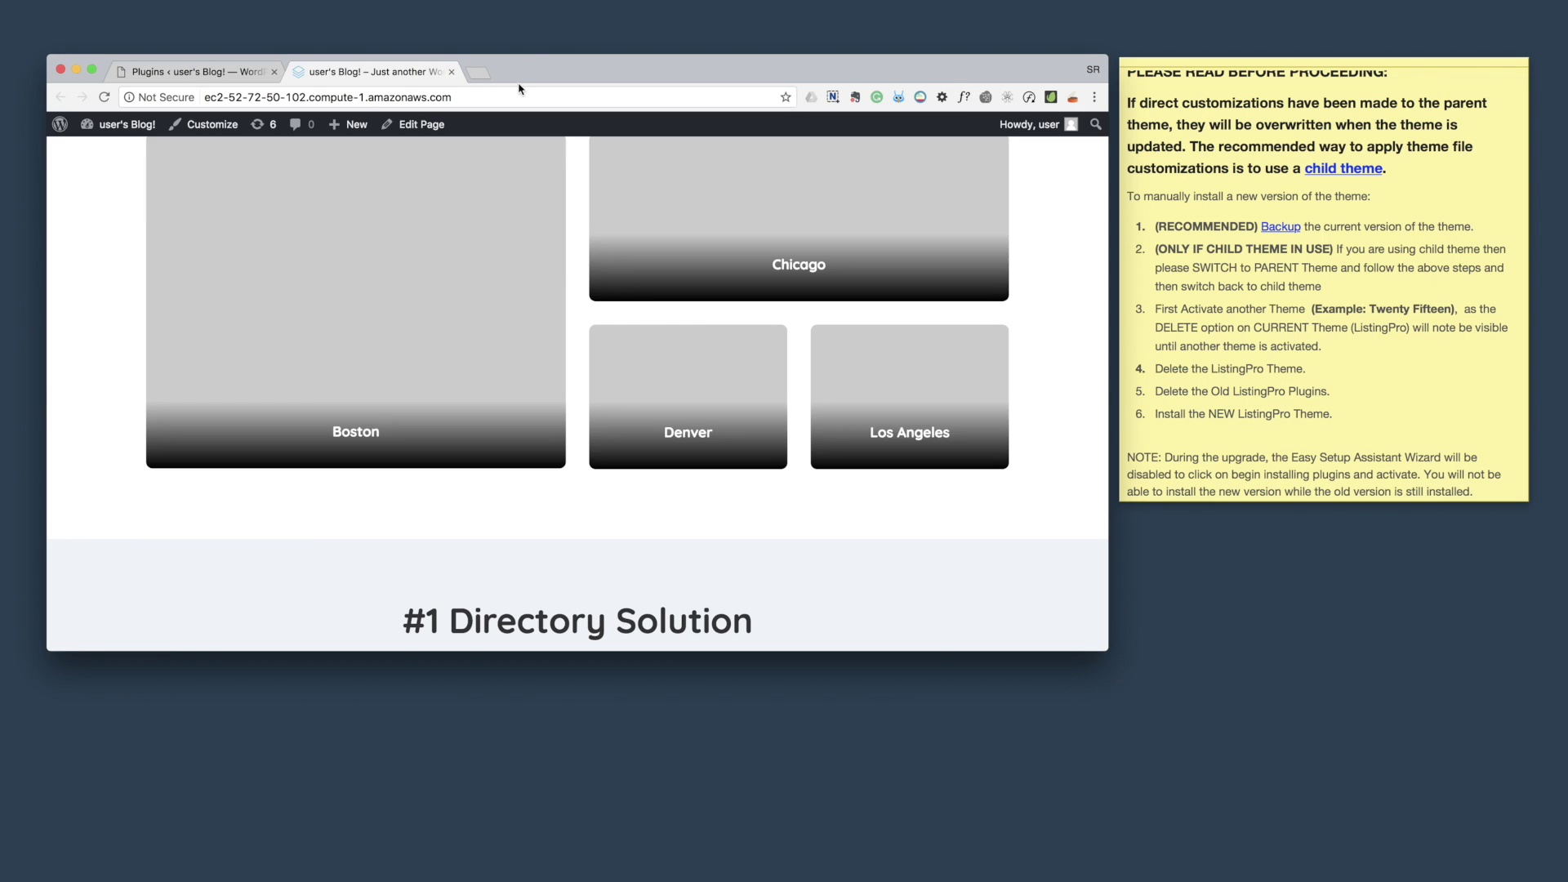
scroll(492, 397, up, 8)
scroll(491, 397, up, 2)
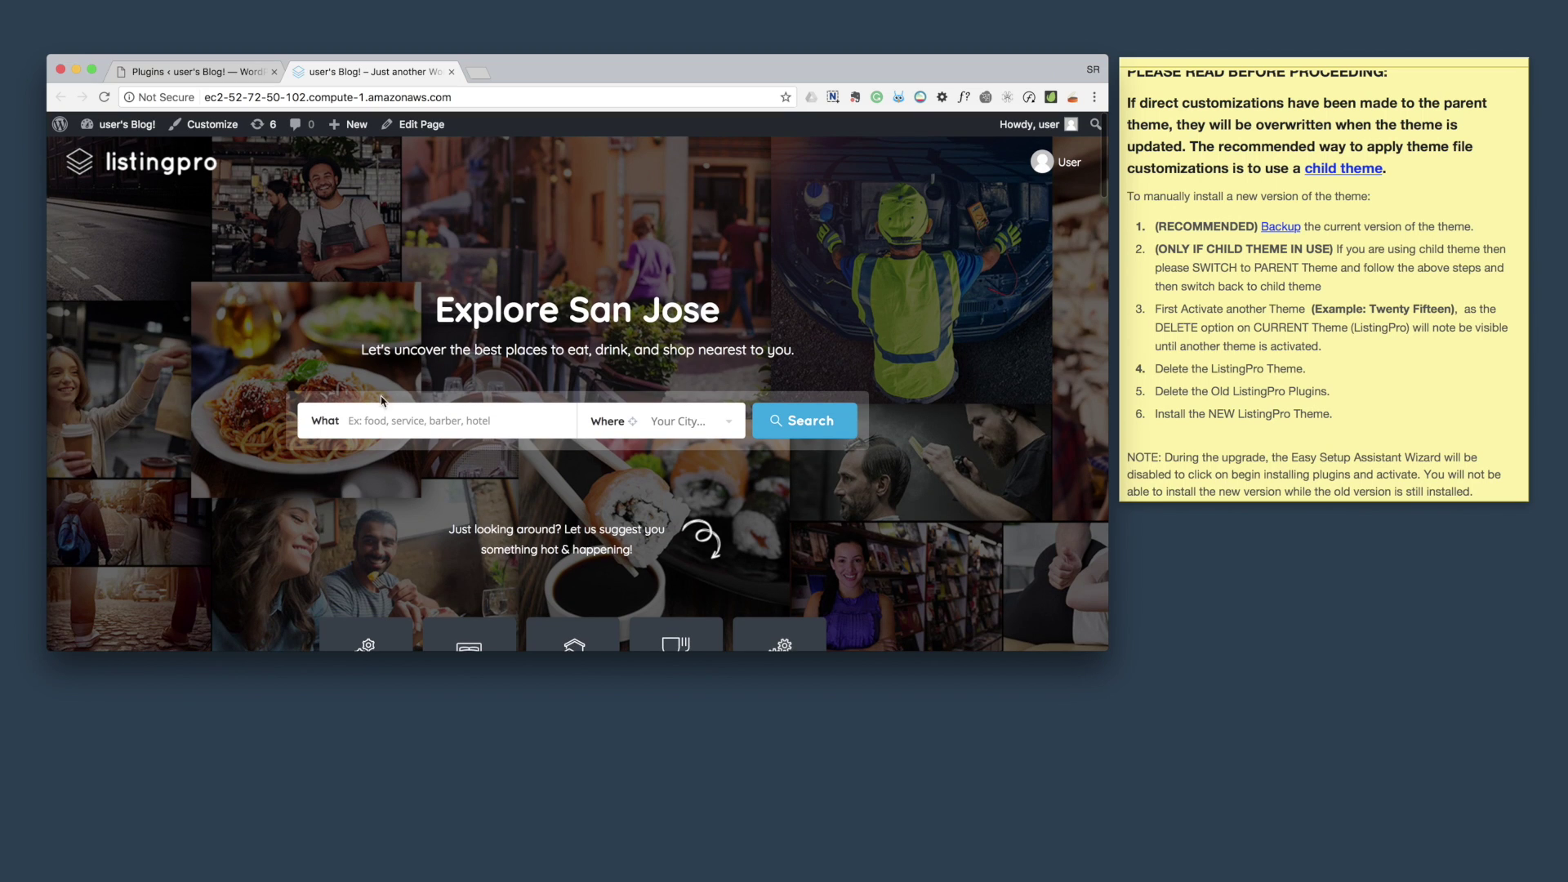
click(105, 97)
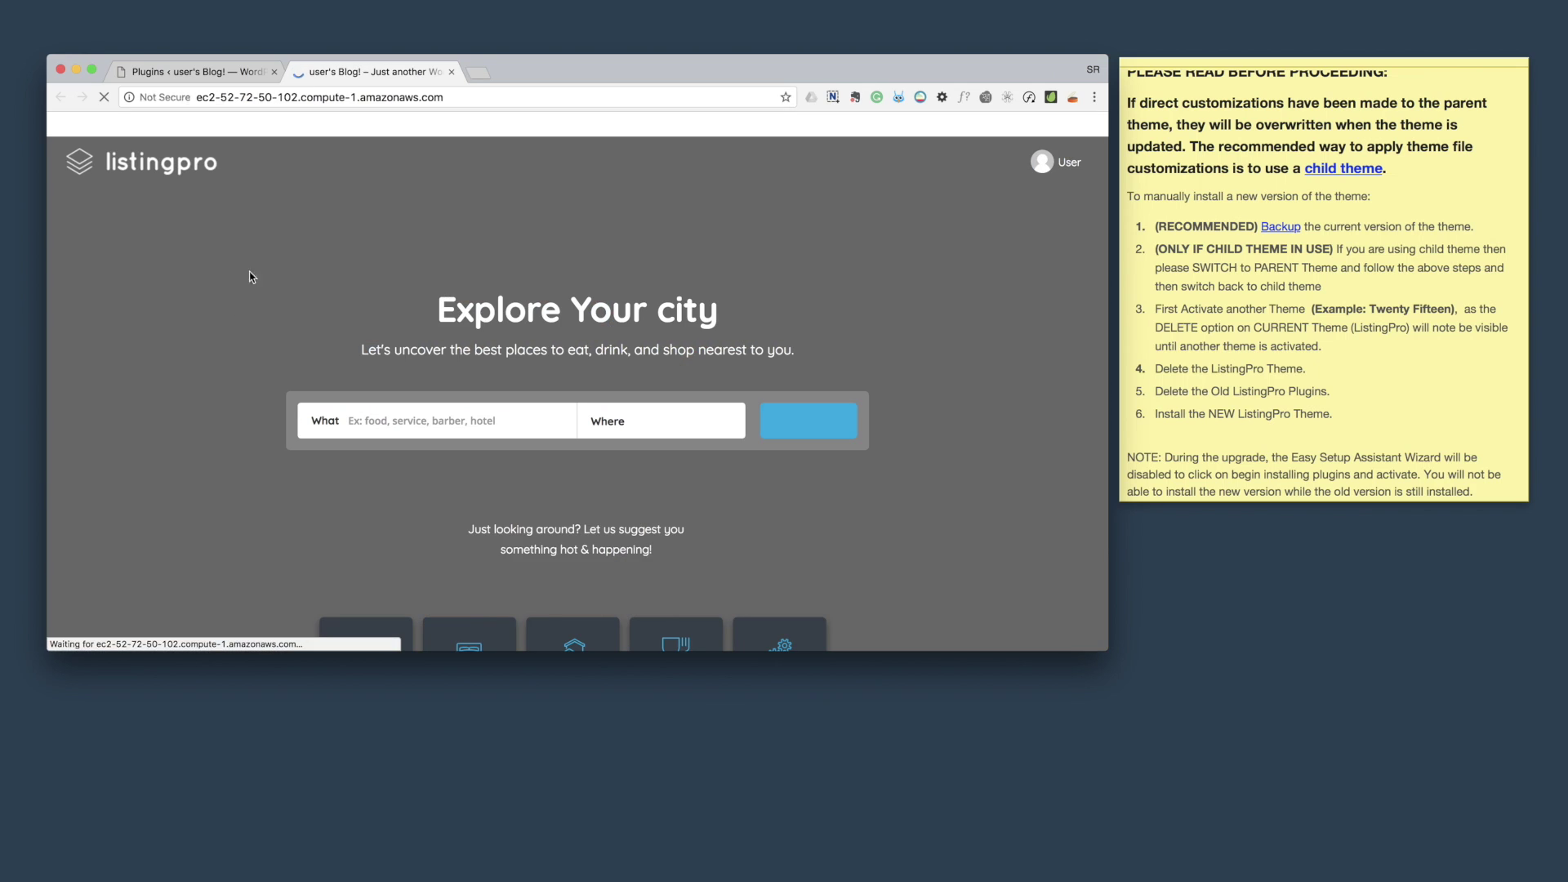
scroll(455, 474, down, 5)
scroll(454, 442, down, 3)
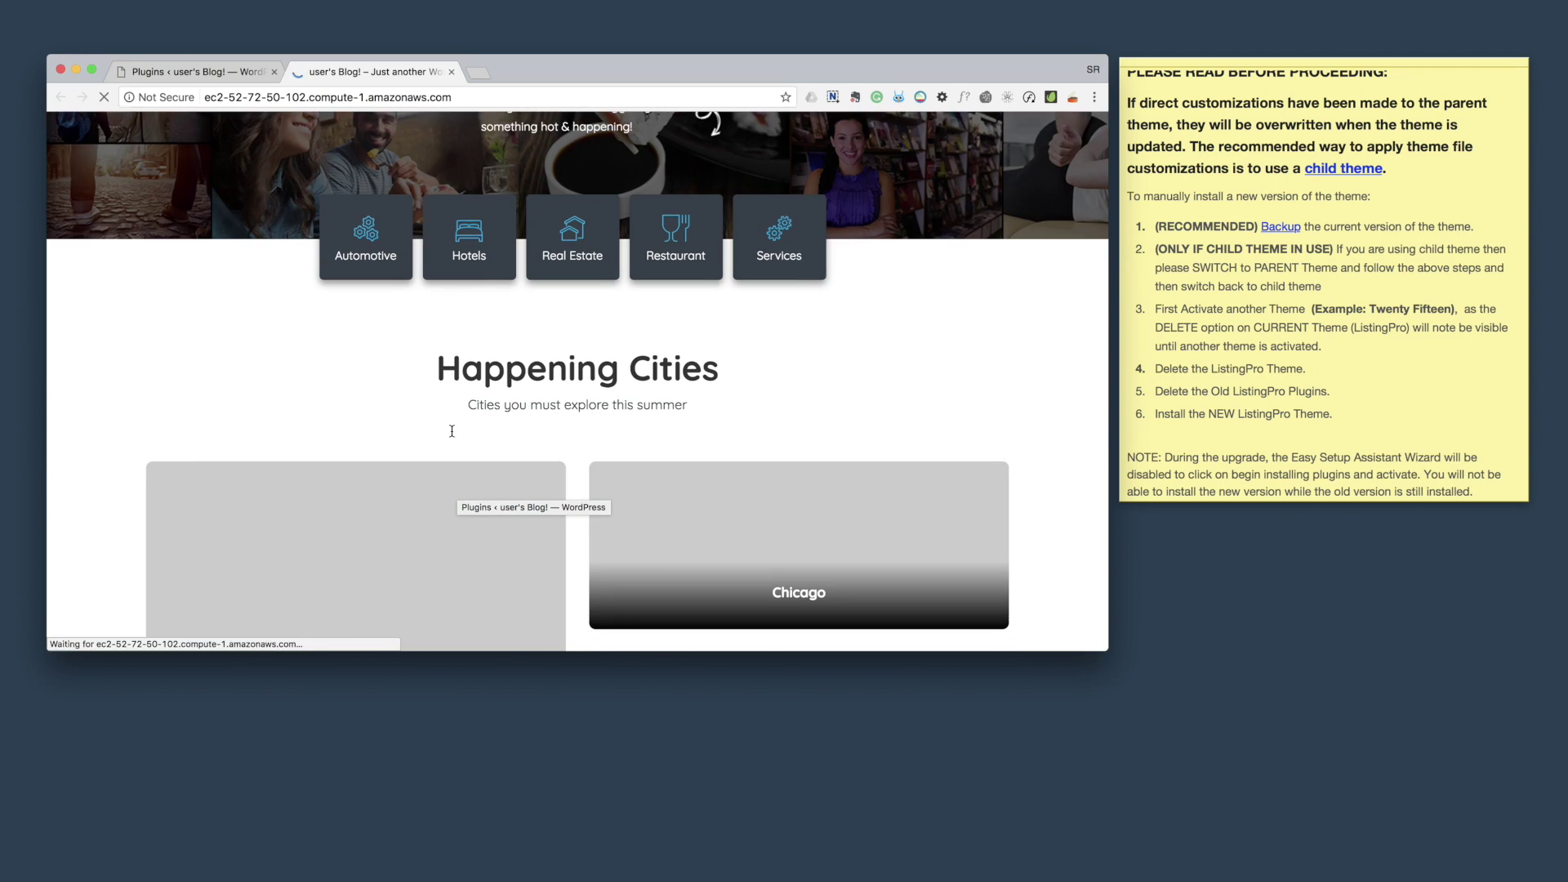
scroll(490, 409, up, 5)
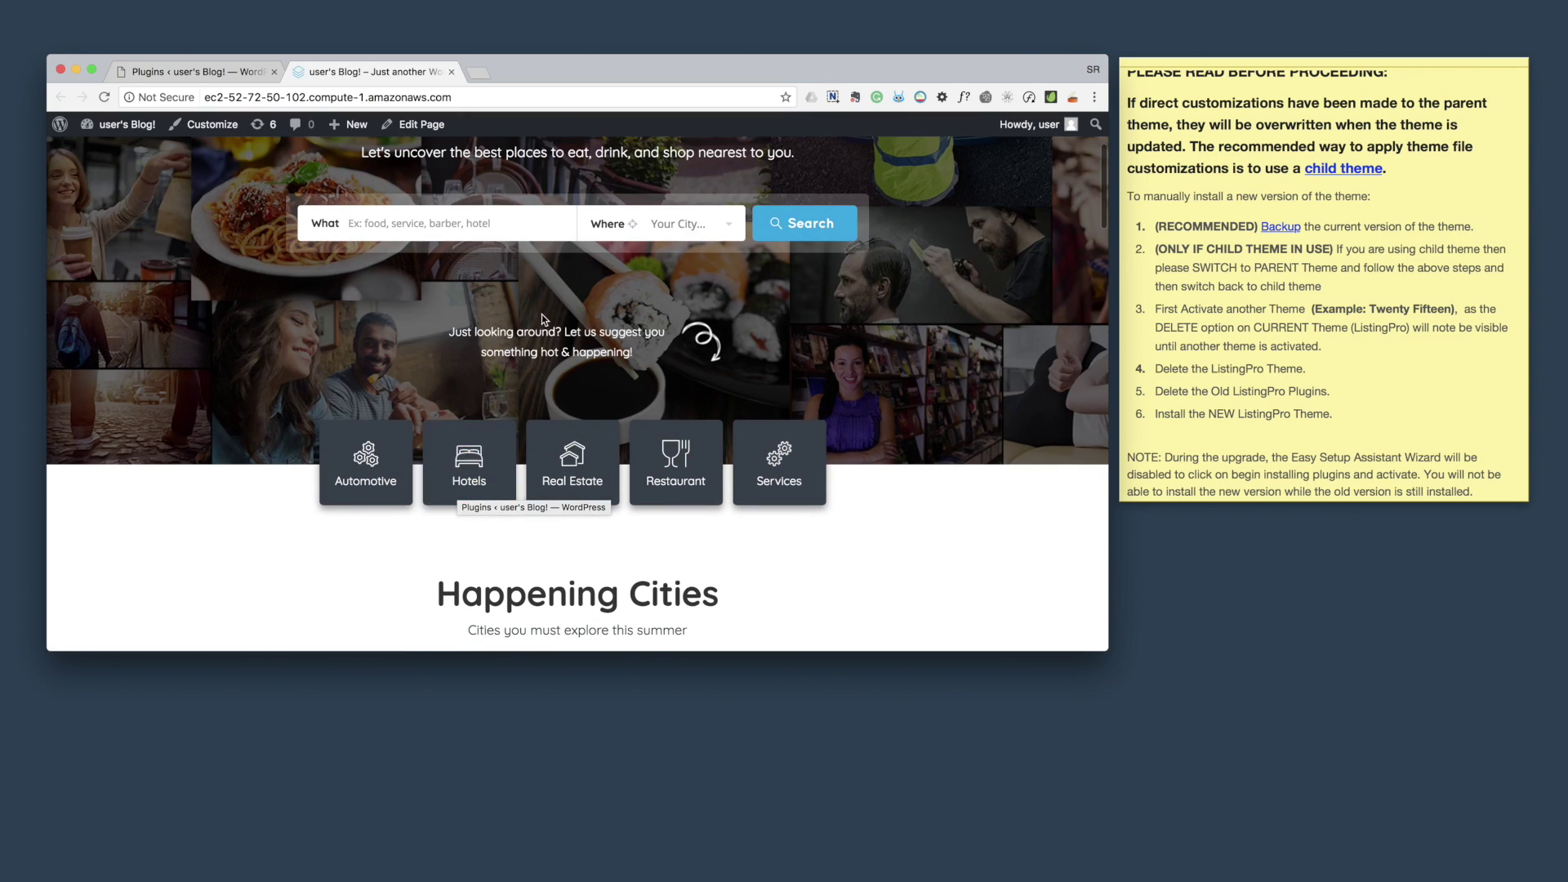
scroll(589, 378, up, 3)
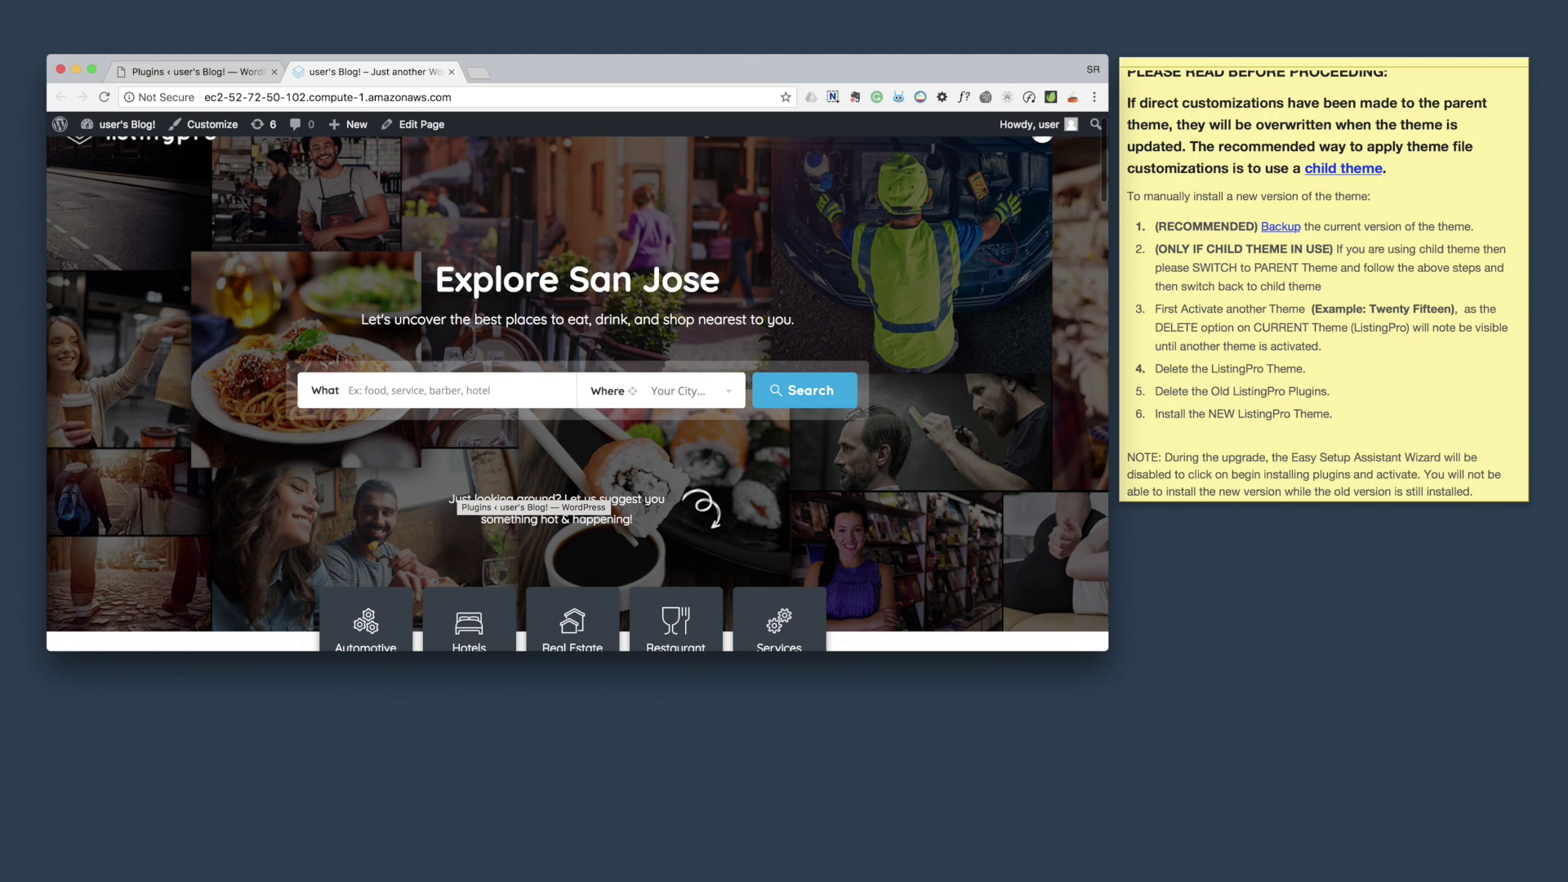
double_click(494, 270)
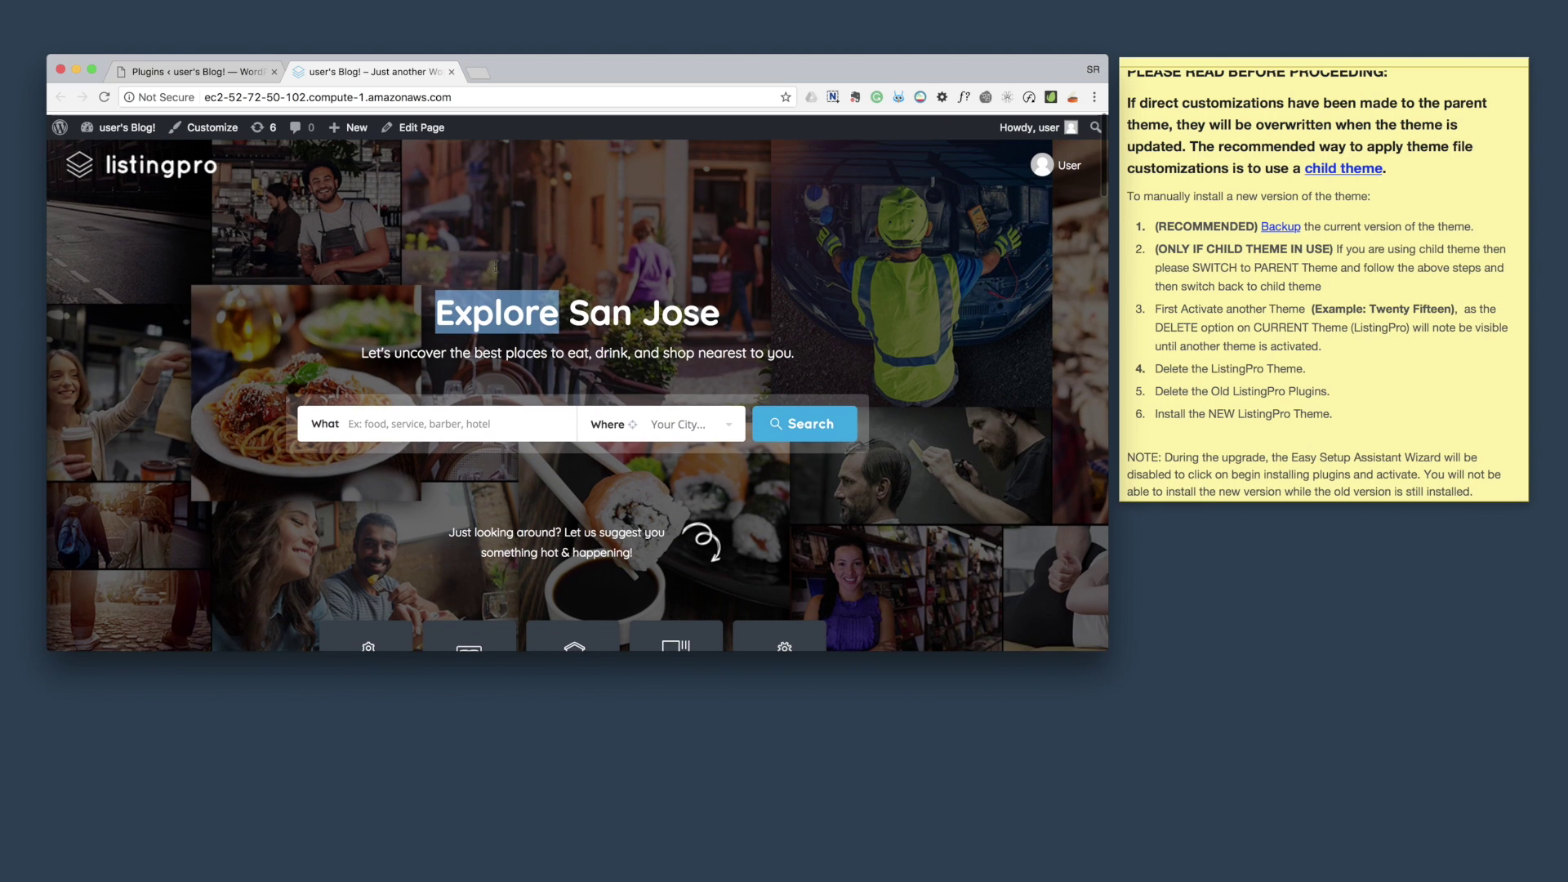
scroll(409, 245, up, 1)
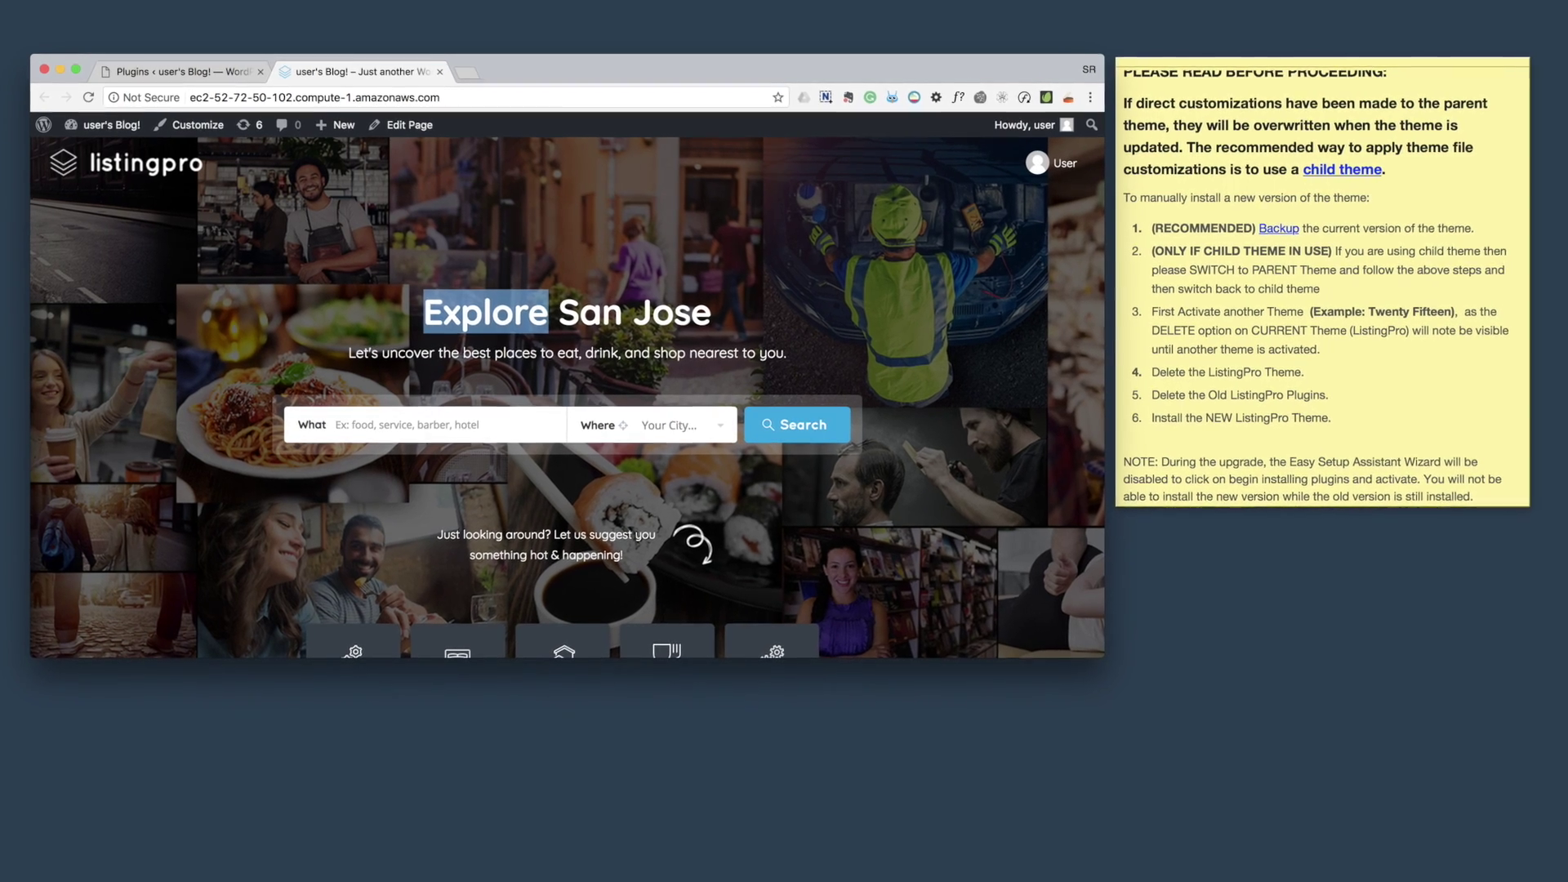
click(49, 0)
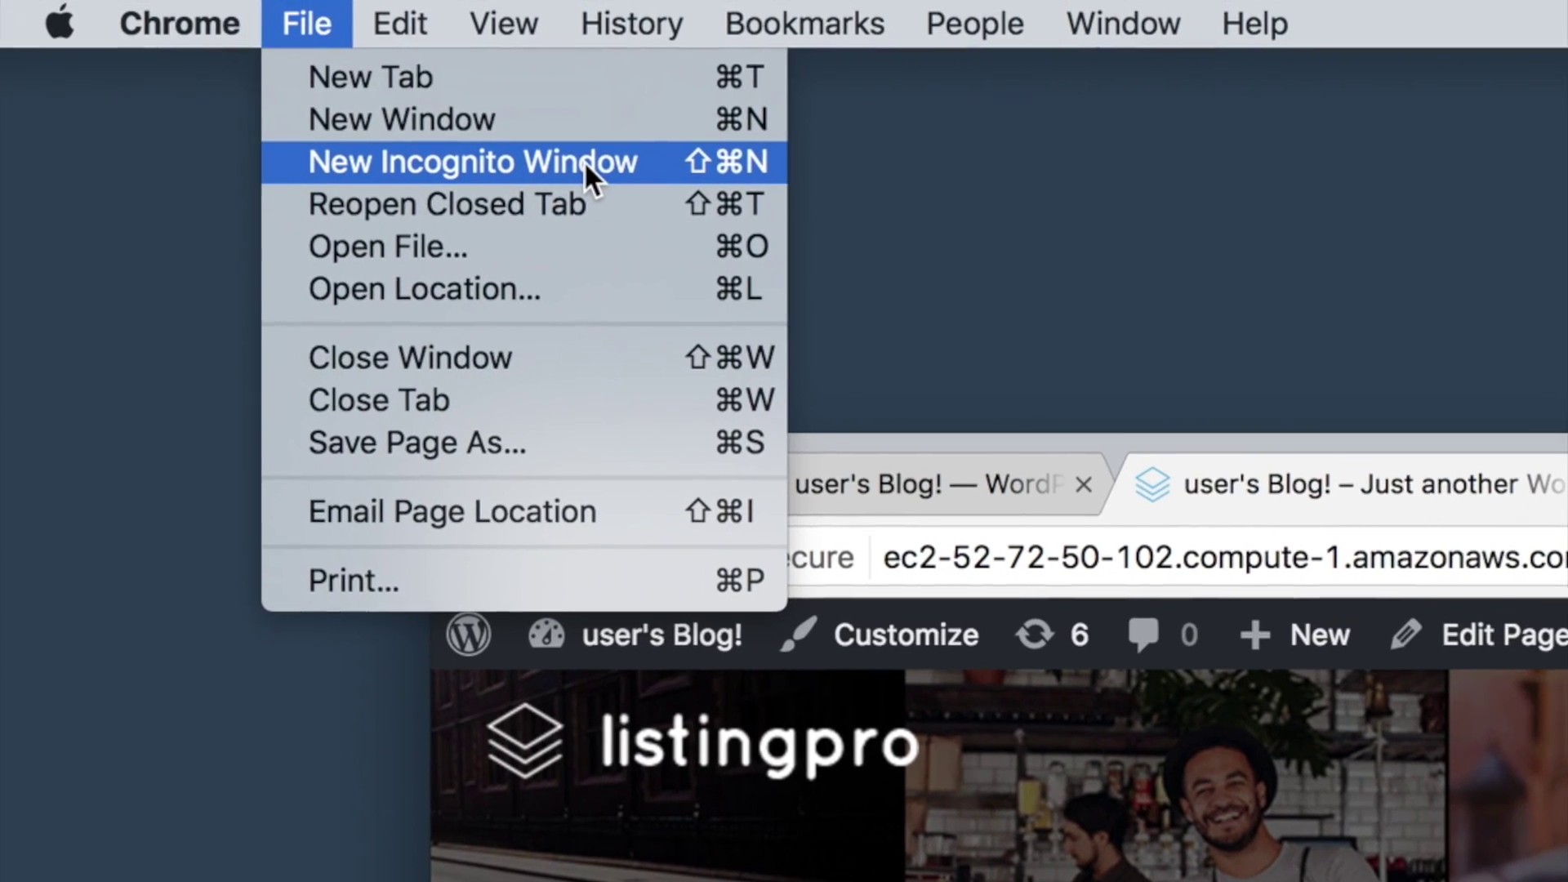
click(585, 160)
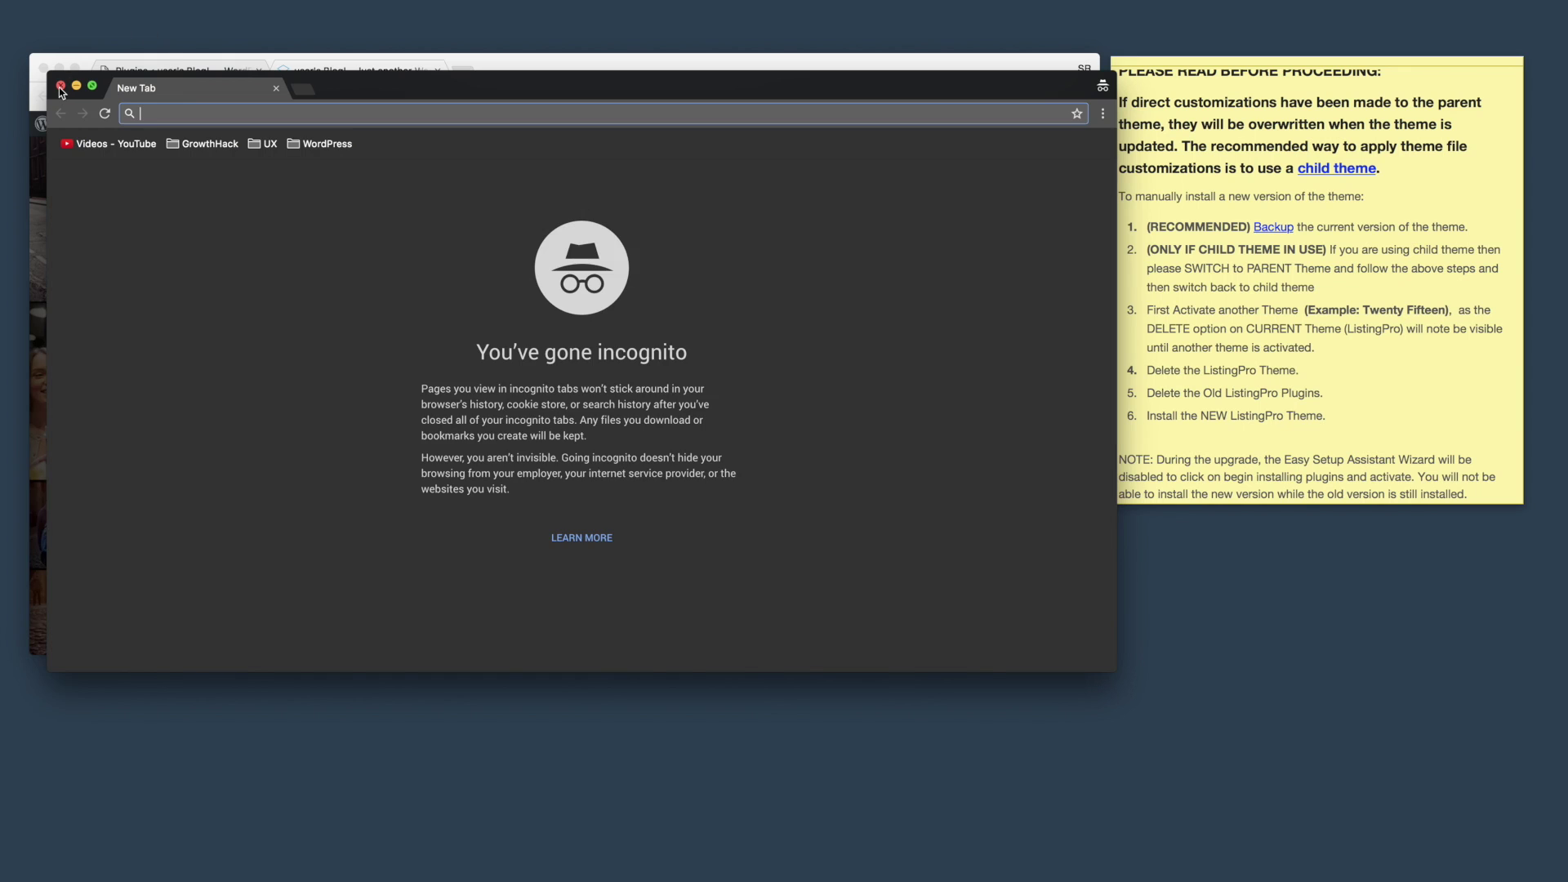
click(59, 86)
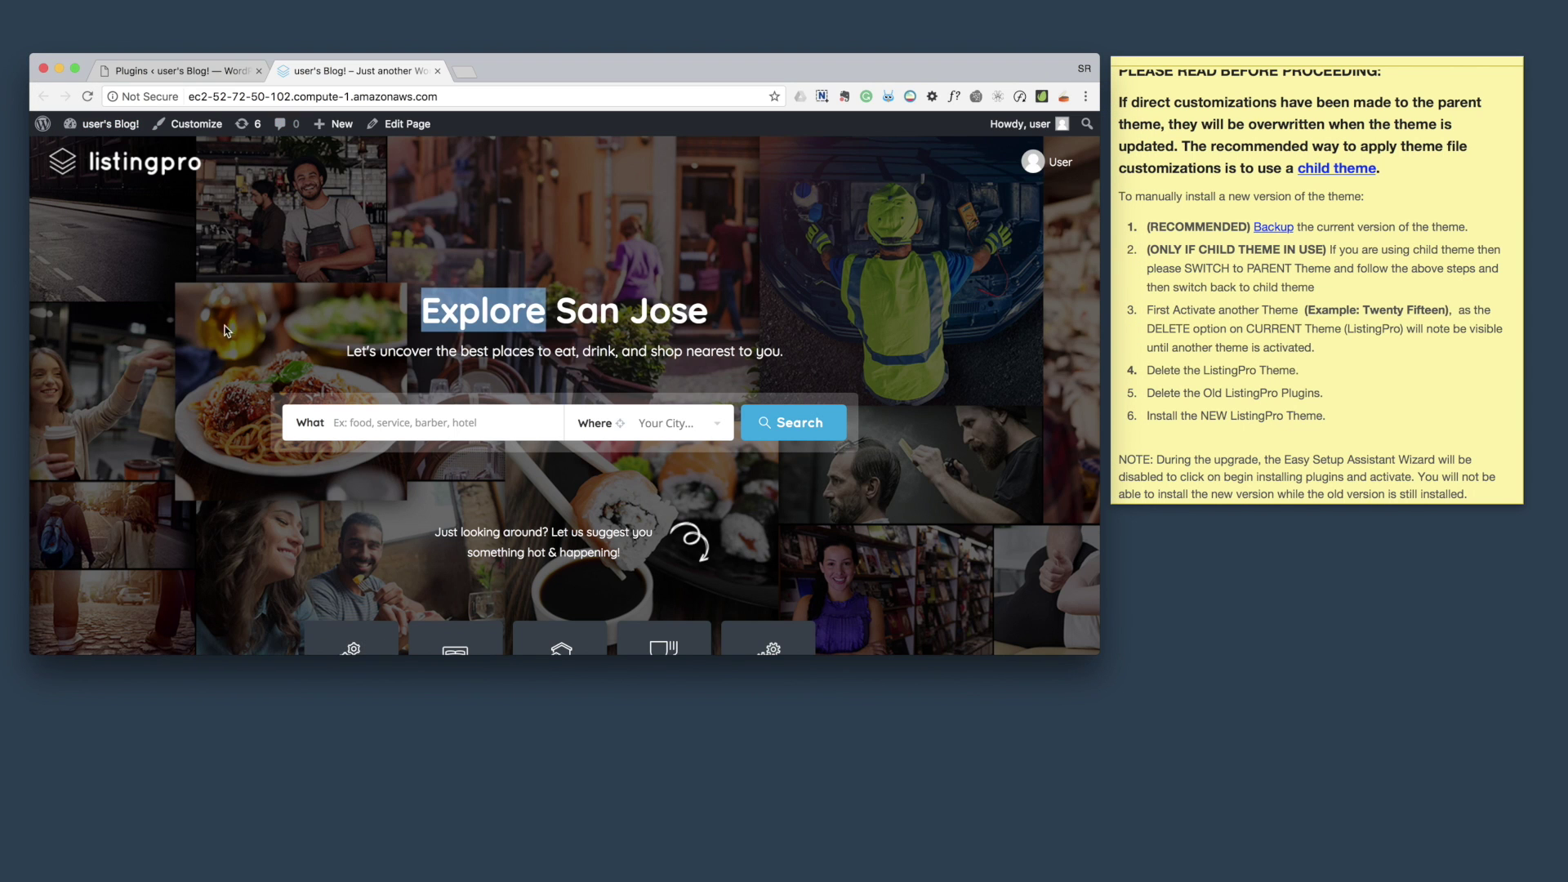
Step: Clear the hero heading selection and go back to the list of 17 installed plugins
click(375, 302)
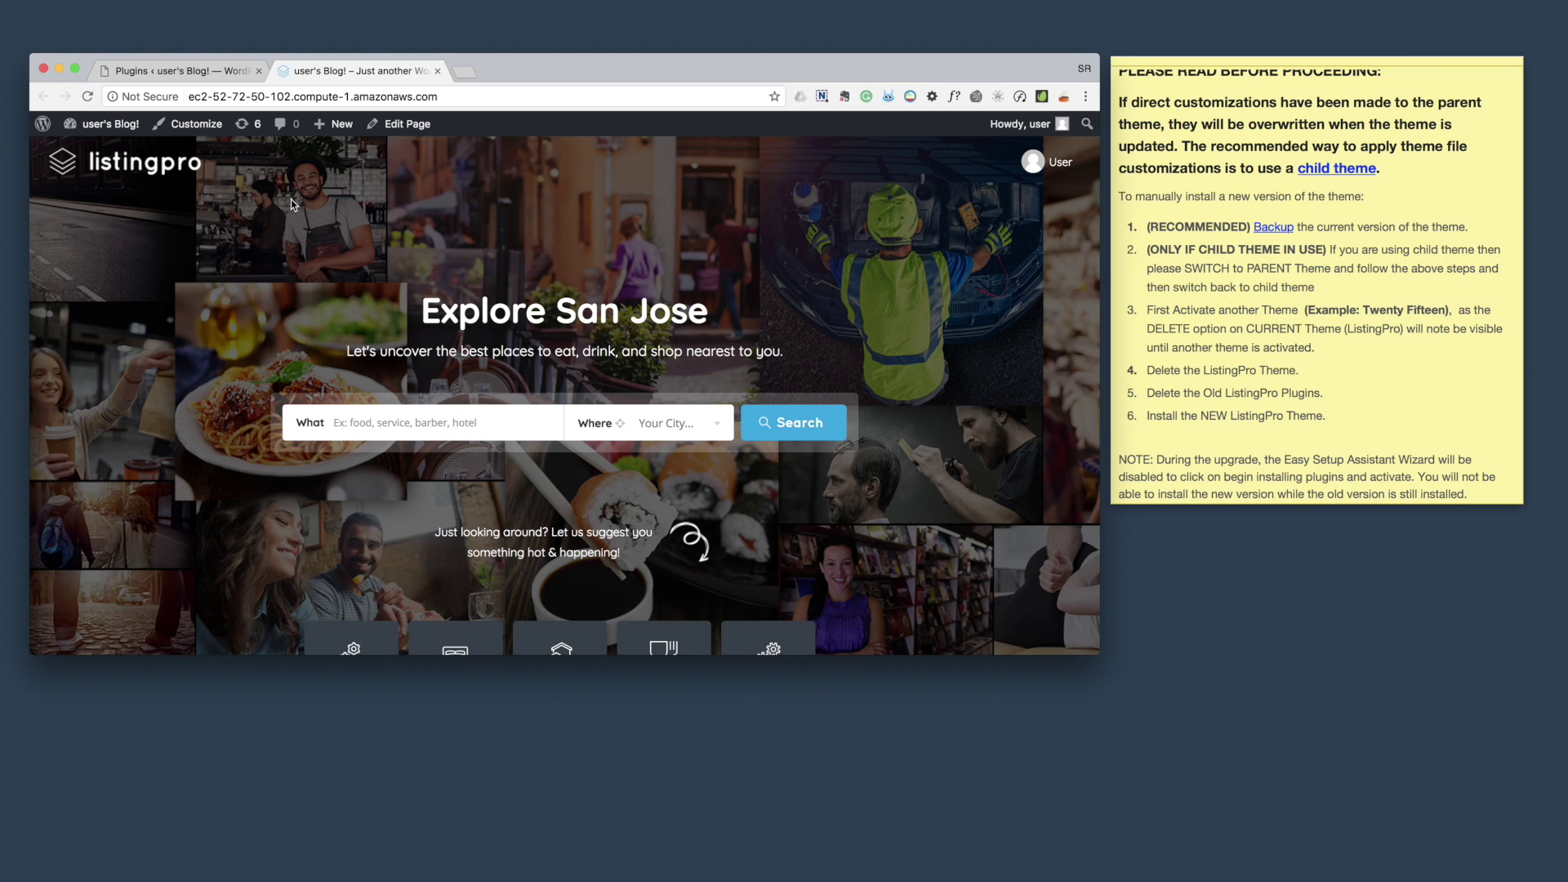
click(202, 75)
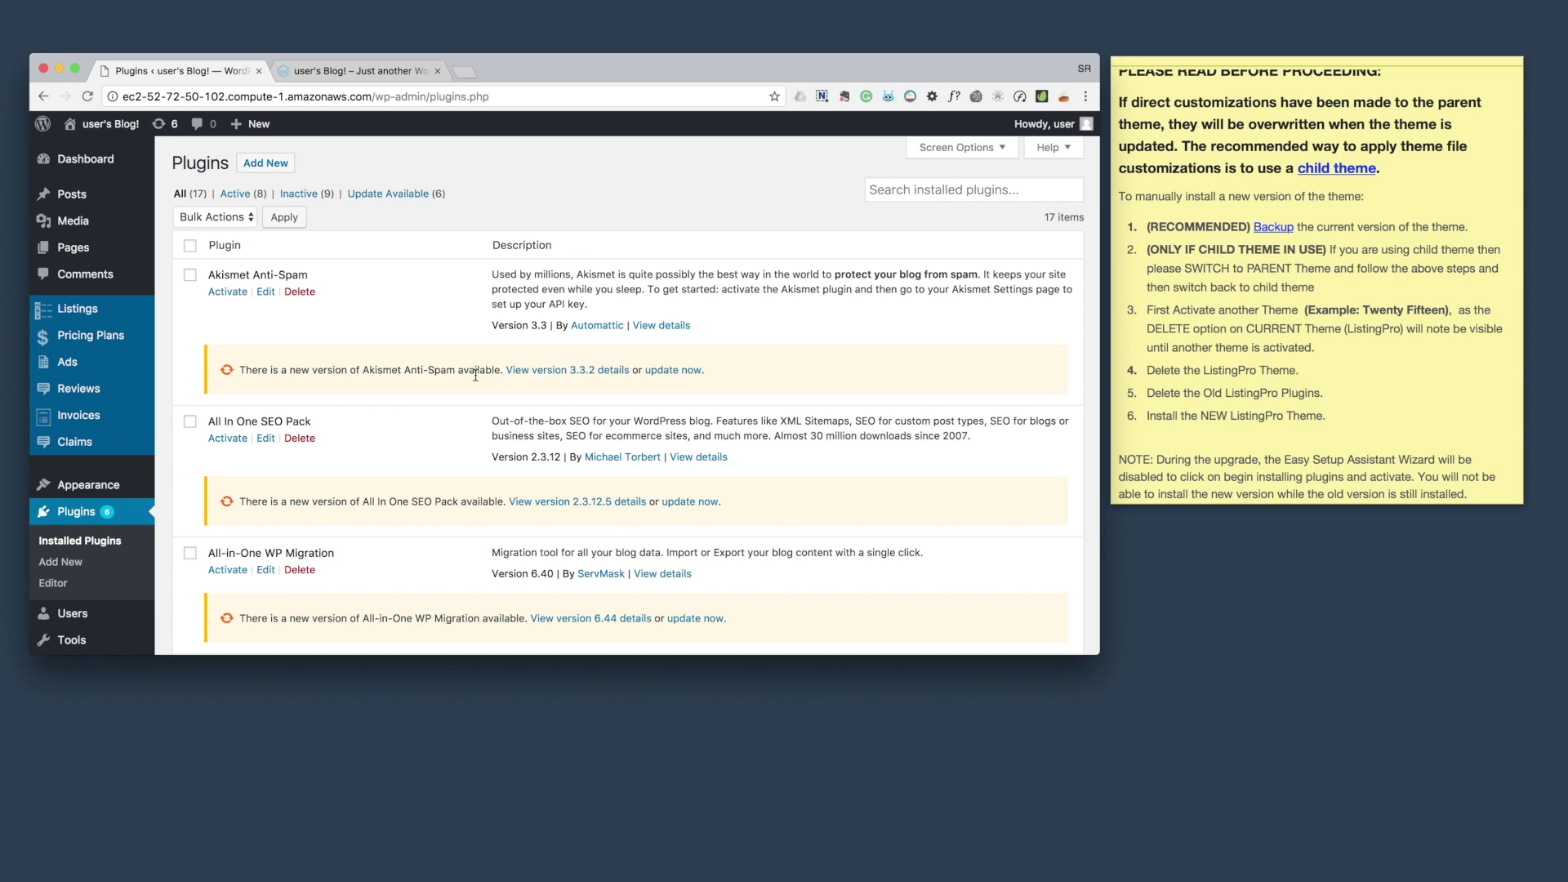
scroll(1452, 479, up, 2)
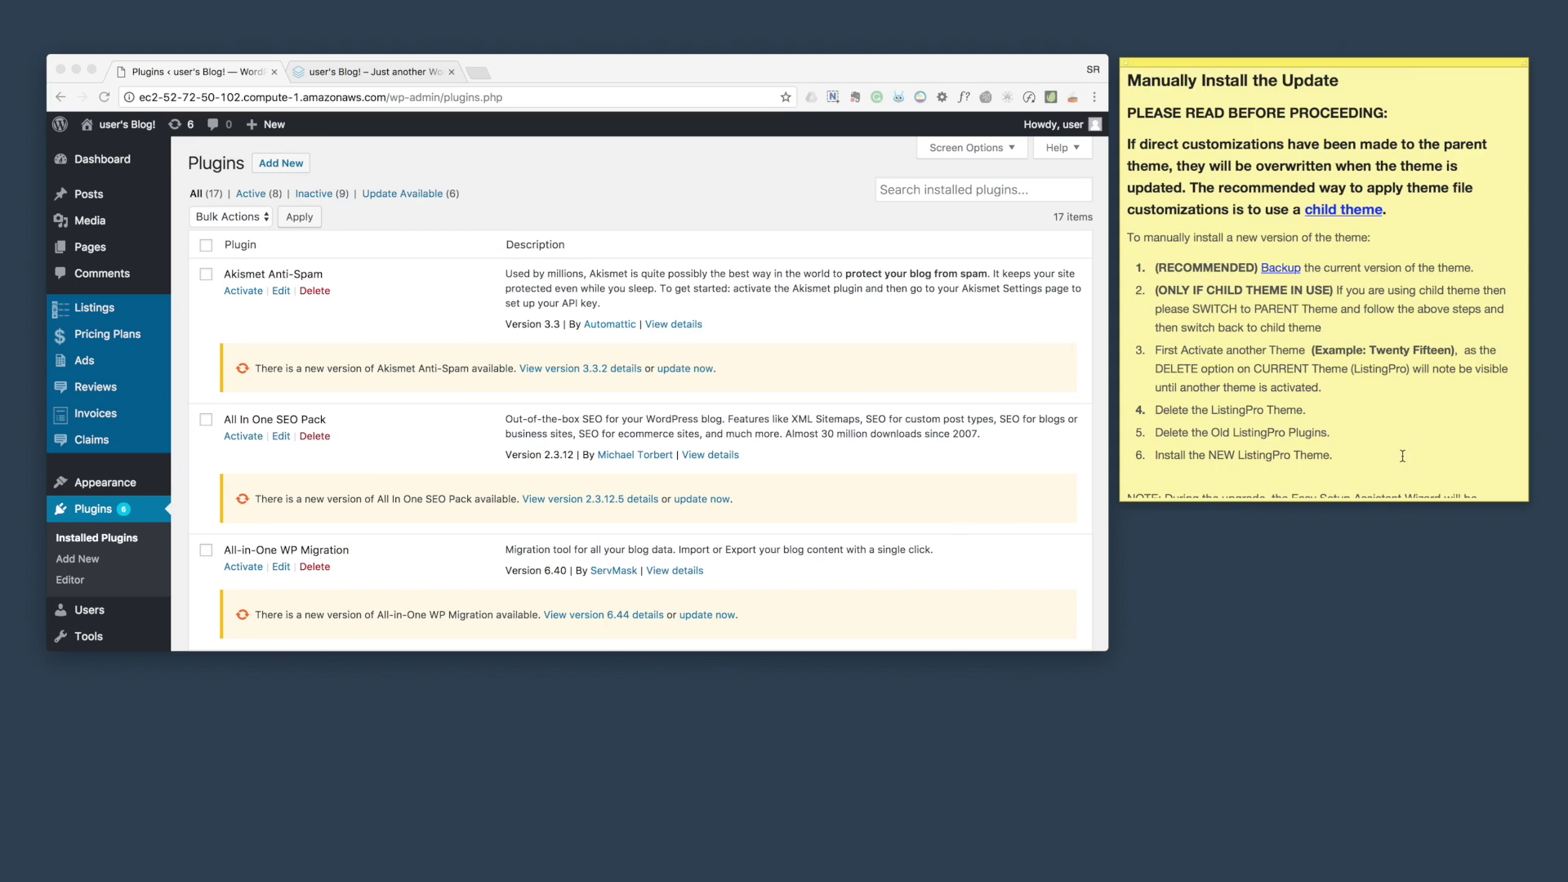
scroll(1403, 456, down, 2)
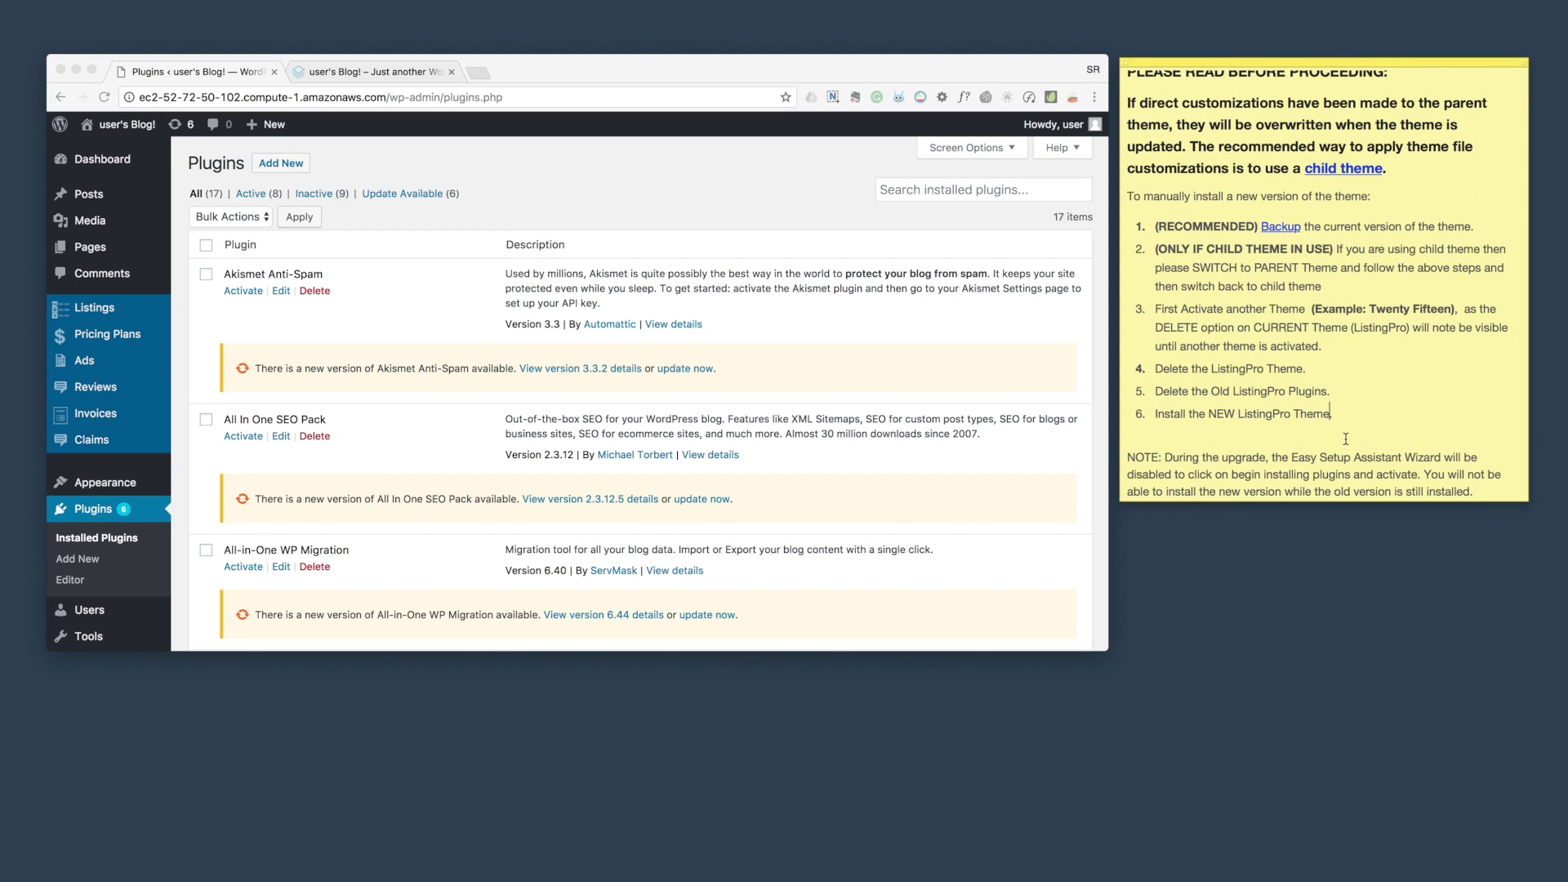